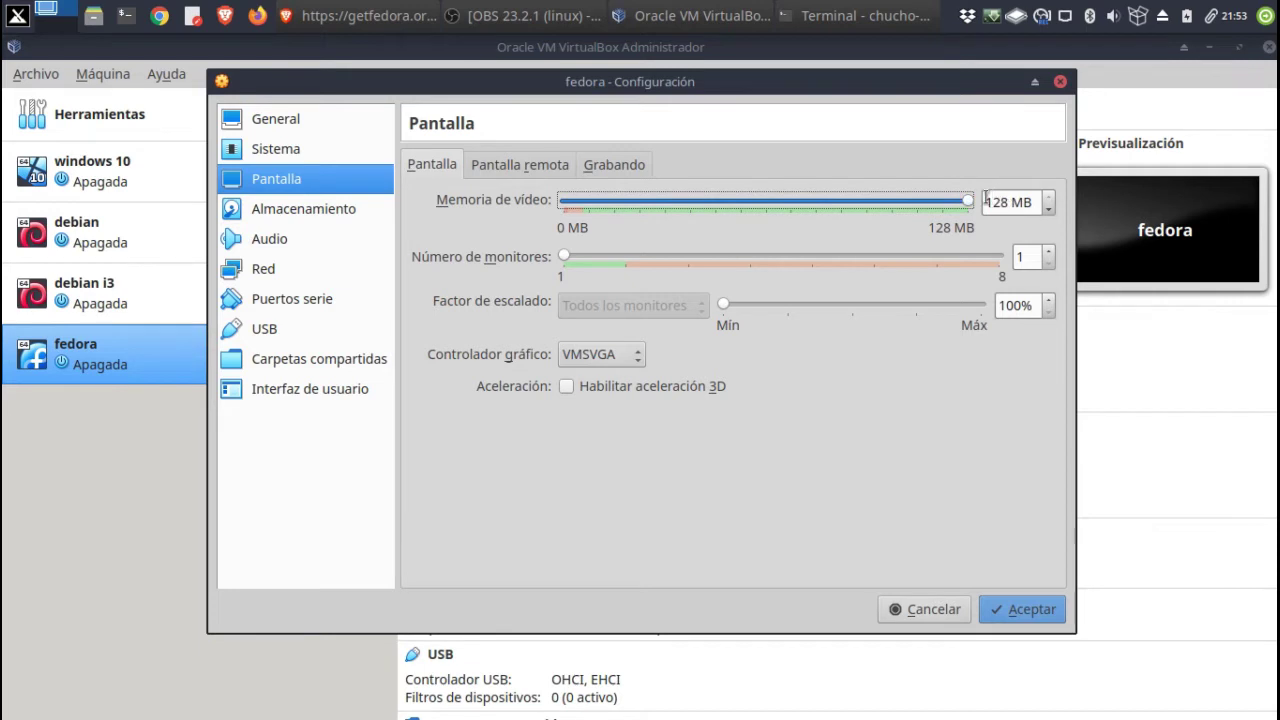
Set the fedora machine's graphics controller to VBoxSVGA and save its configuration
left_click(602, 360)
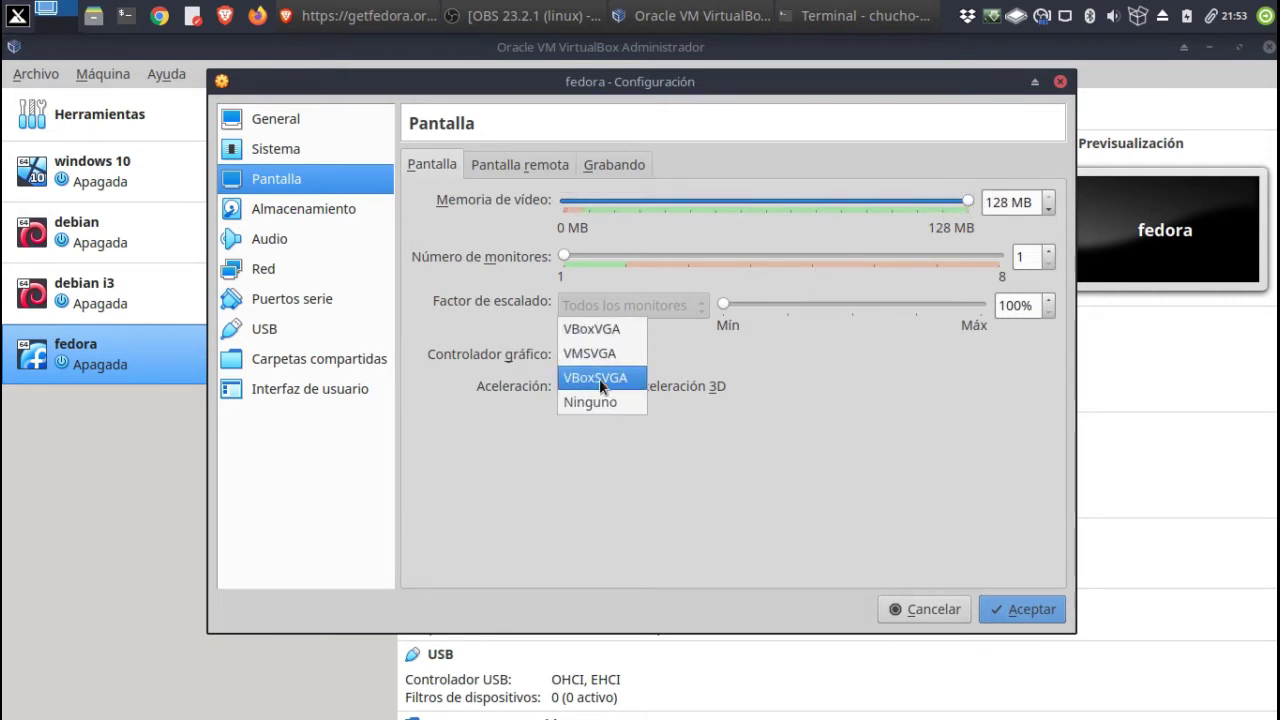
left_click(599, 378)
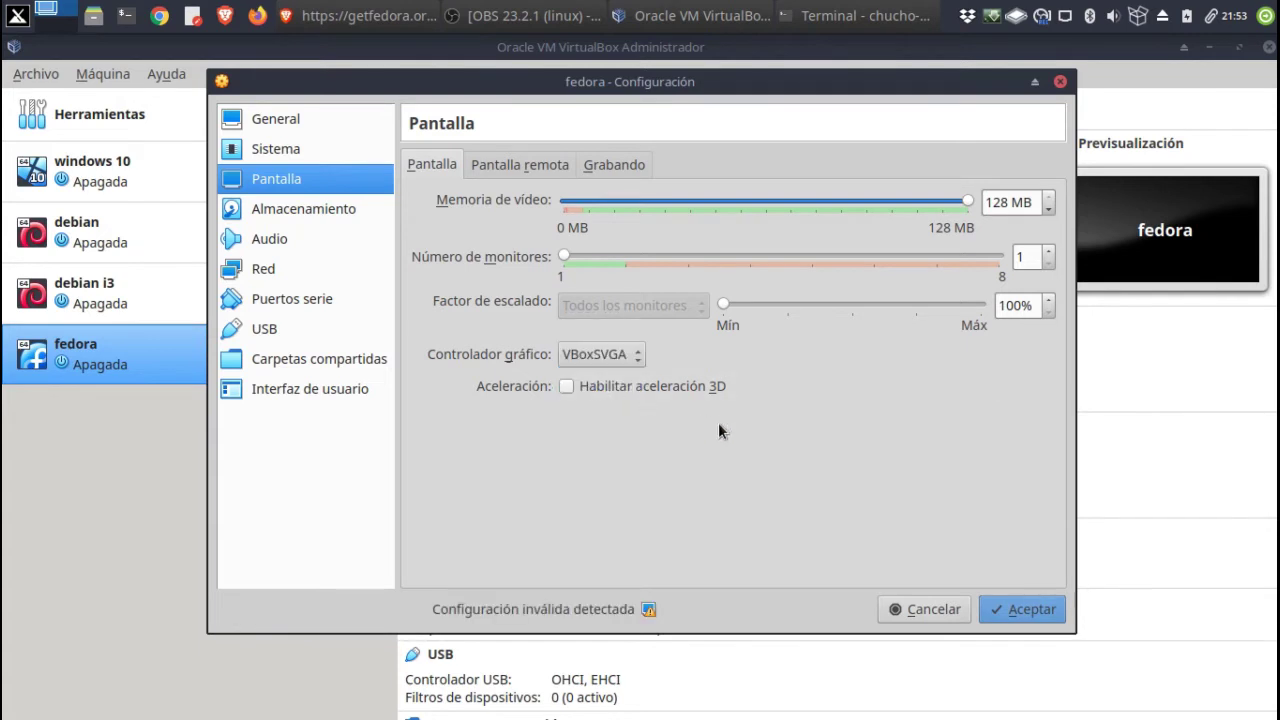
left_click(298, 210)
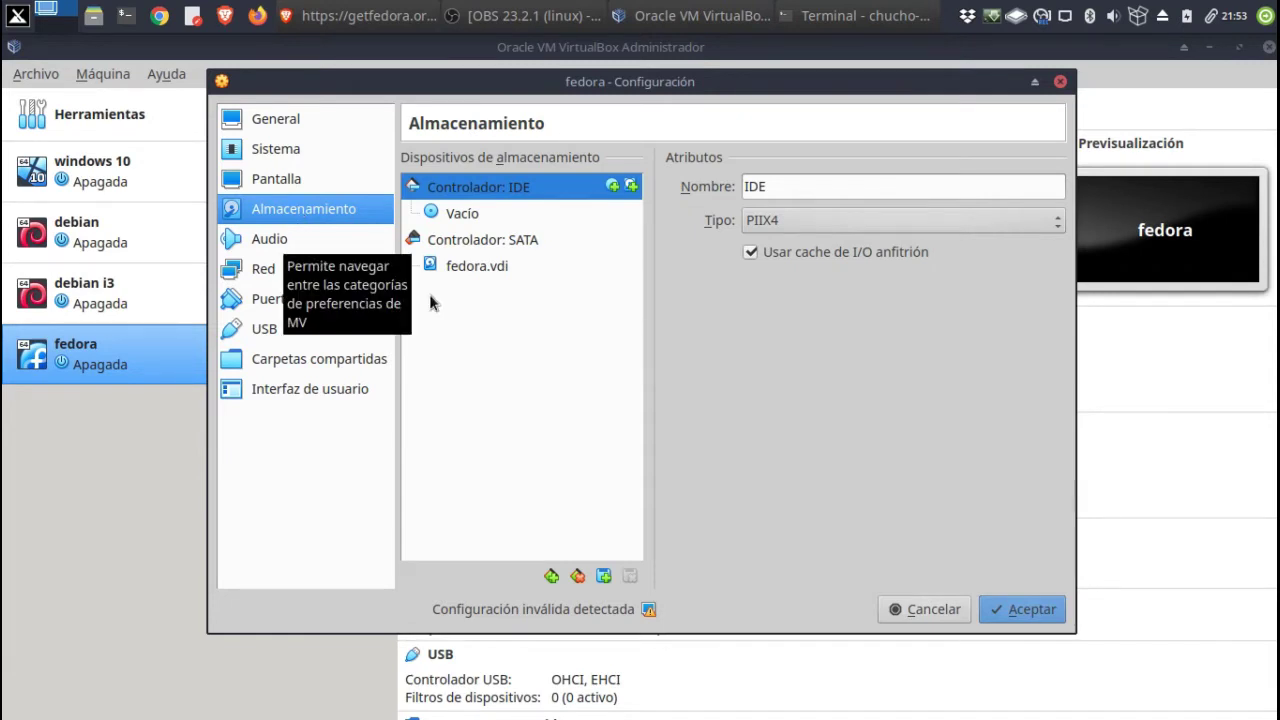
left_click(1020, 609)
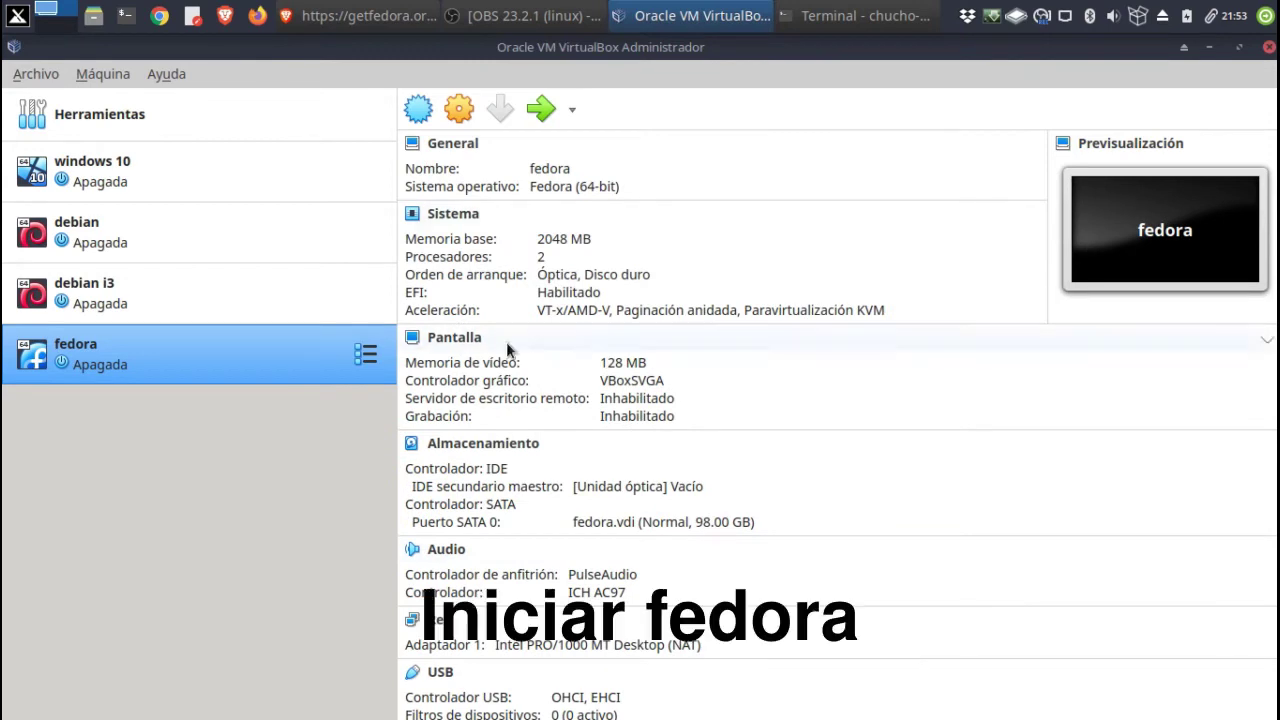
Start the fedora virtual machine with Fedora-Workstation-Live-x86_64-33-1.2.iso from Downloads as its startup disk
double_click(83, 348)
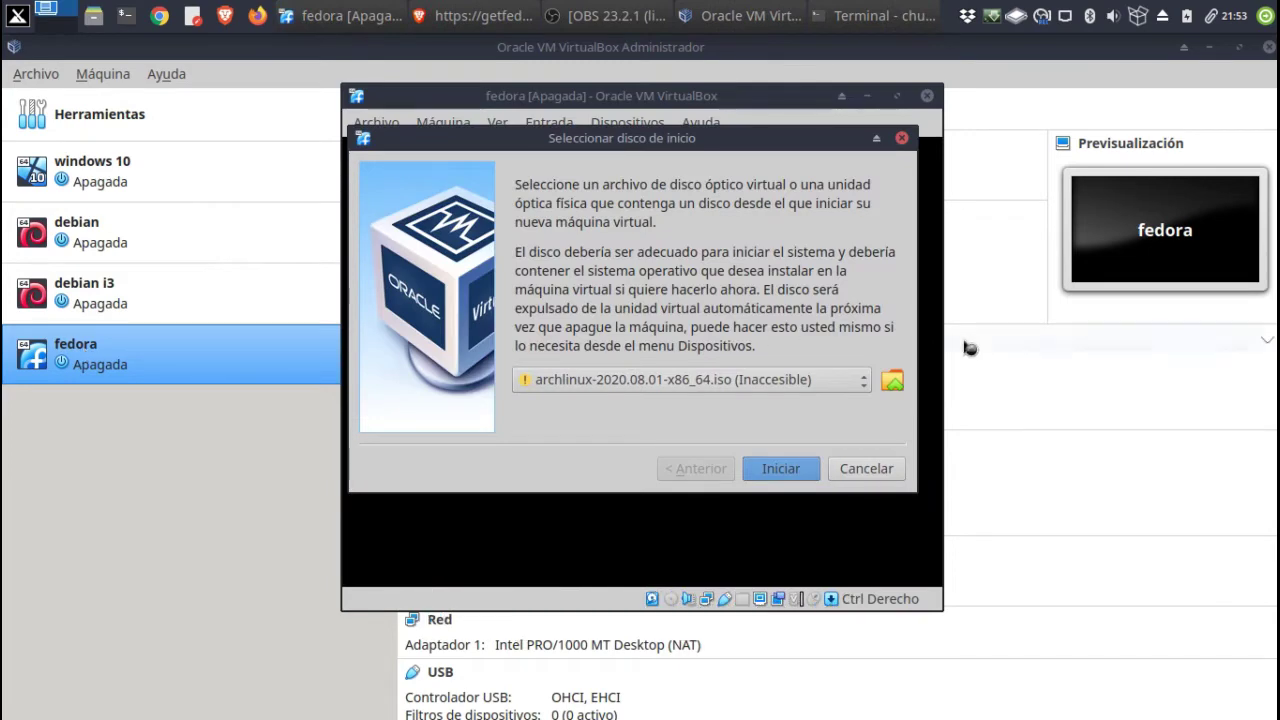
left_click(891, 381)
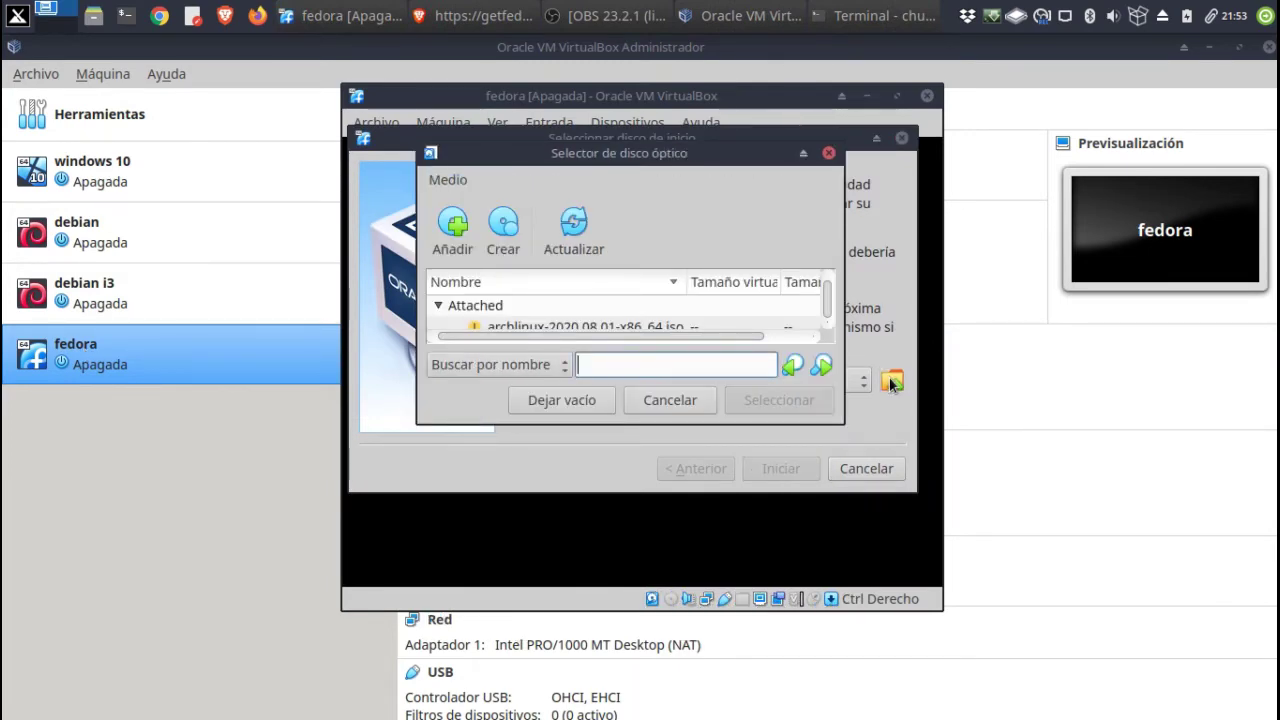
left_click(452, 224)
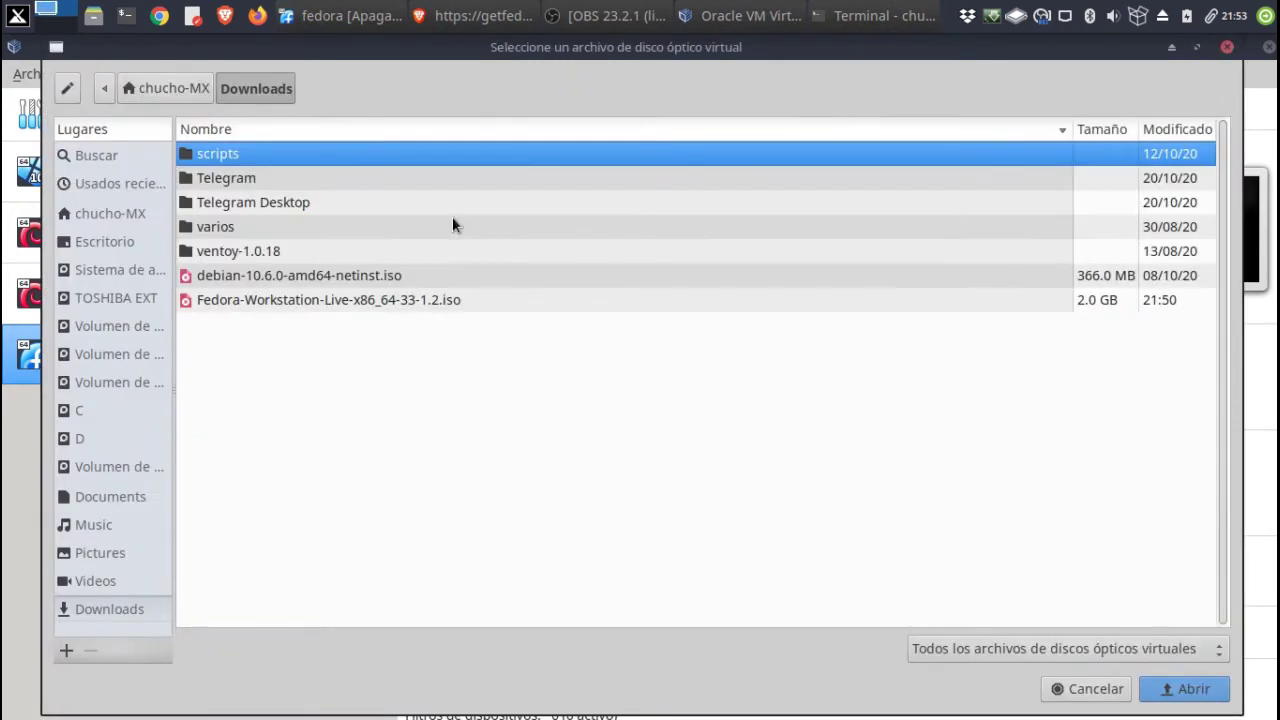
left_click(355, 303)
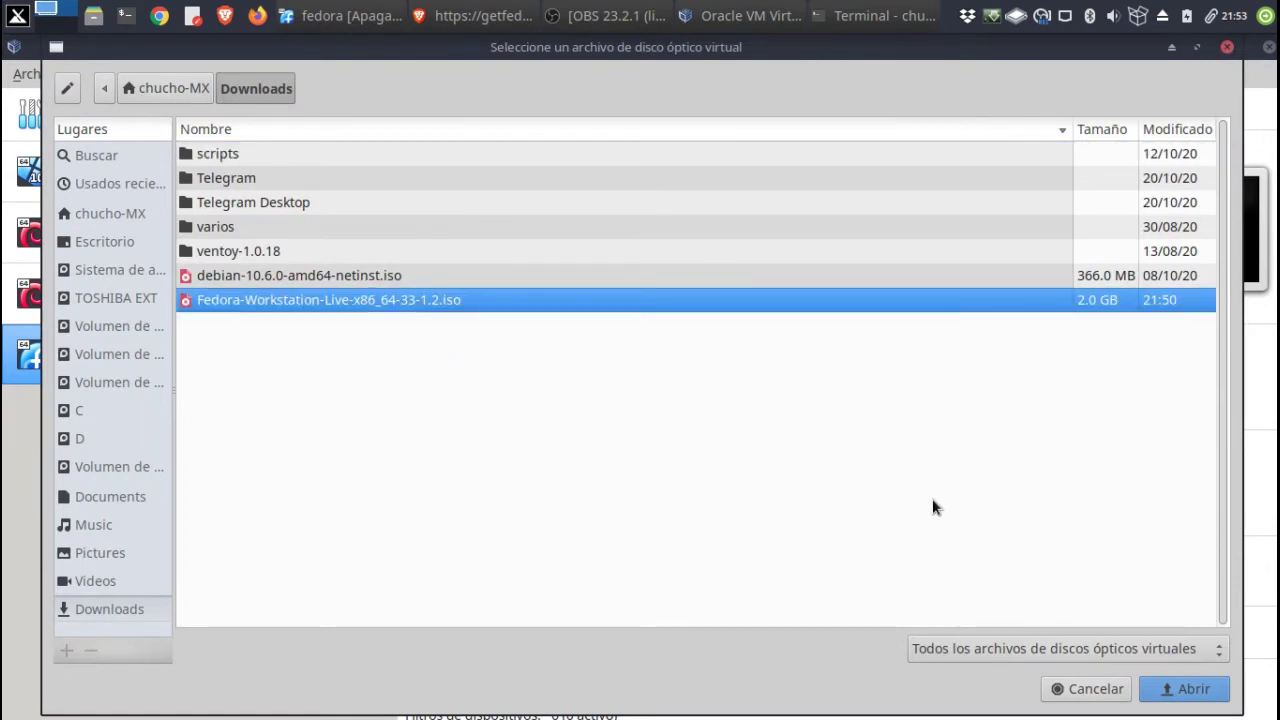
left_click(1180, 689)
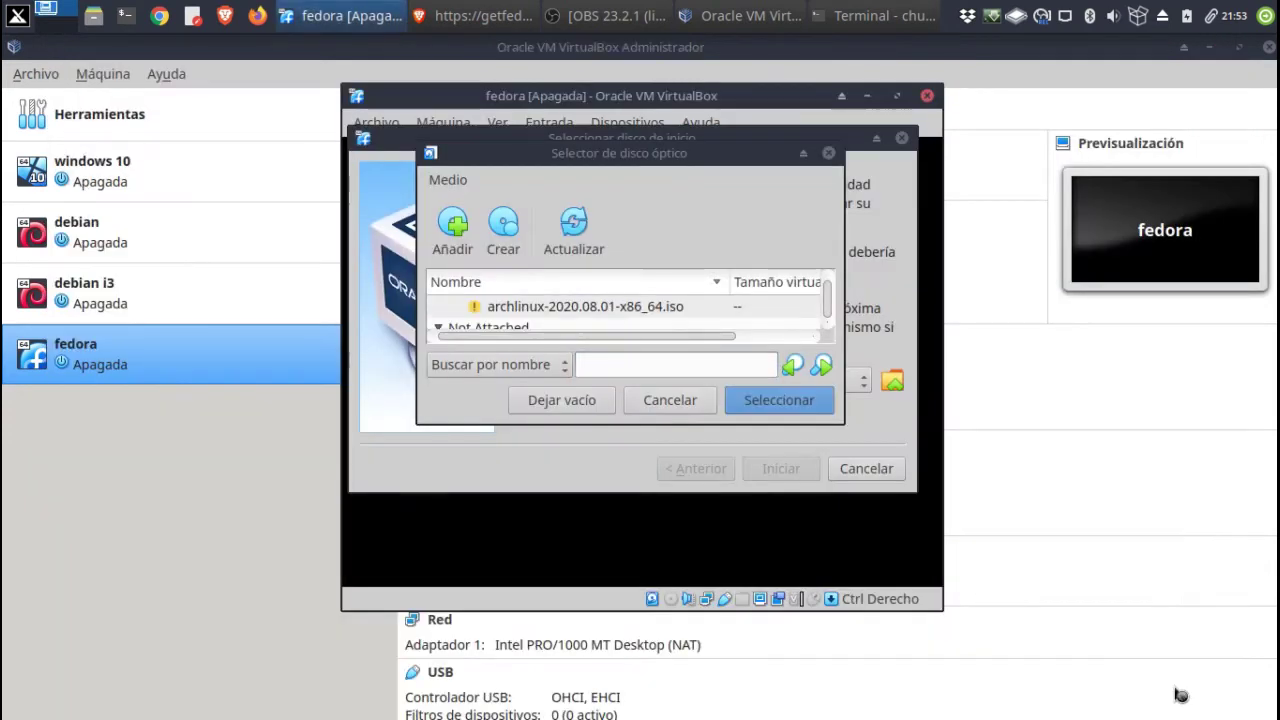
left_click(775, 400)
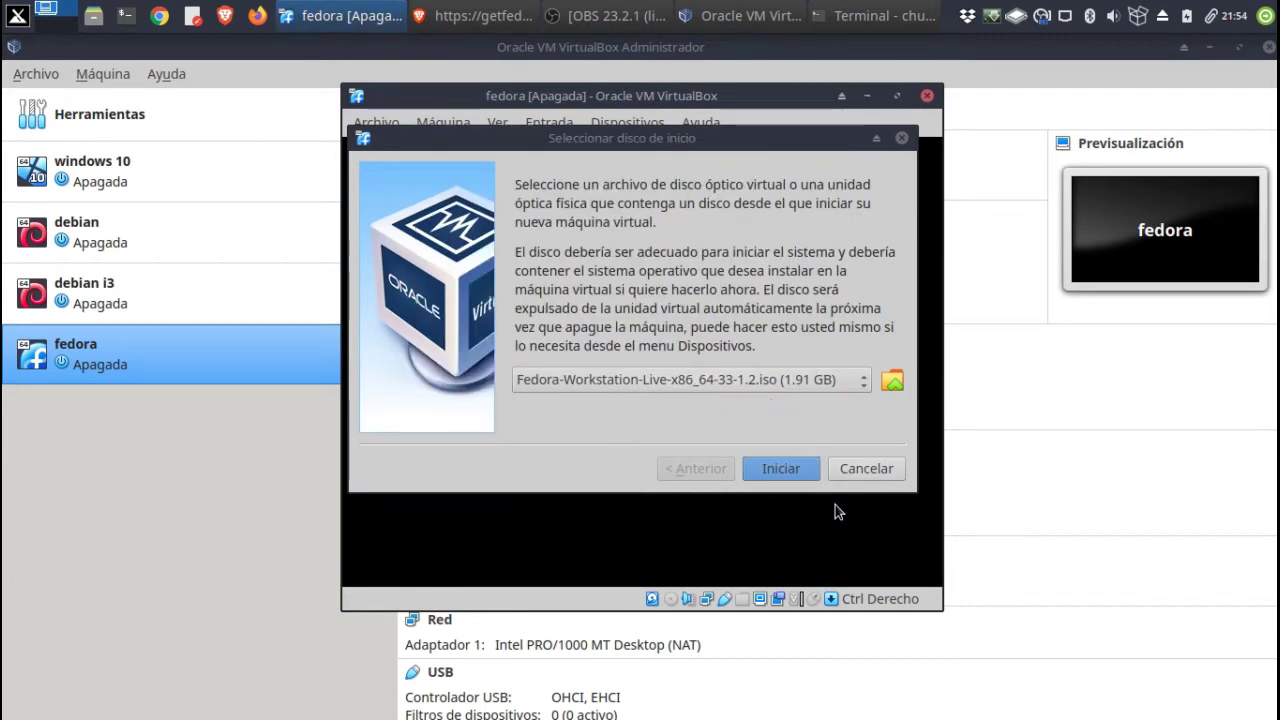
left_click(780, 469)
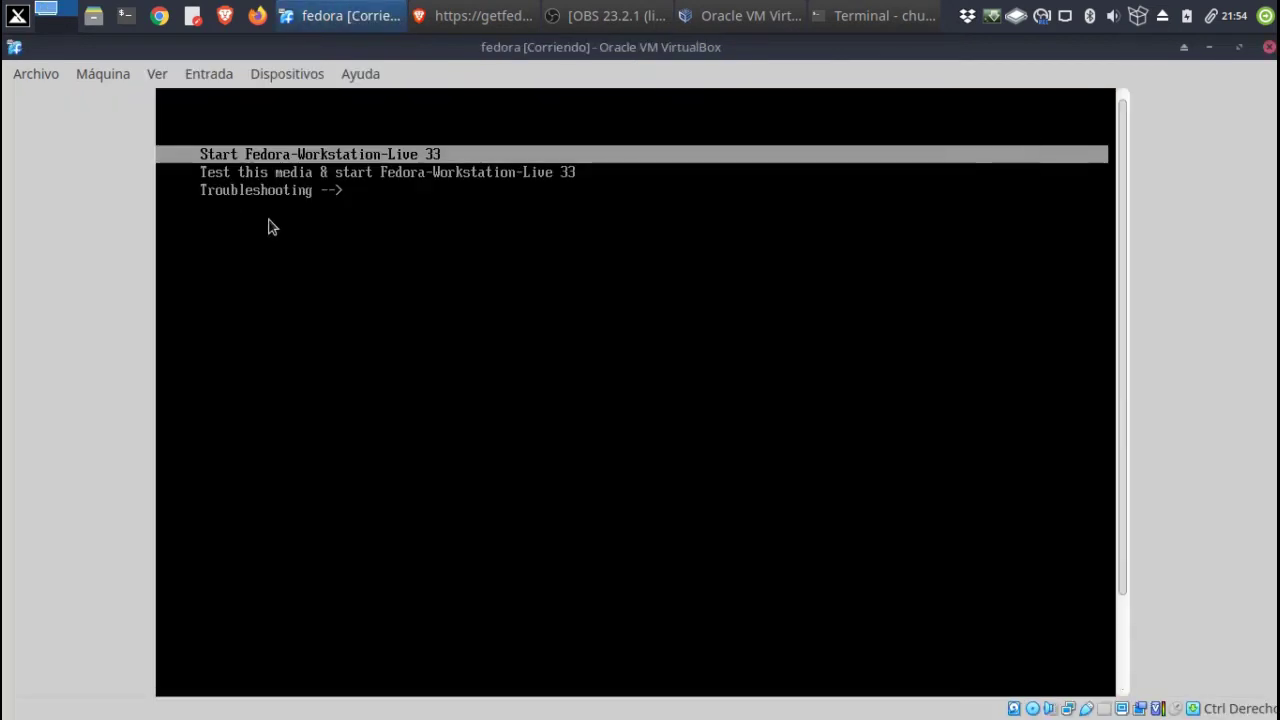
Show the virtual machine in full screen and boot the Start Fedora-Workstation-Live 33 entry
left_click(163, 74)
left_click(189, 100)
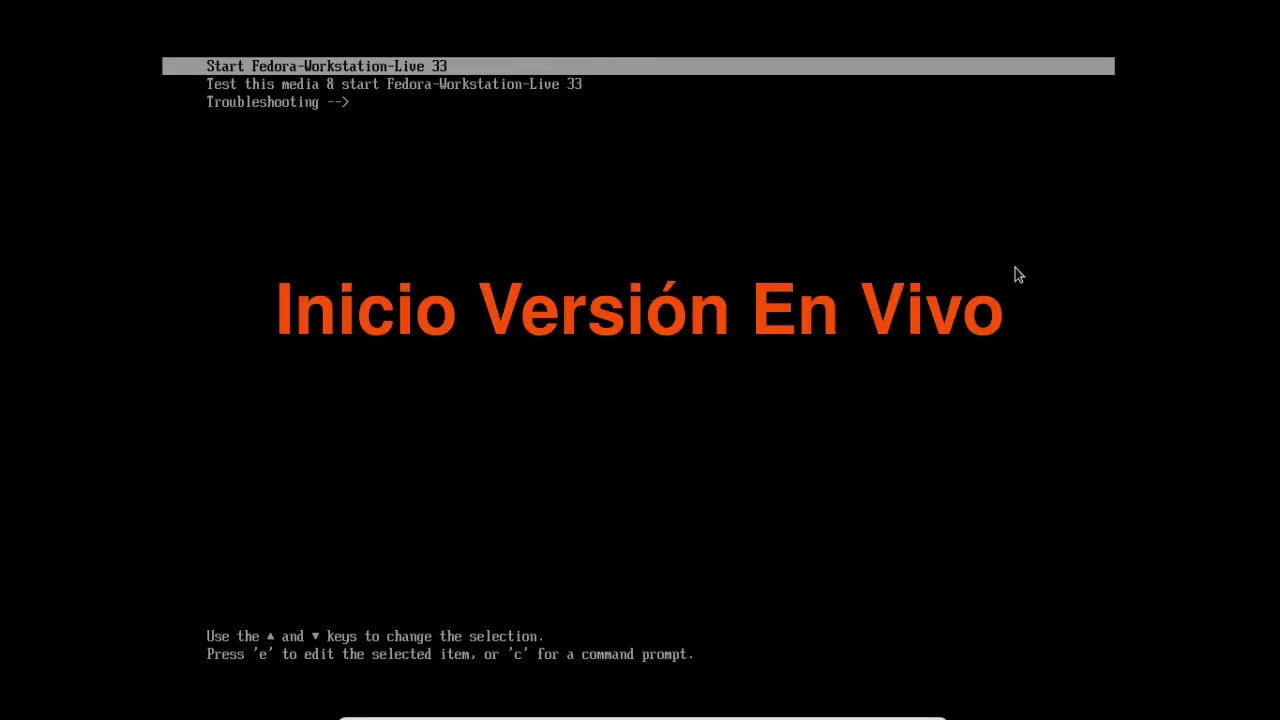
key("Down")
key("Down")
key("Up")
key("Up")
key("Return")
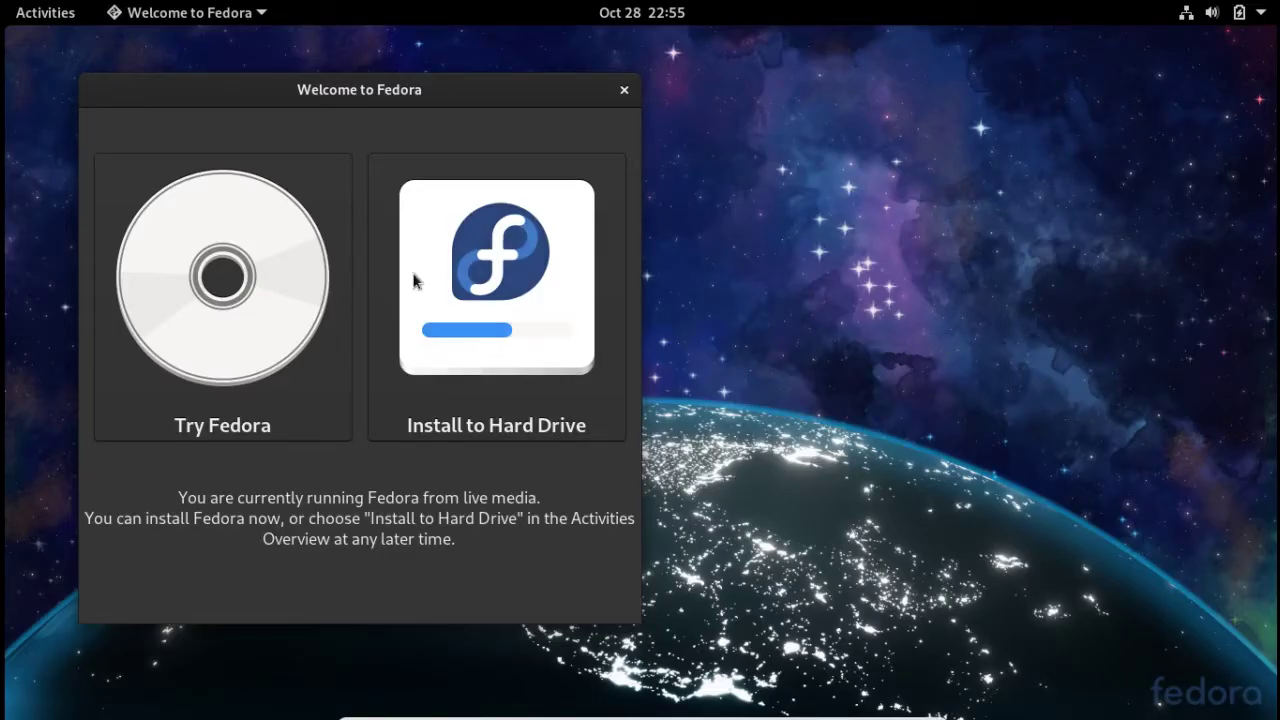
Choose to try Fedora from the live media and close the welcome window
left_click(220, 254)
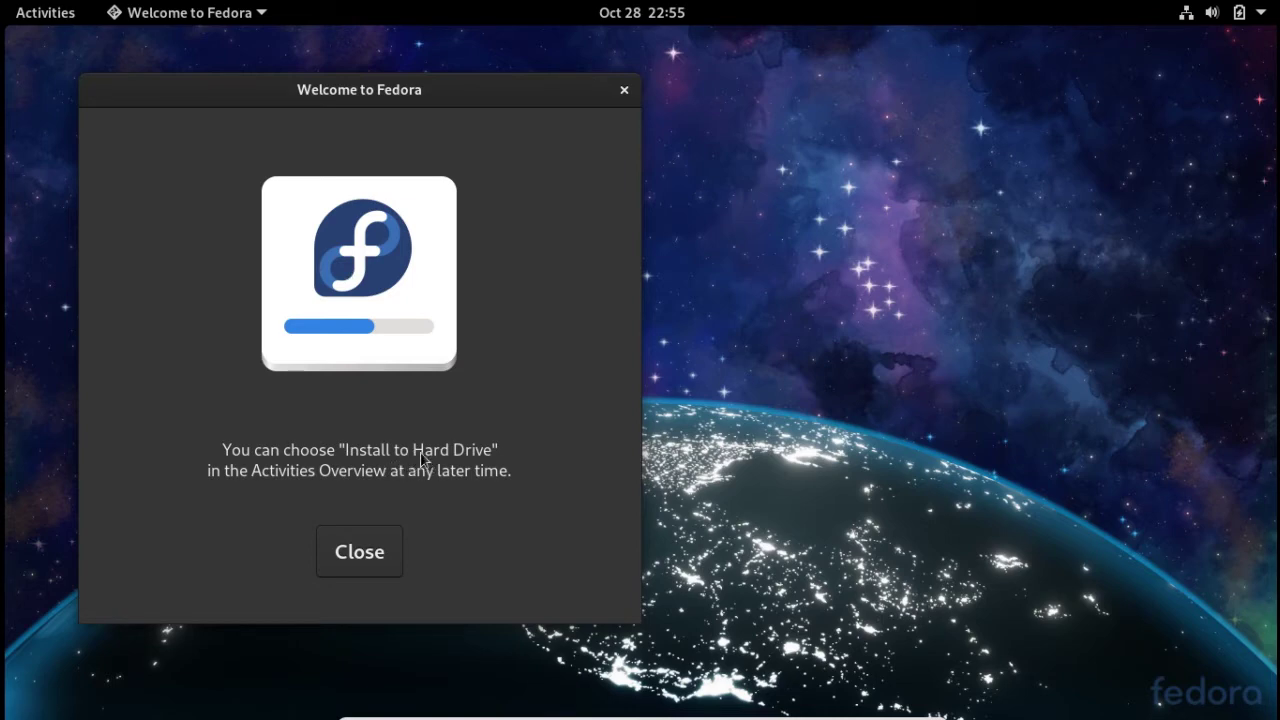
left_click(360, 552)
Examine the live session's application overview and its system settings
key("super+a")
left_click(1240, 12)
left_click(1066, 186)
scroll(1054, 386, "down", 3)
scroll(1035, 503, "up", 1)
scroll(1035, 503, "up", 2)
scroll(260, 460, "up", 5)
scroll(294, 443, "down", 5)
key("alt+F4")
Launch Firefox in the live session and load YouTube in a new tab
key("super")
left_click(38, 190)
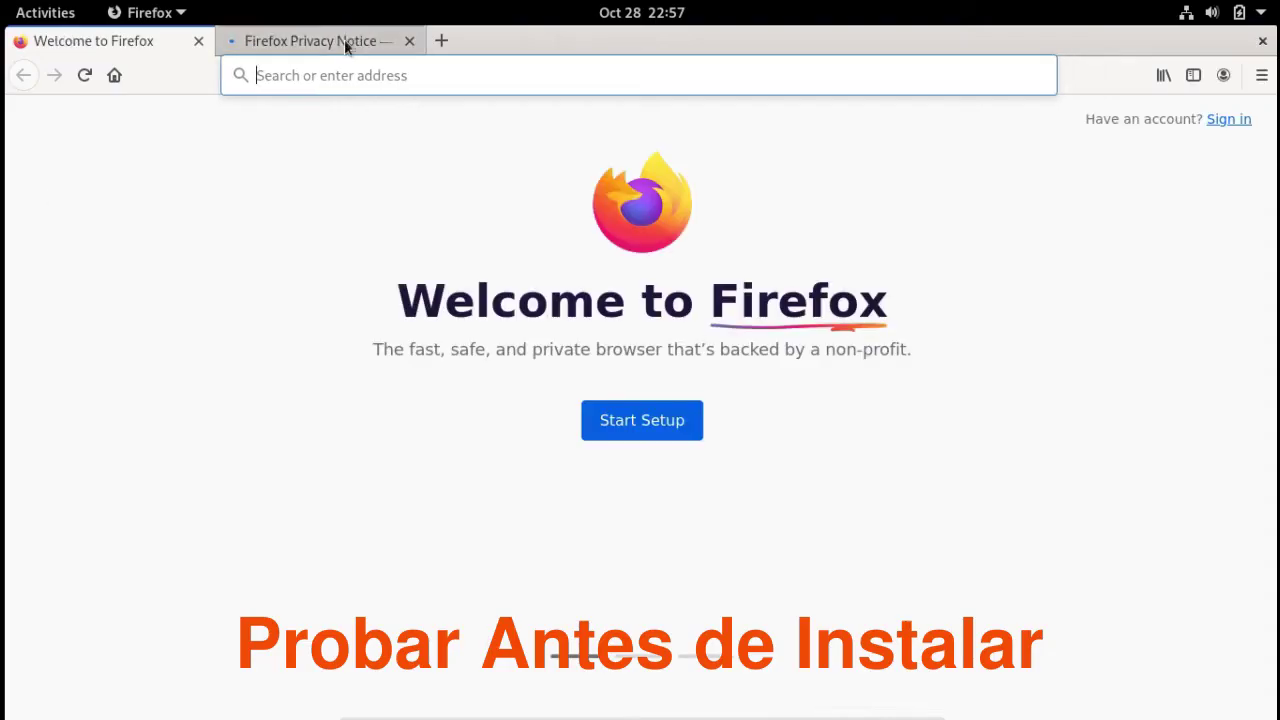
left_click(434, 40)
left_click(366, 329)
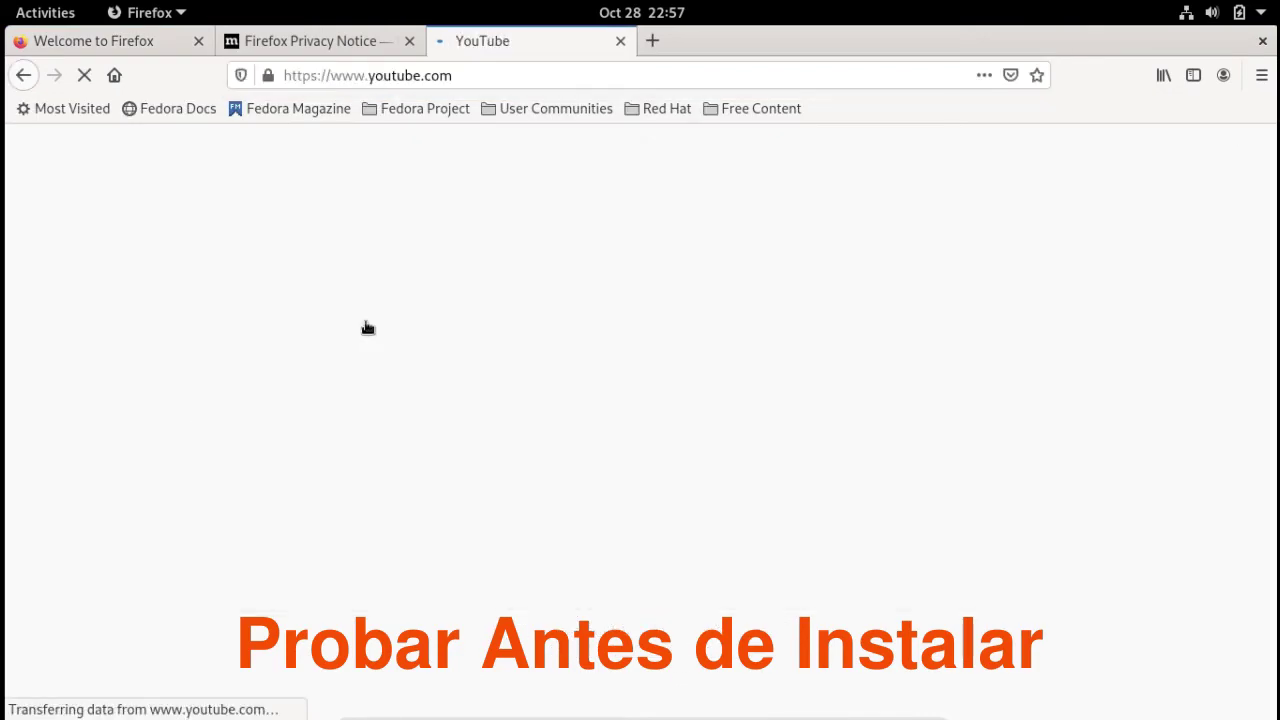
Search YouTube for "blender movie" and open a video from the results
left_click(429, 149)
type("blender movie")
key("Return")
scroll(640, 420, "down", 3)
left_click(640, 380)
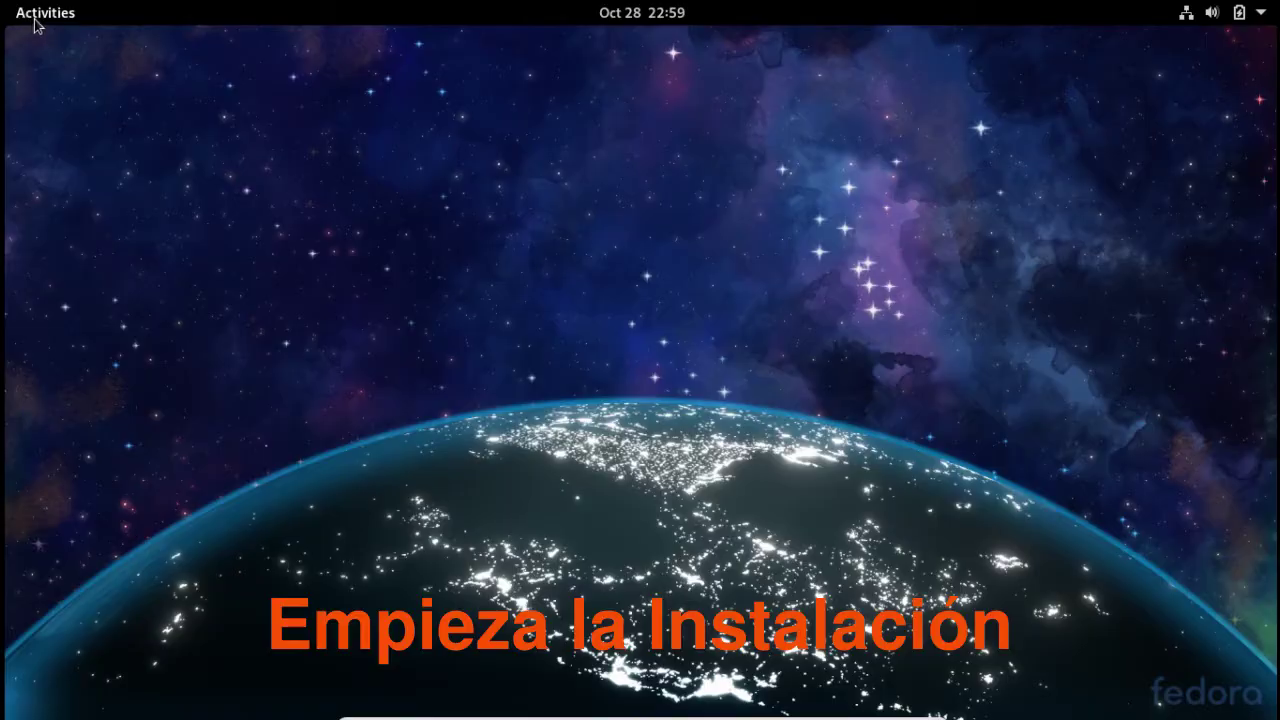
Launch the Fedora hard drive installer and continue with Español (Colombia) as the installation language
left_click(35, 22)
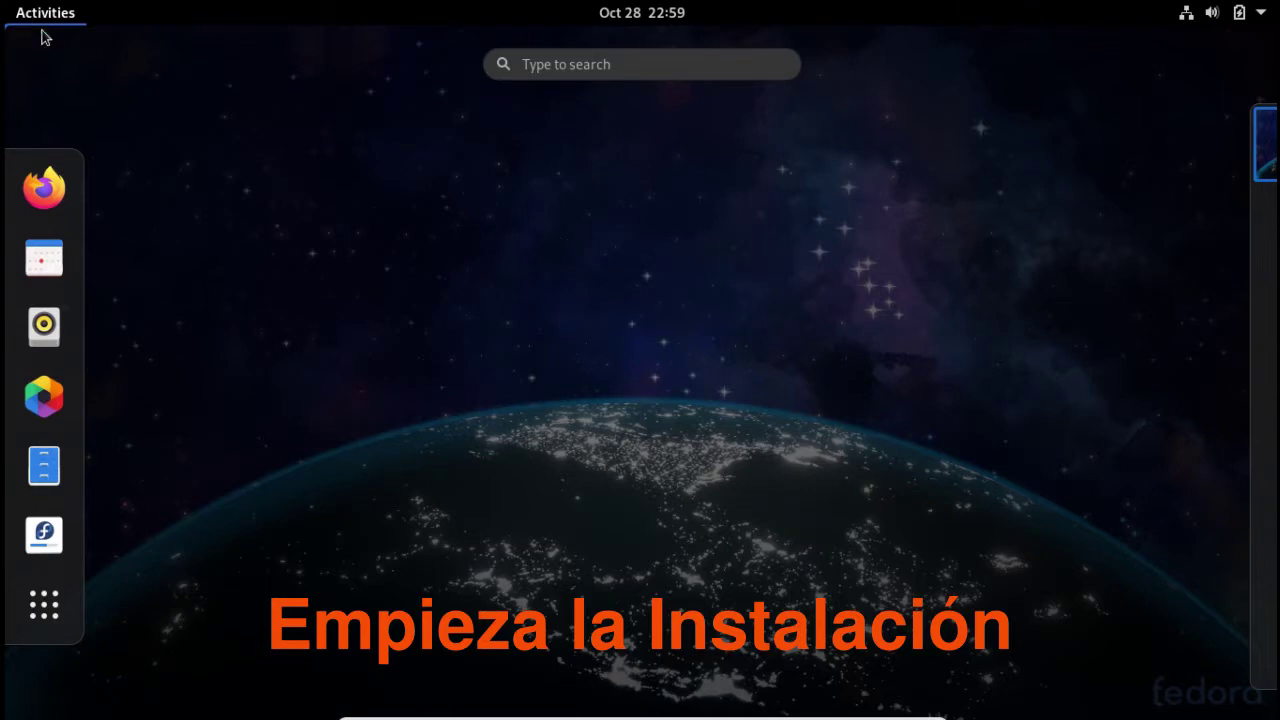
left_click(44, 535)
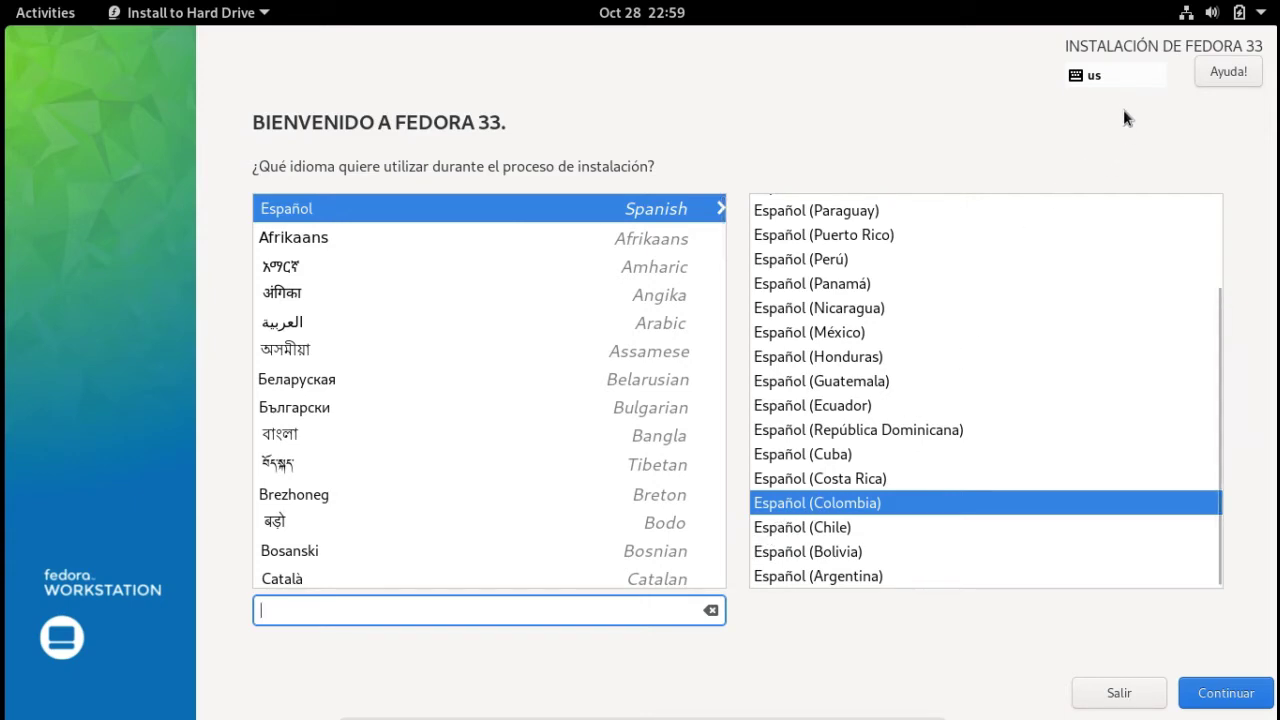
left_click(862, 507)
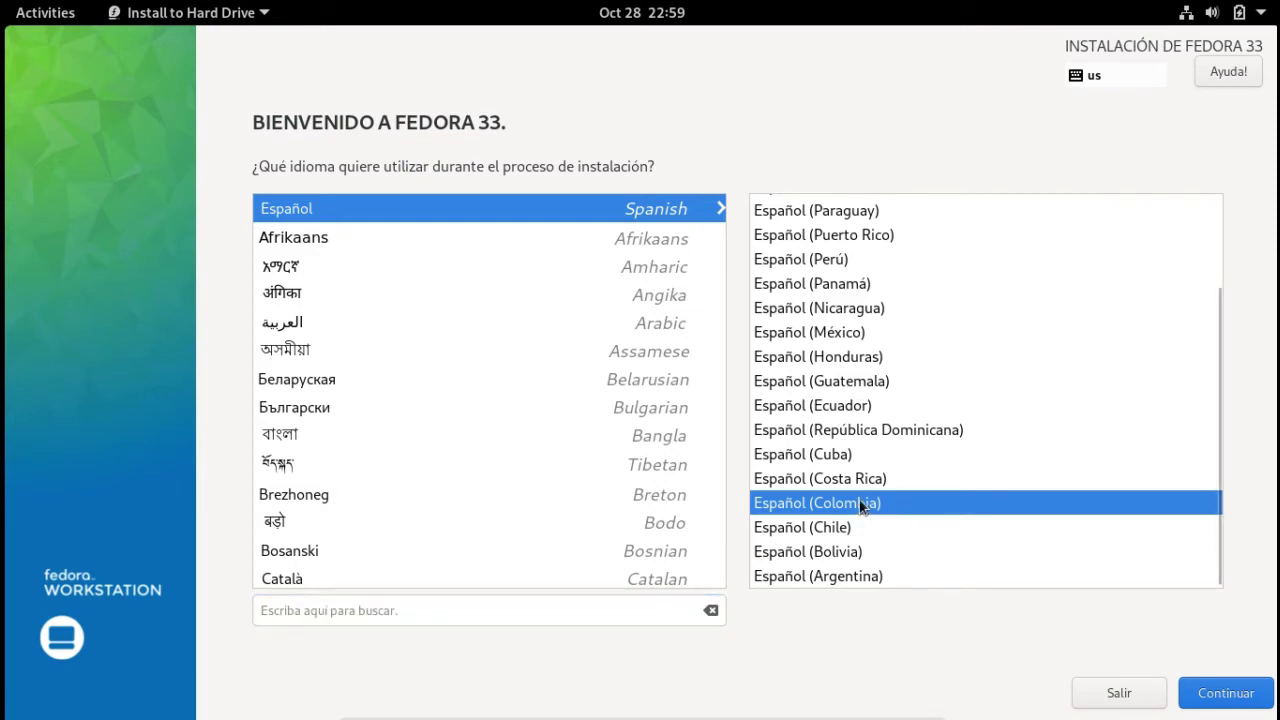
left_click(1219, 697)
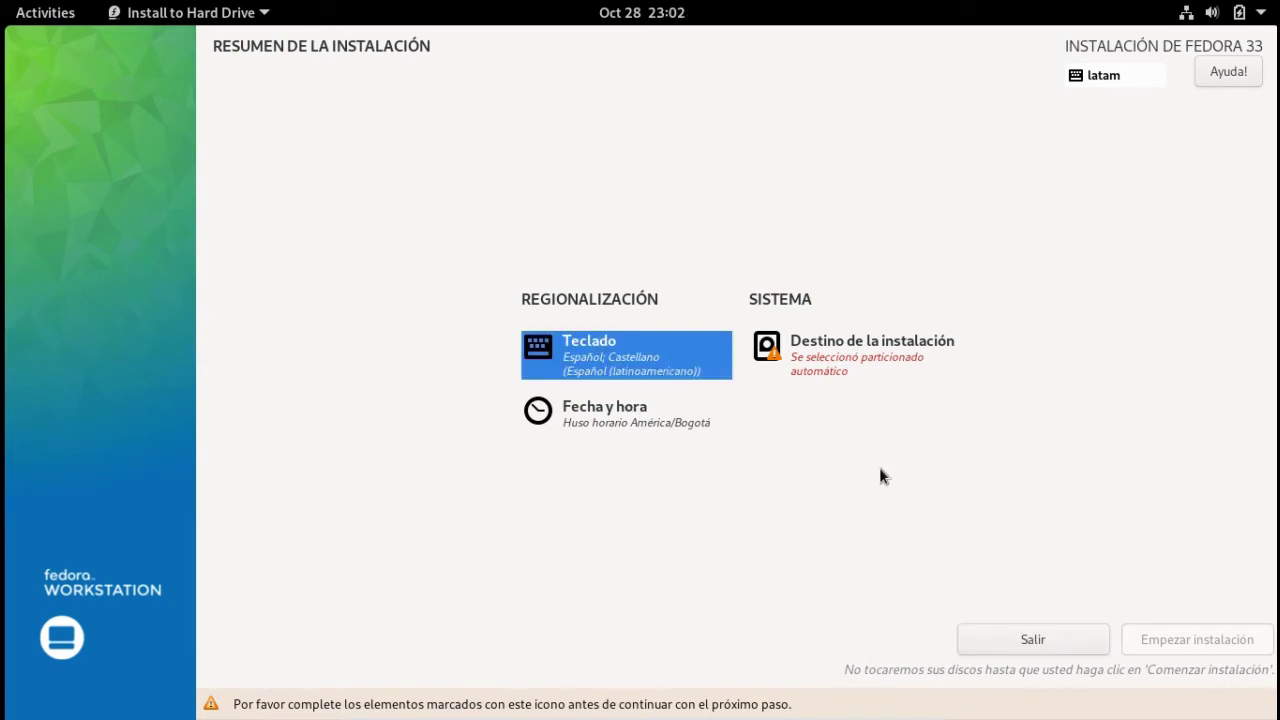
Accept the ATA VBOX HARDDISK with automatic storage configuration as the destination and begin installing Fedora
left_click(820, 350)
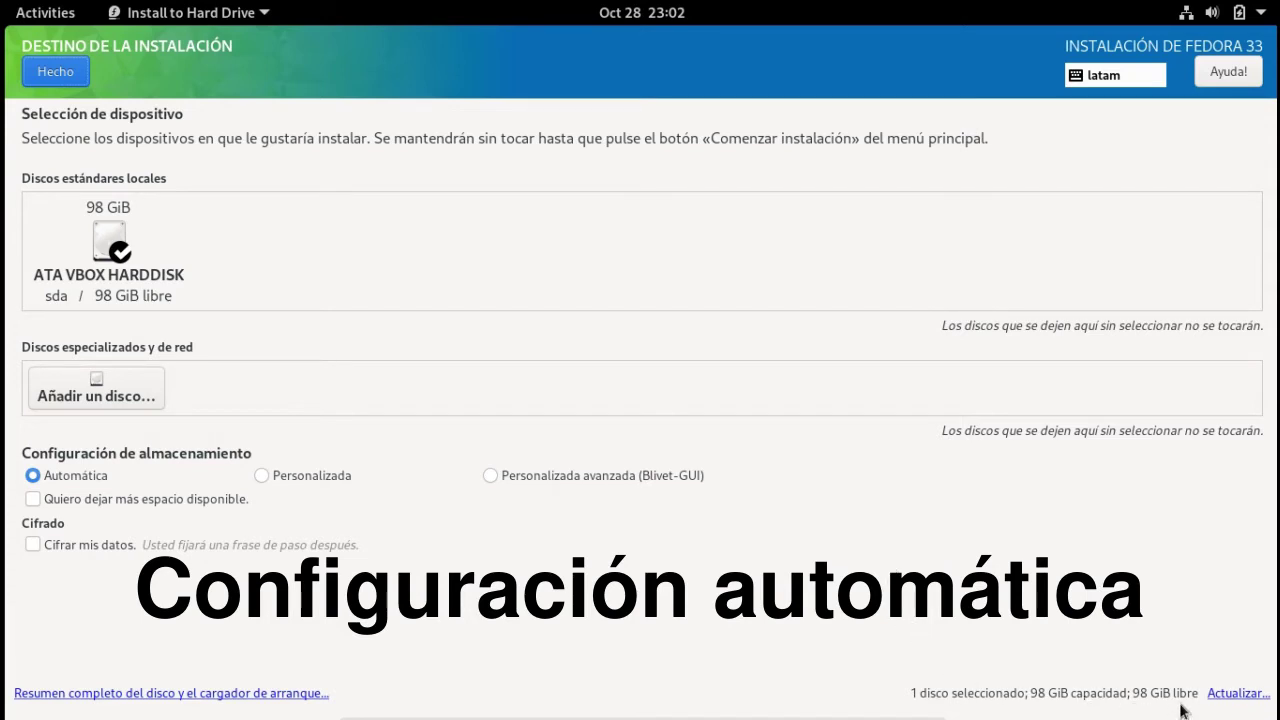
left_click(55, 74)
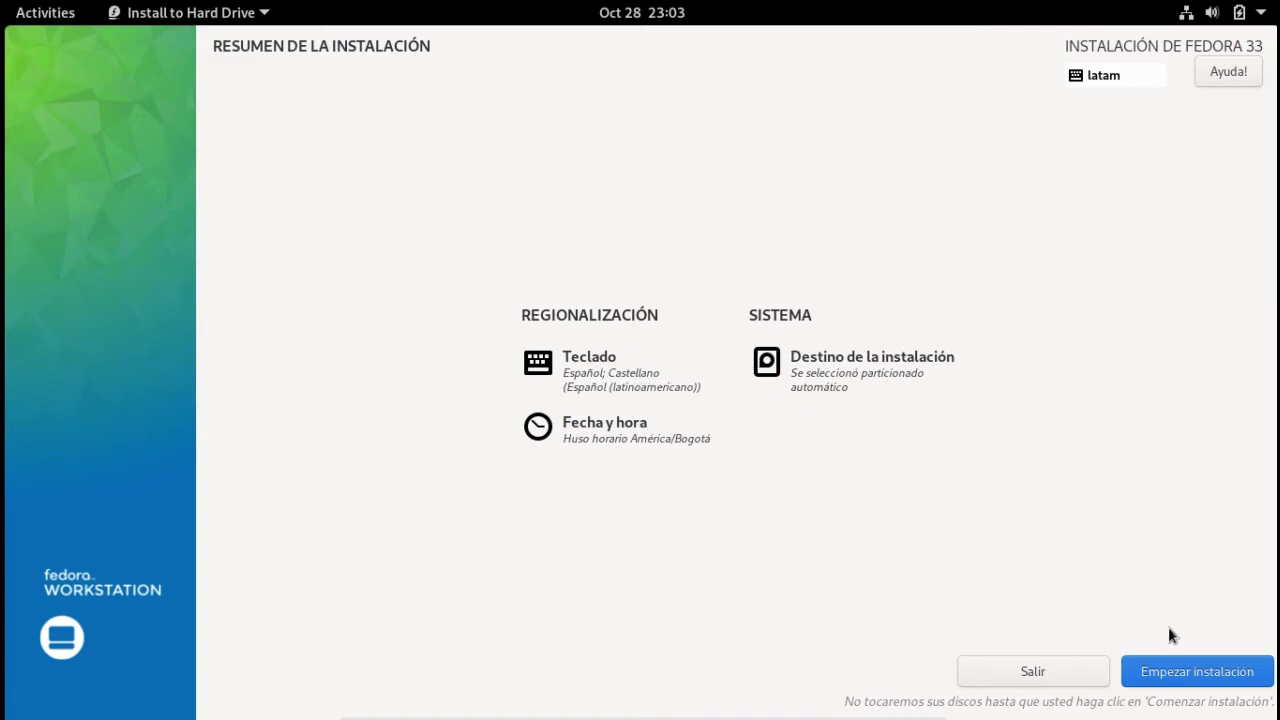
left_click(1192, 676)
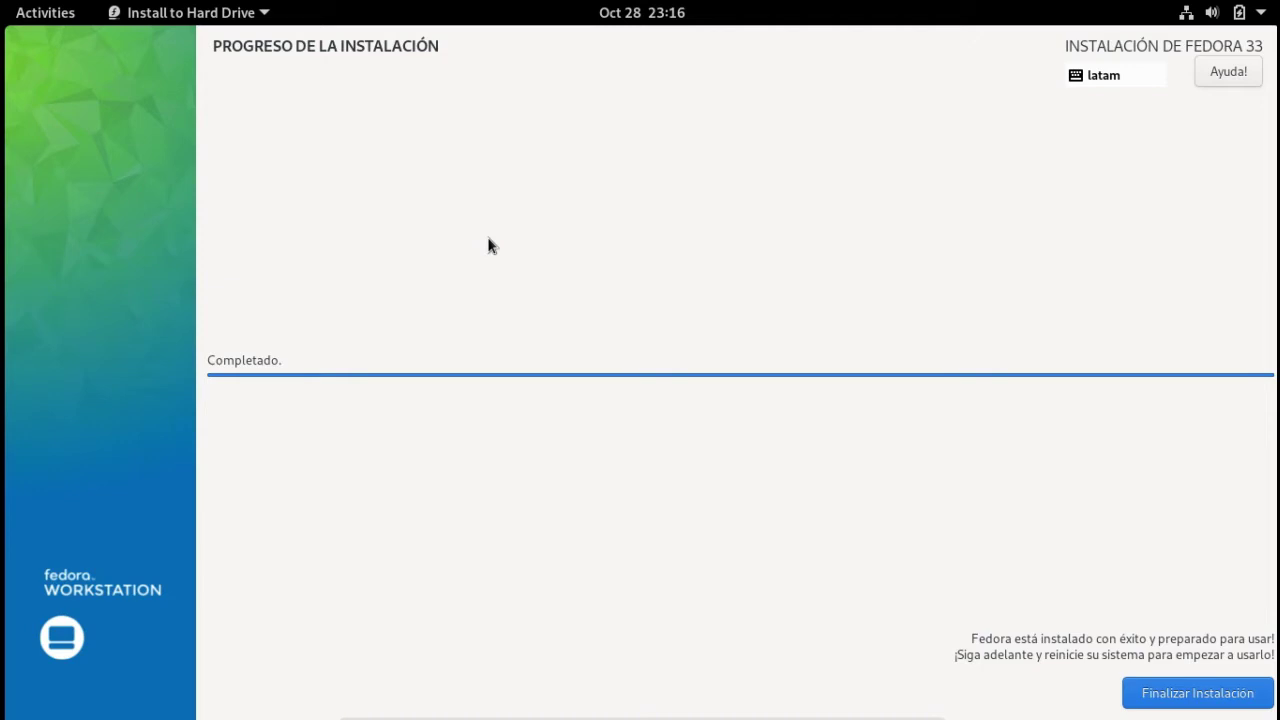
Finish the completed Fedora installation and power off the live system
left_click(1182, 704)
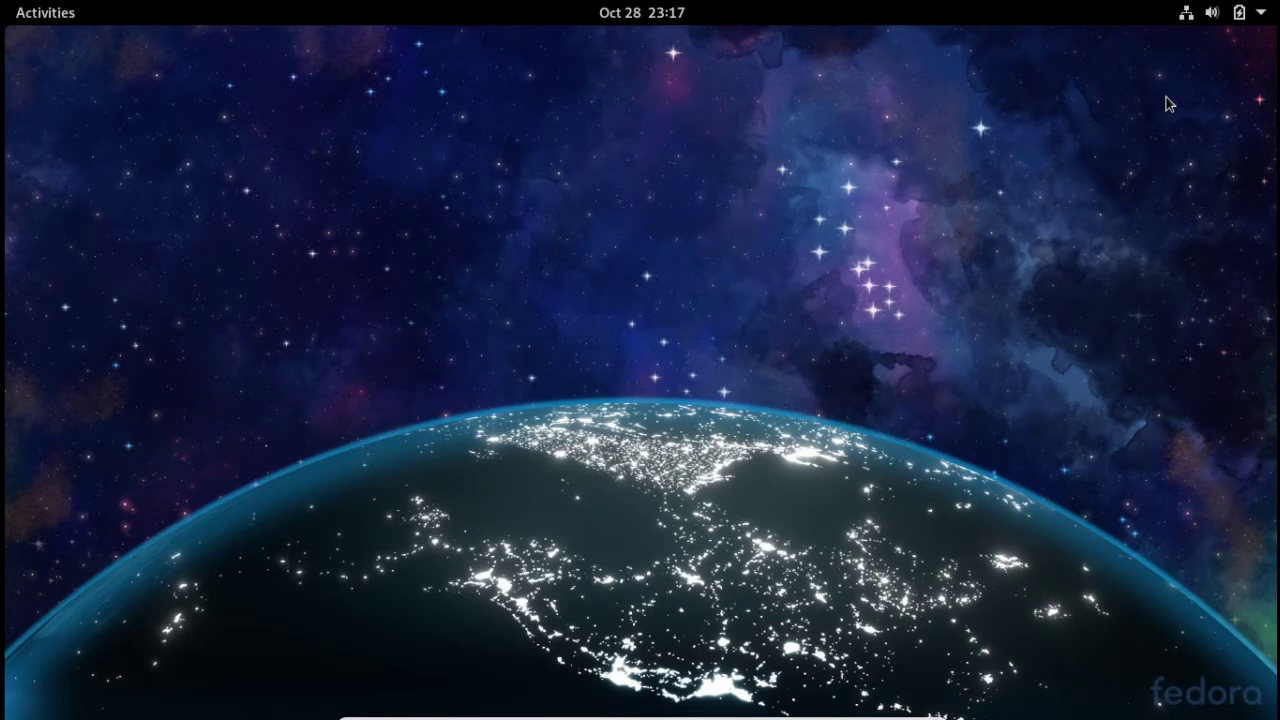
left_click(1263, 12)
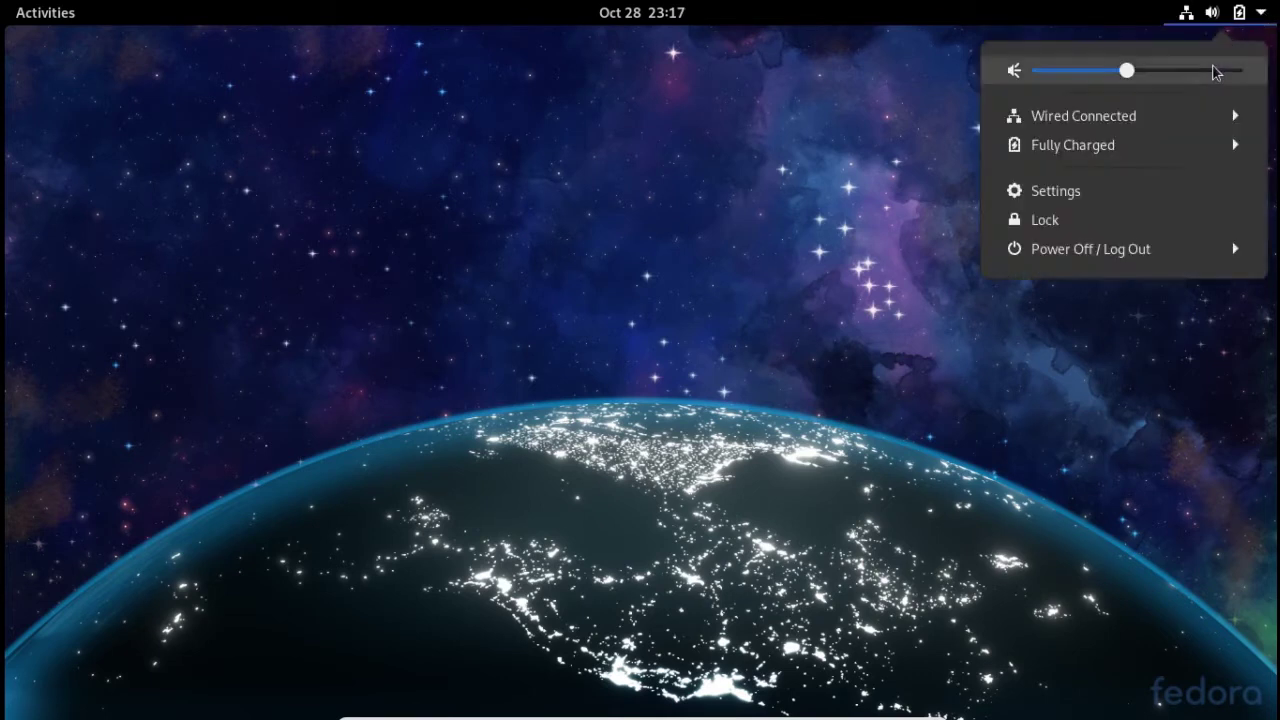
left_click(1155, 262)
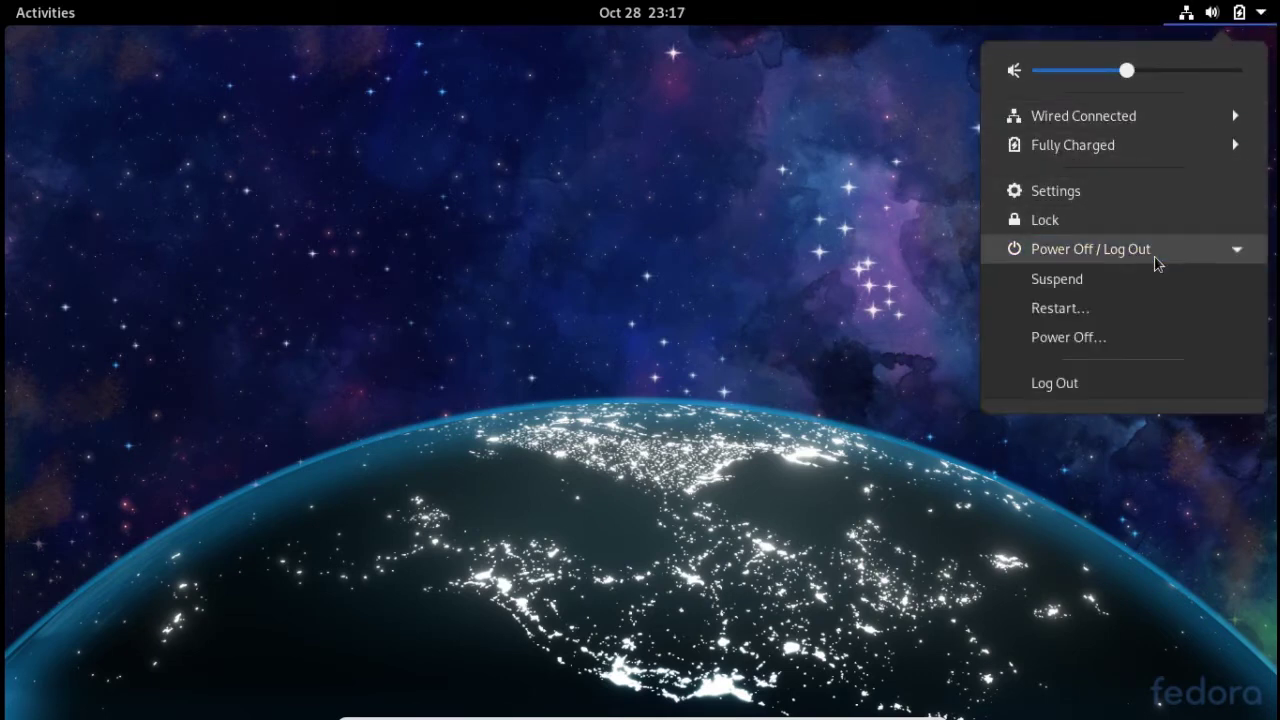
left_click(1070, 338)
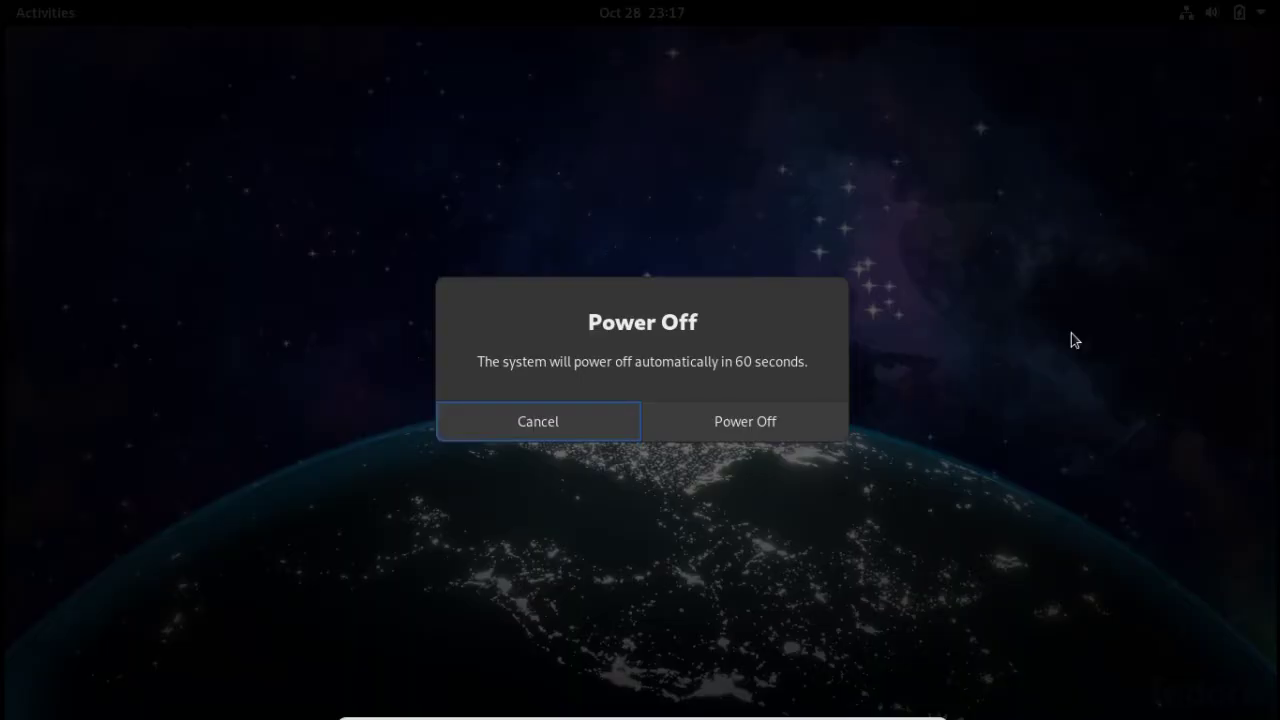
left_click(768, 424)
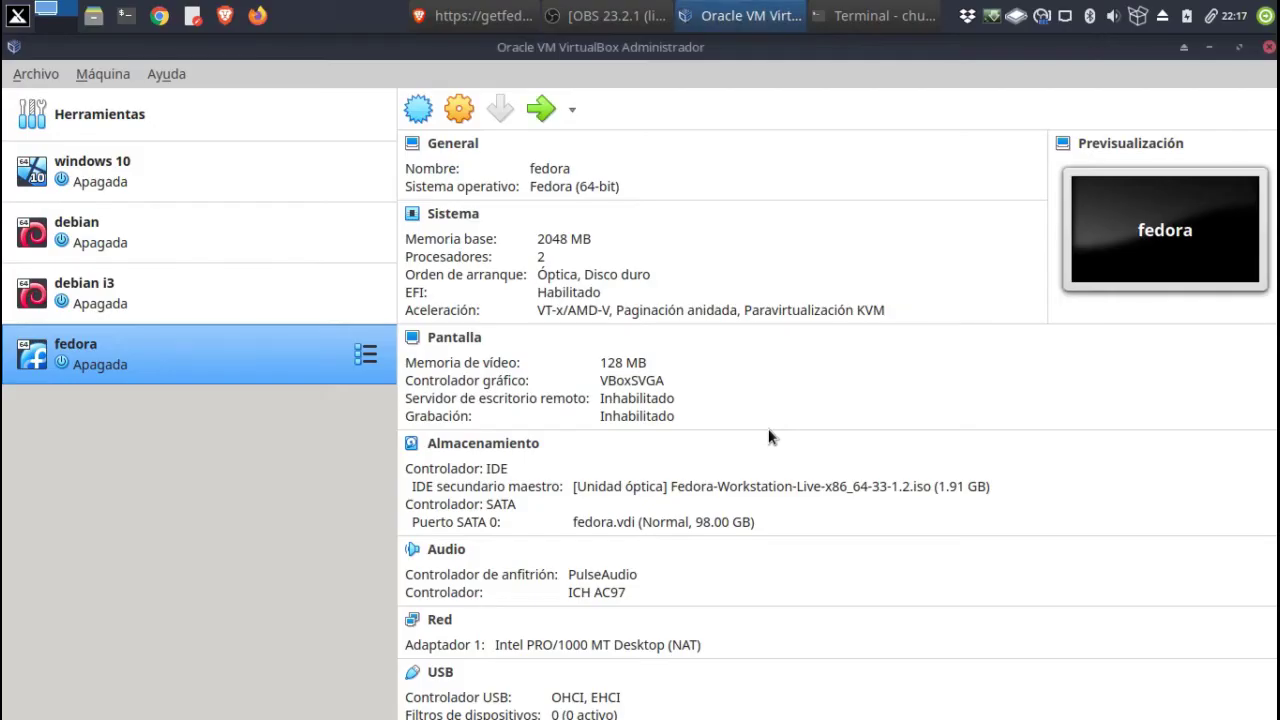
Remove the Fedora live ISO from the fedora machine's virtual optical drive, save the settings and start the machine
left_click(467, 116)
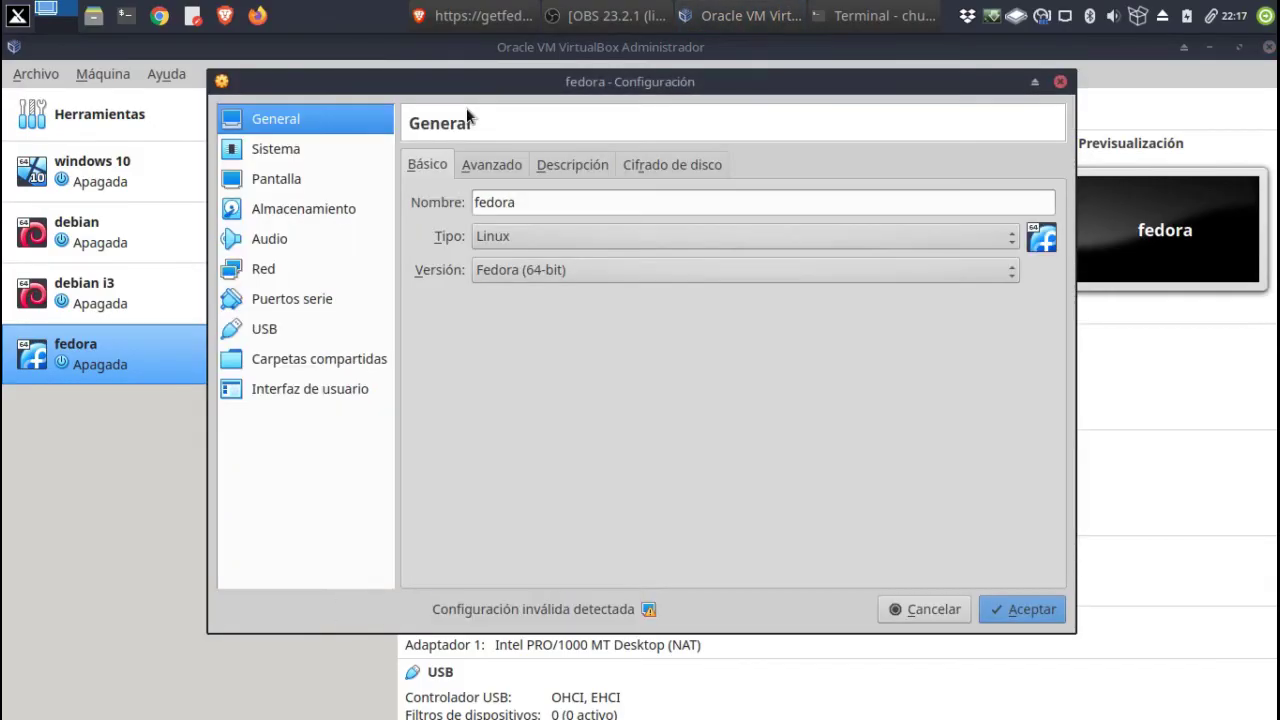
left_click(265, 218)
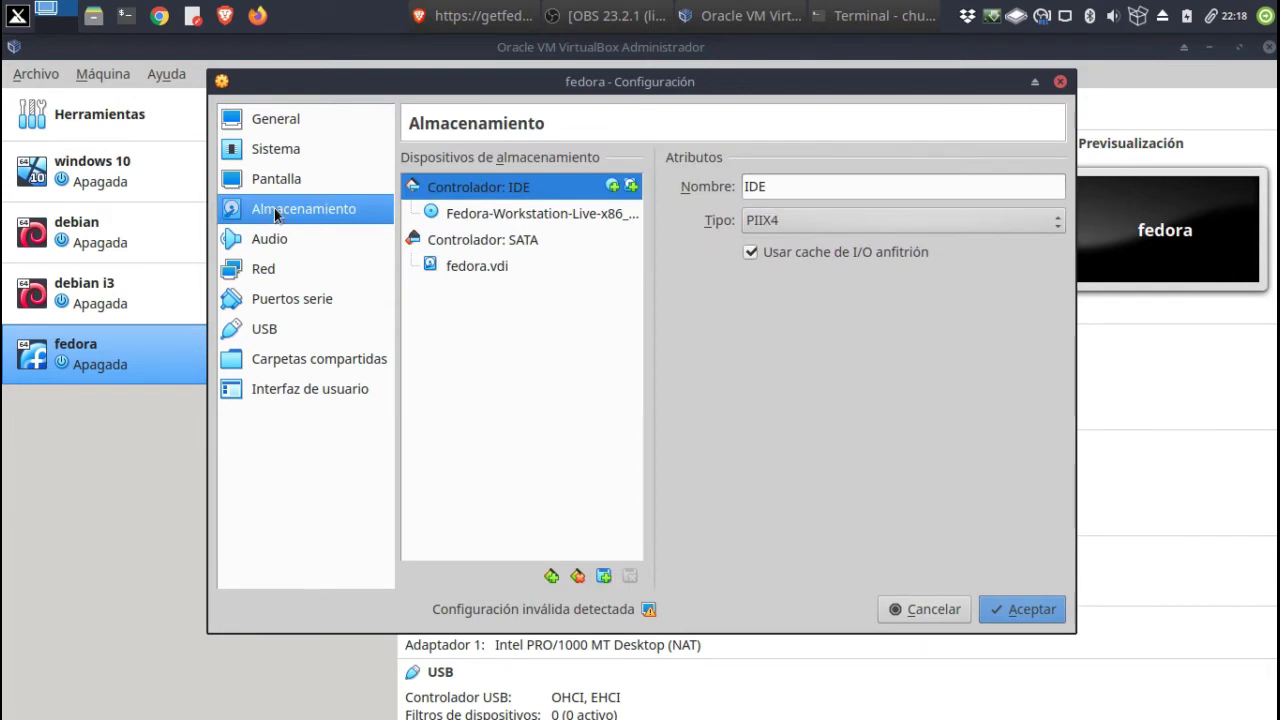
left_click(521, 220)
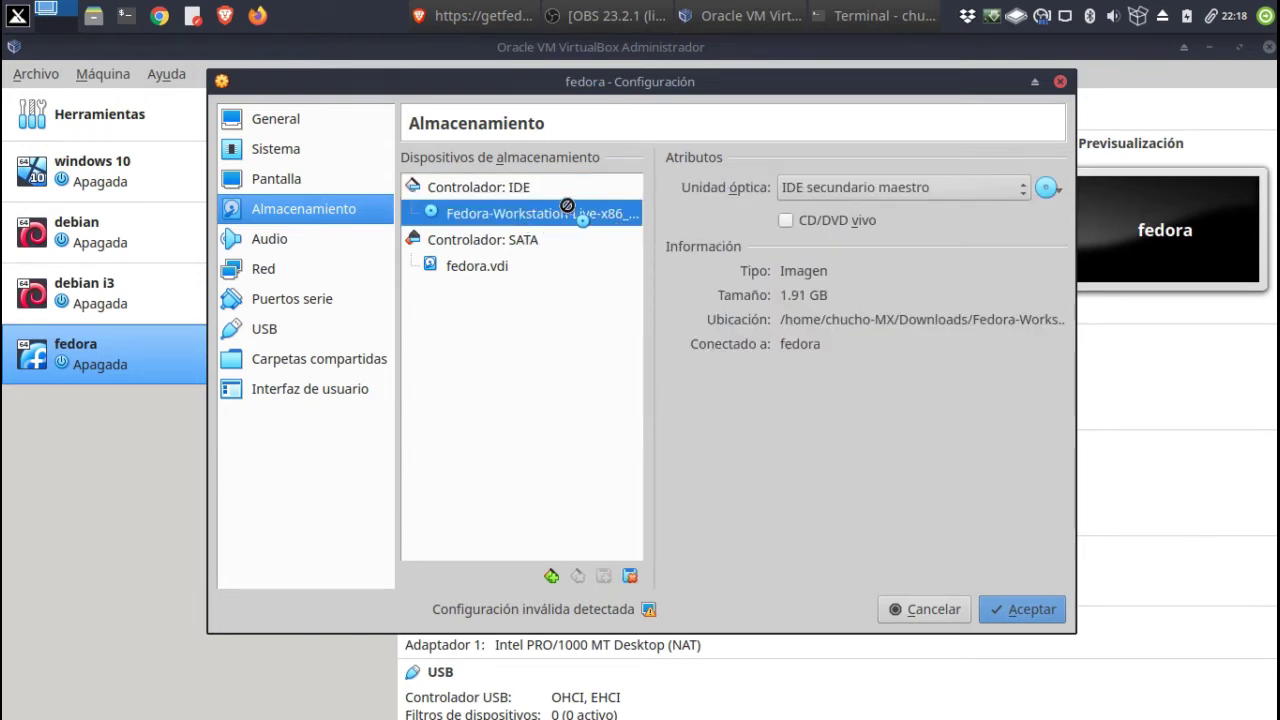
left_click(1058, 190)
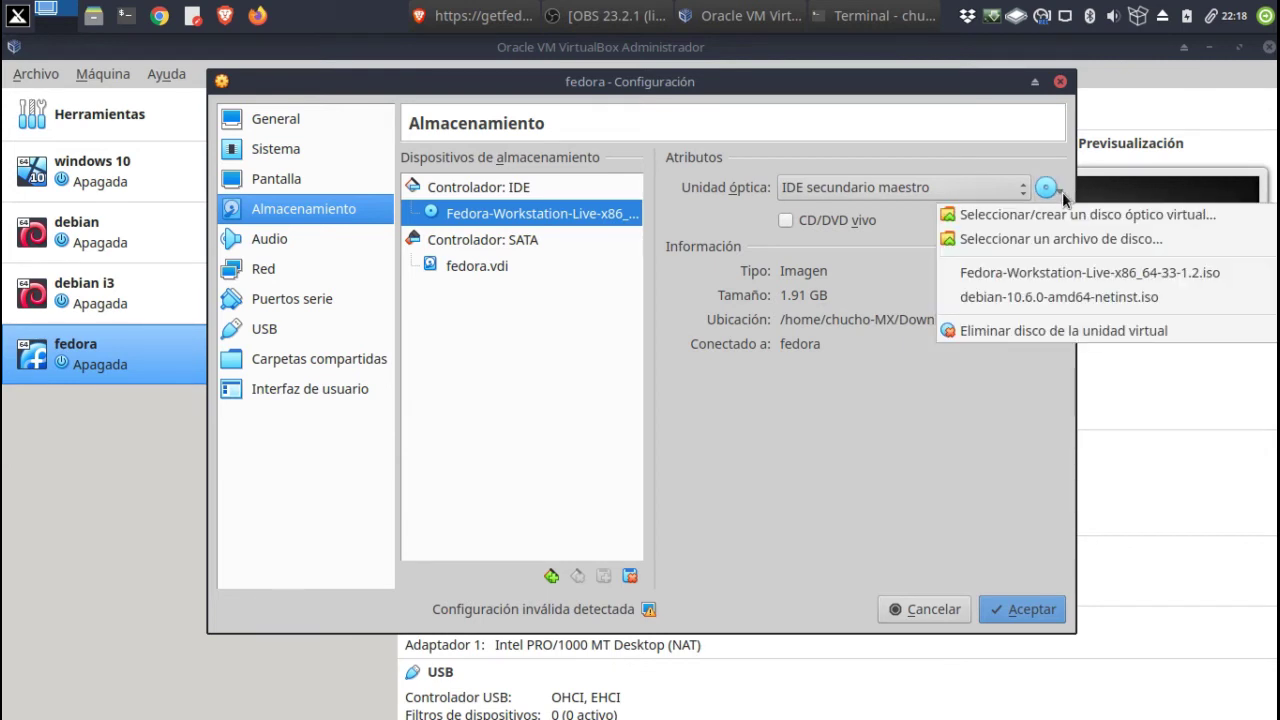
left_click(1022, 330)
left_click(1018, 609)
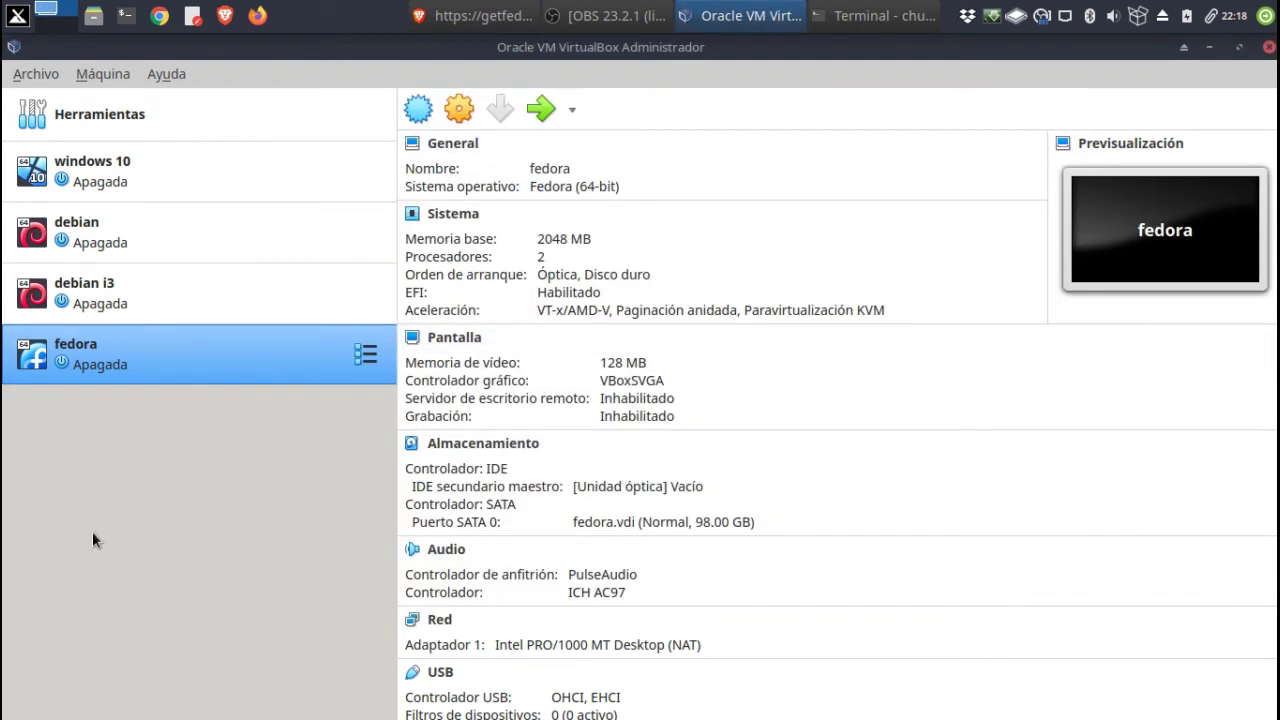
double_click(80, 352)
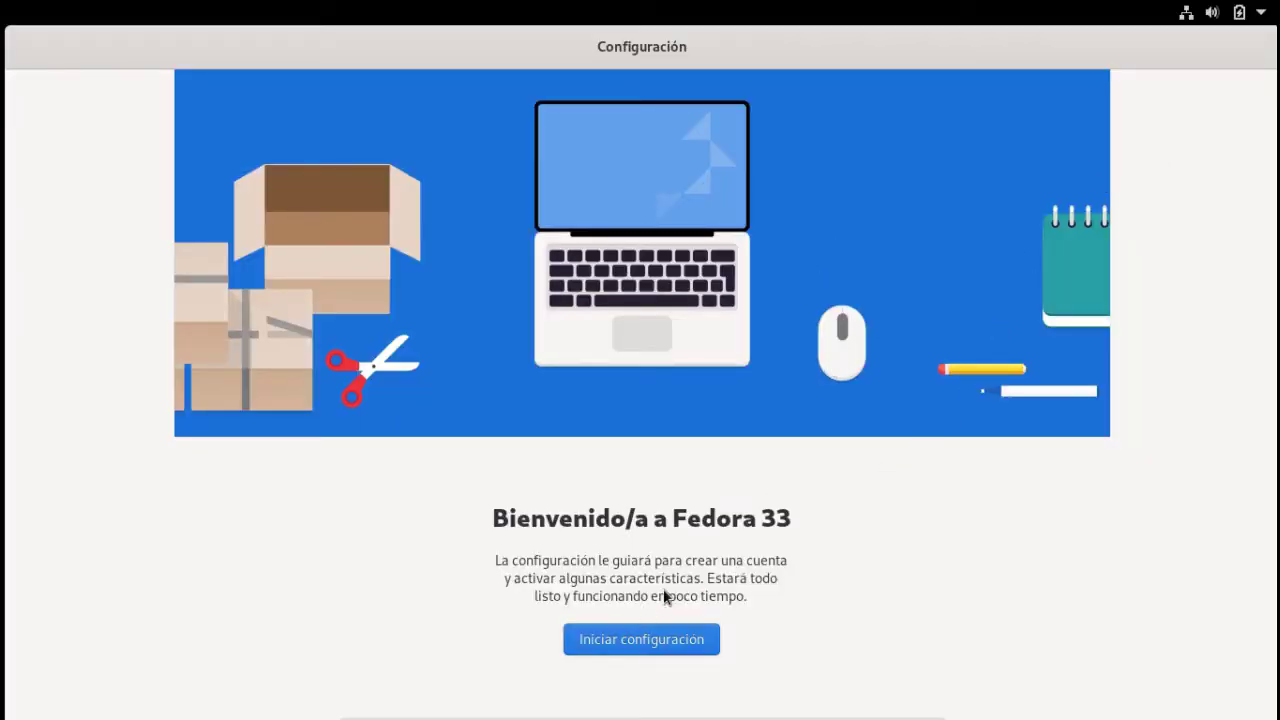
Begin the initial setup, accepting location services and automatic problem reporting, and skip connecting online accounts
left_click(650, 642)
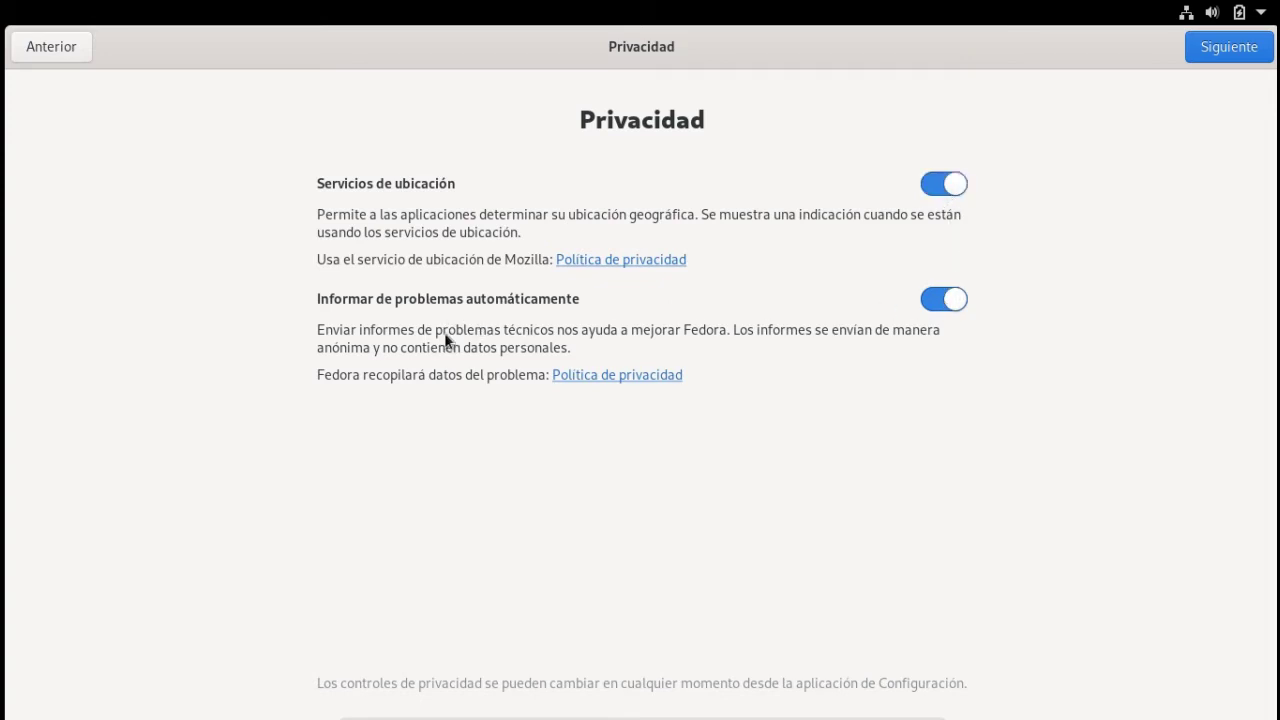
left_click(1218, 52)
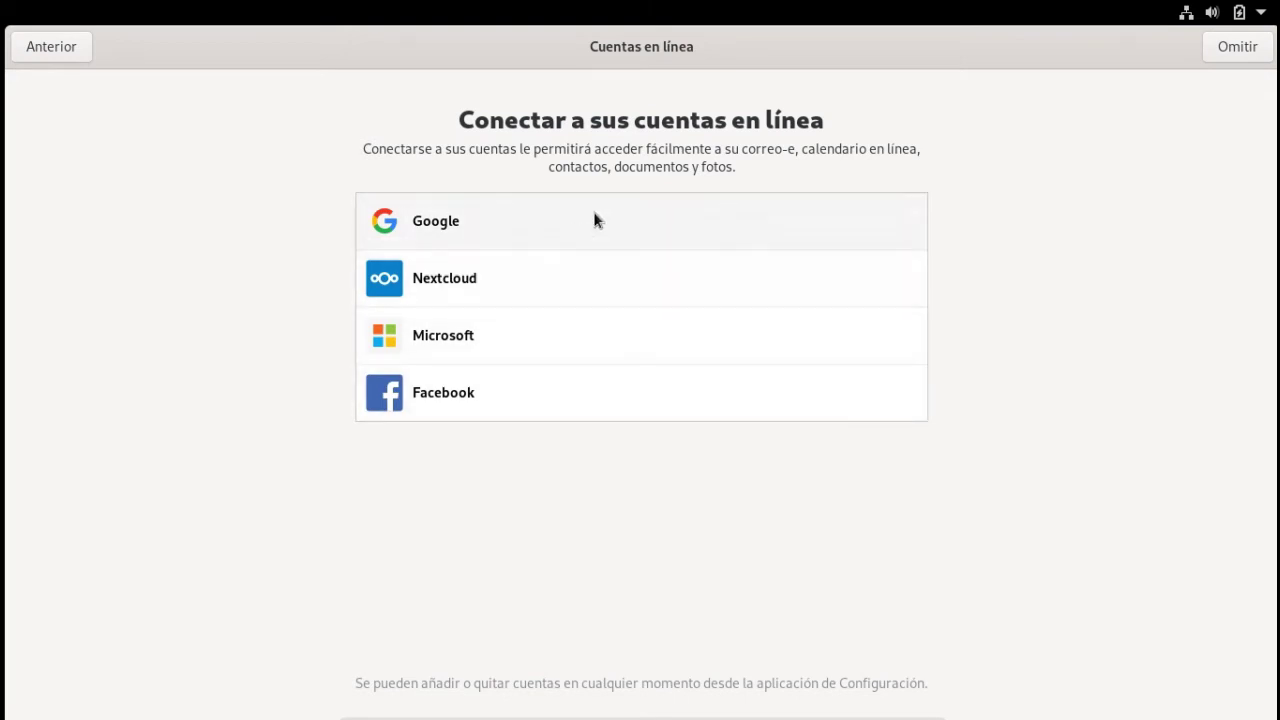
left_click(1236, 48)
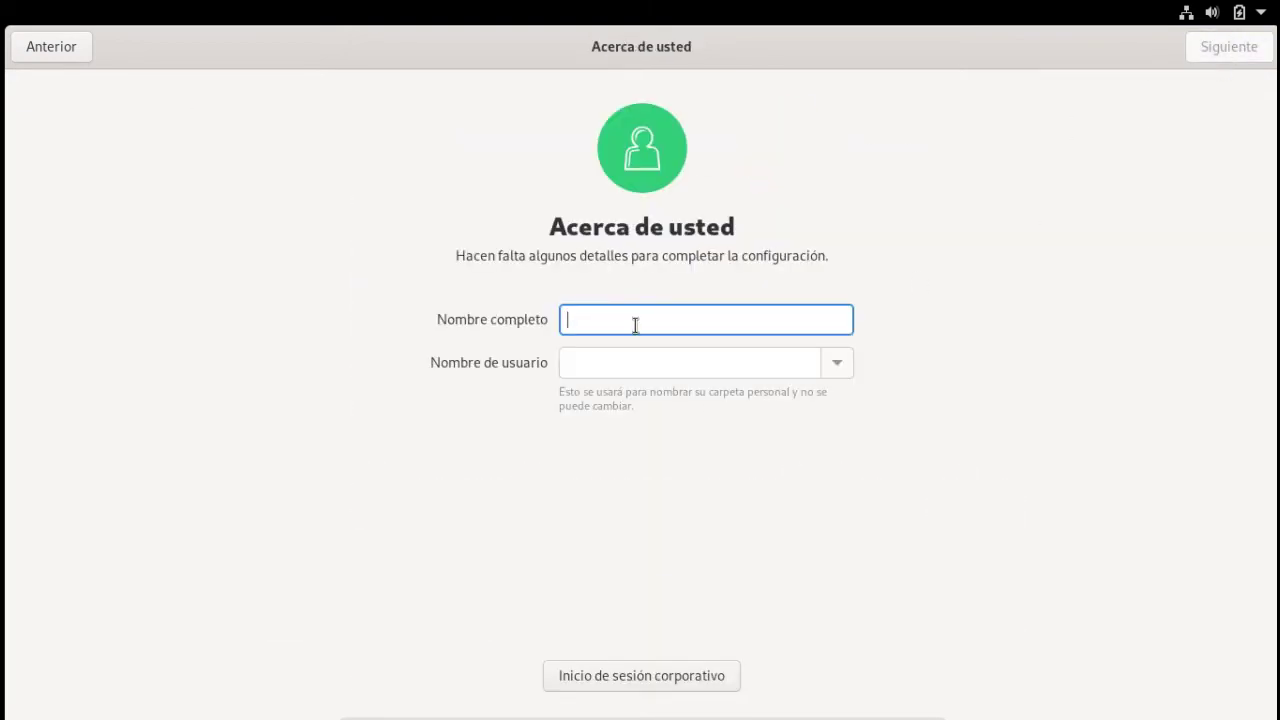
Enter Linux en Casa as the account's full name with username linuxencasa and continue
type("Linux en Casa")
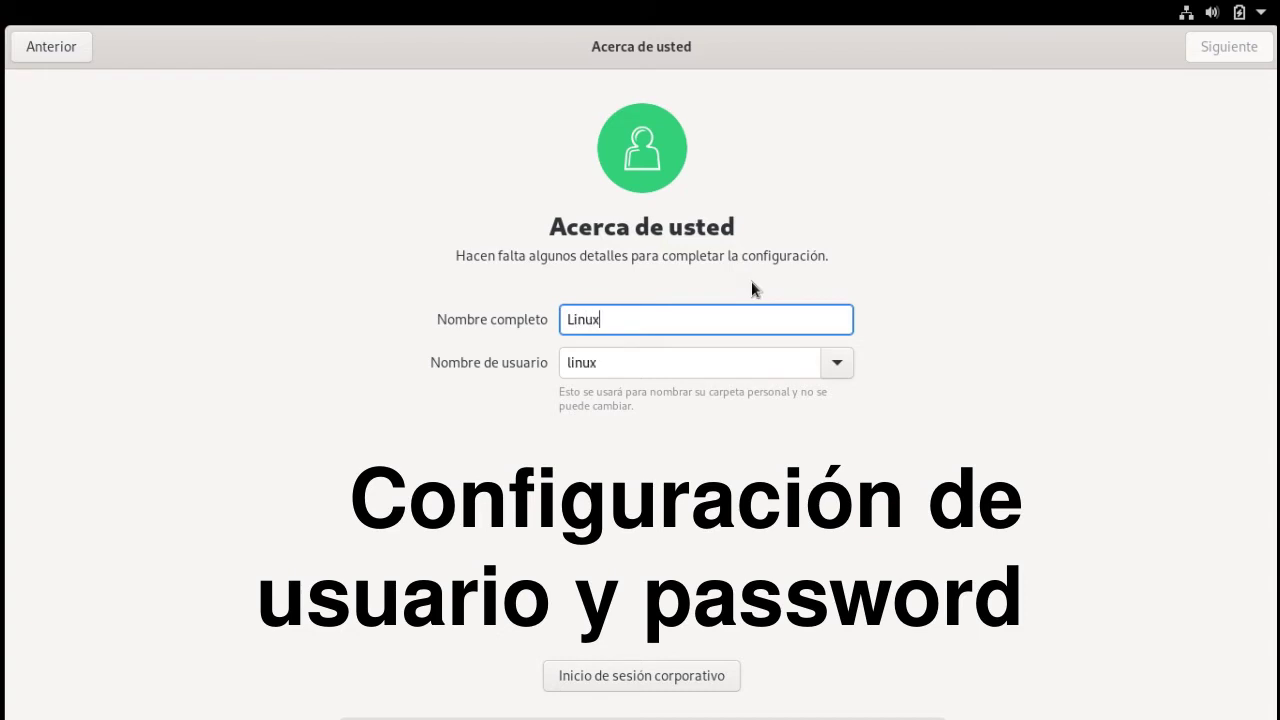
left_click(699, 362)
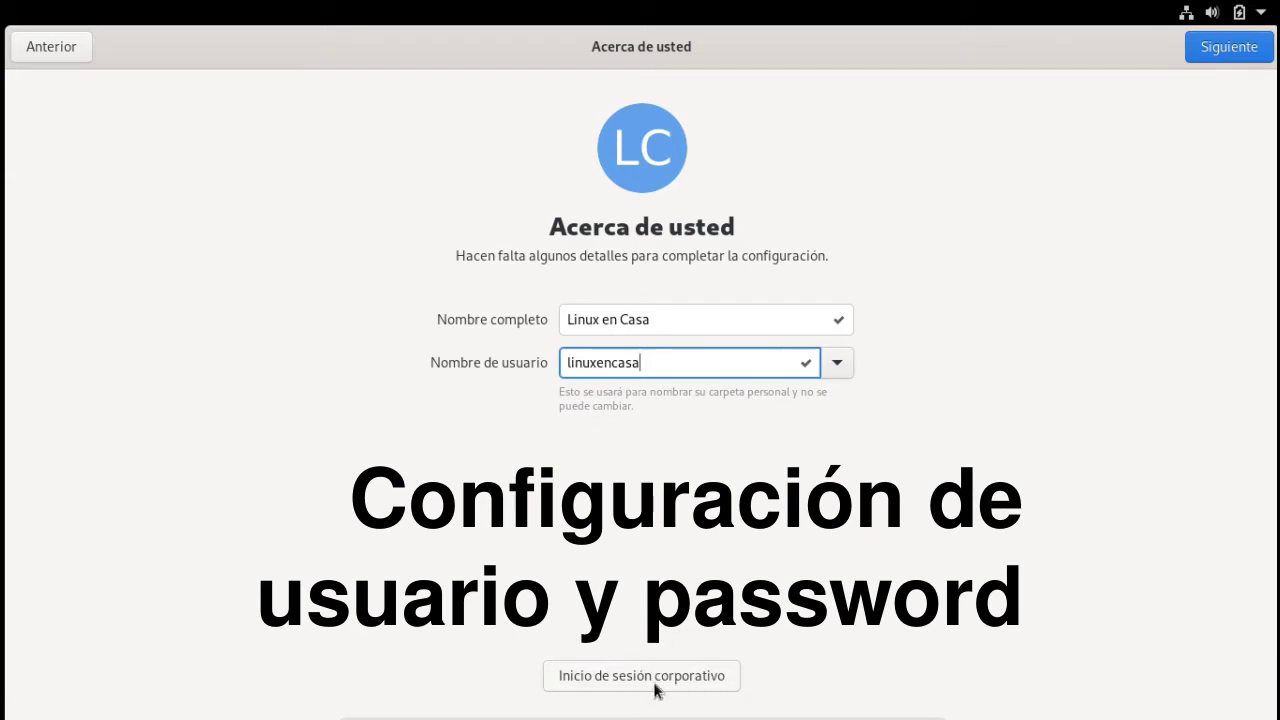
left_click(1220, 49)
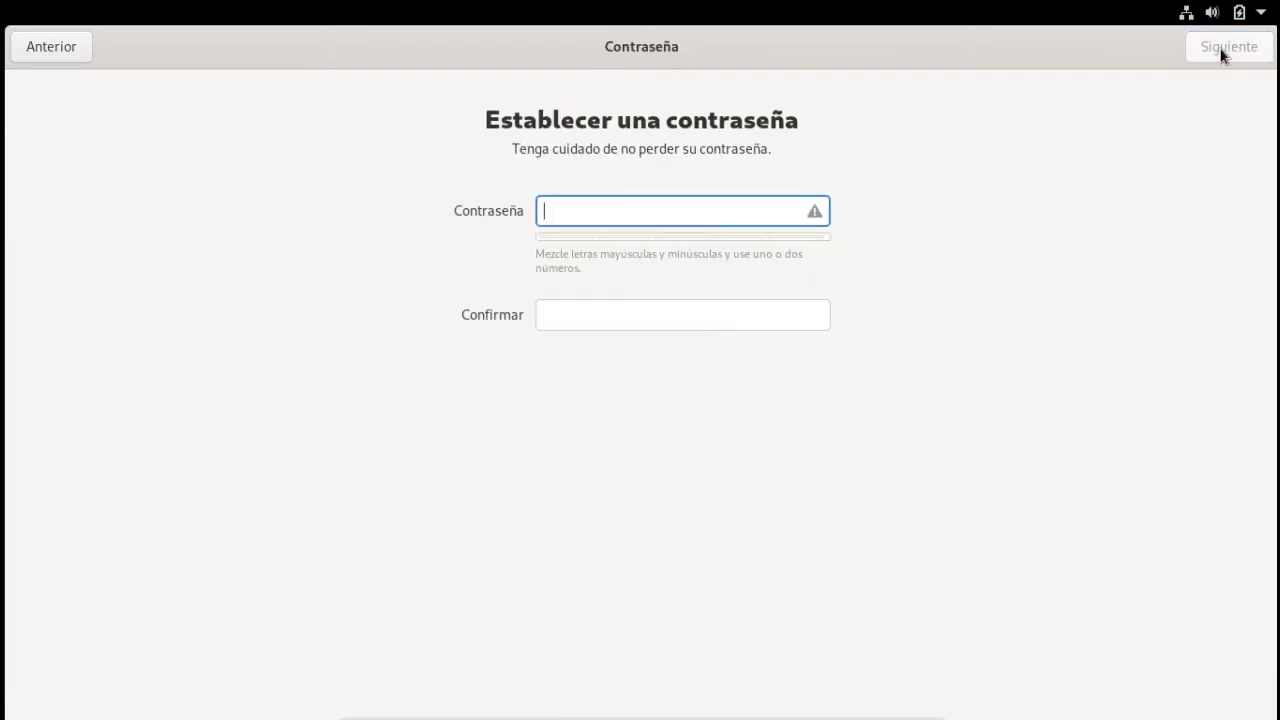
Set and confirm the account password, then complete the setup and start using Fedora
type("•••••••••")
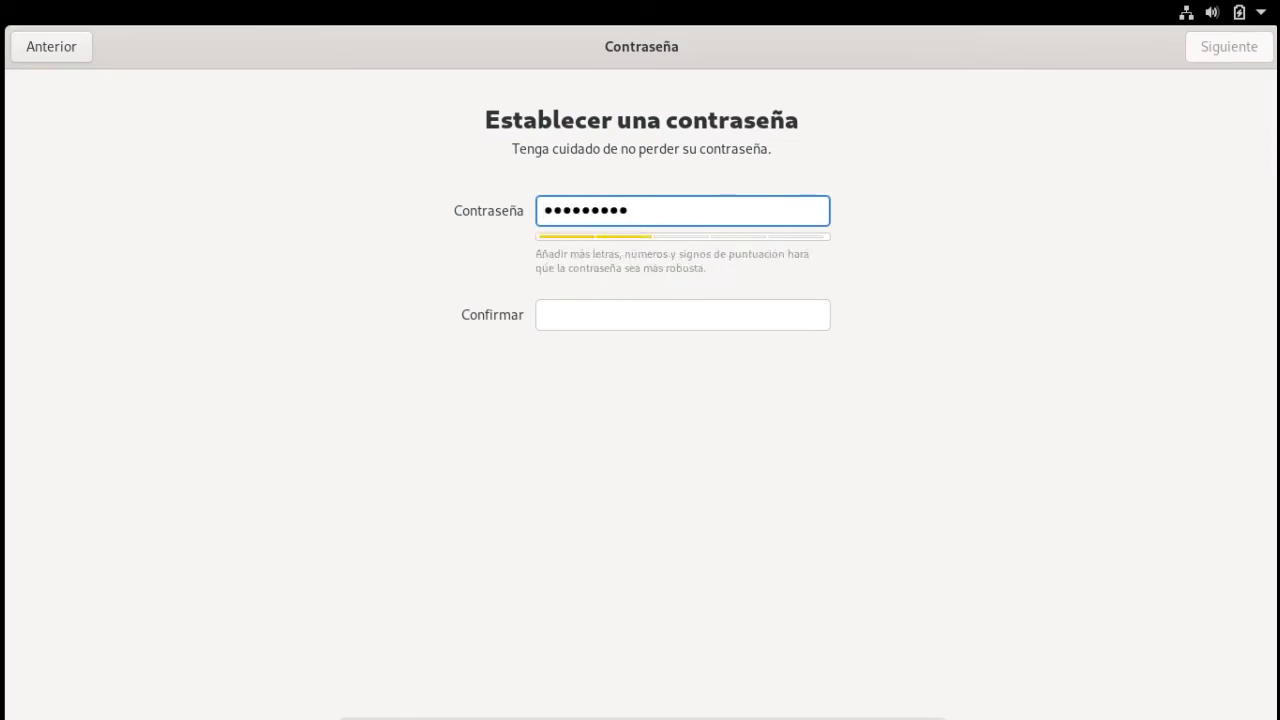
left_click(660, 318)
type("••••••••")
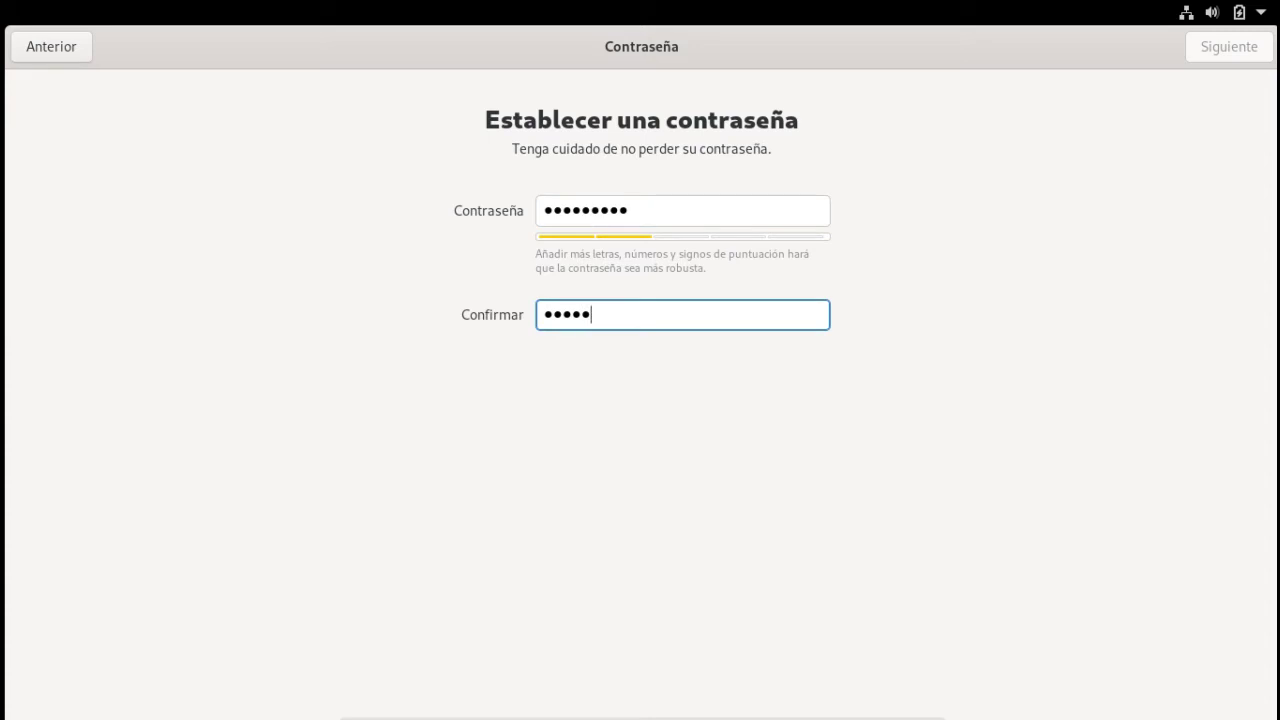
type("•")
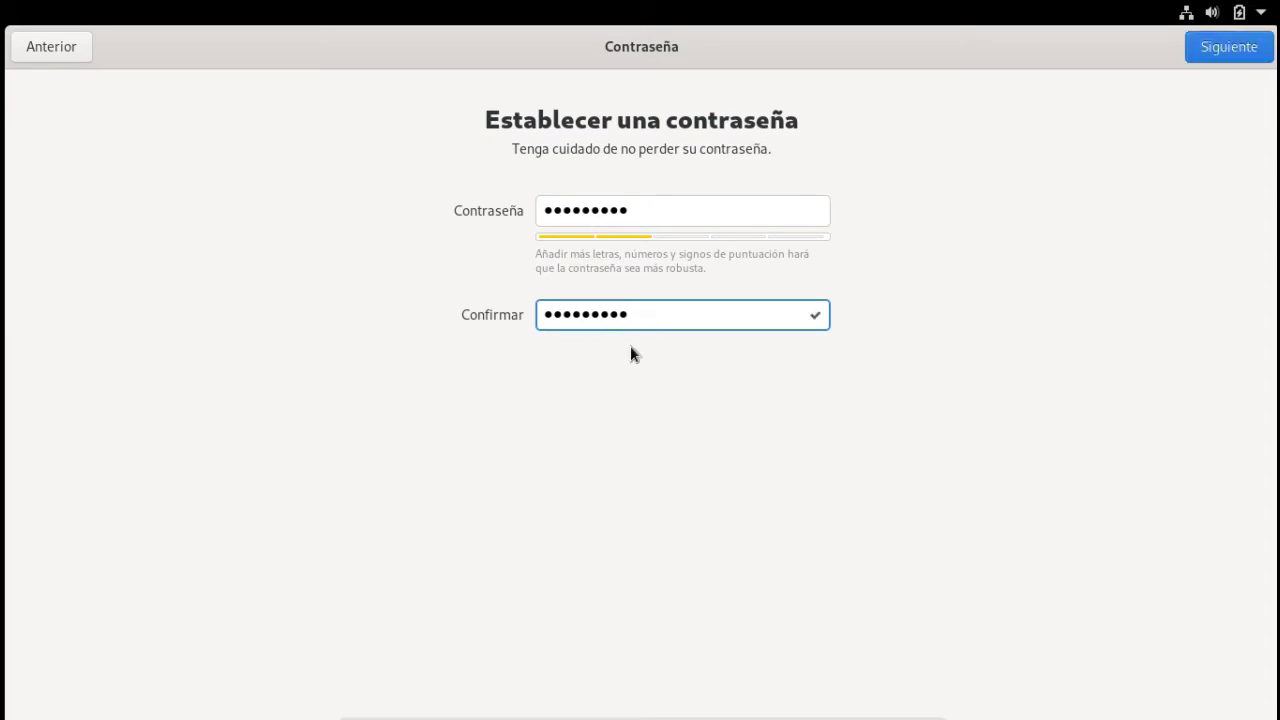
left_click(1214, 49)
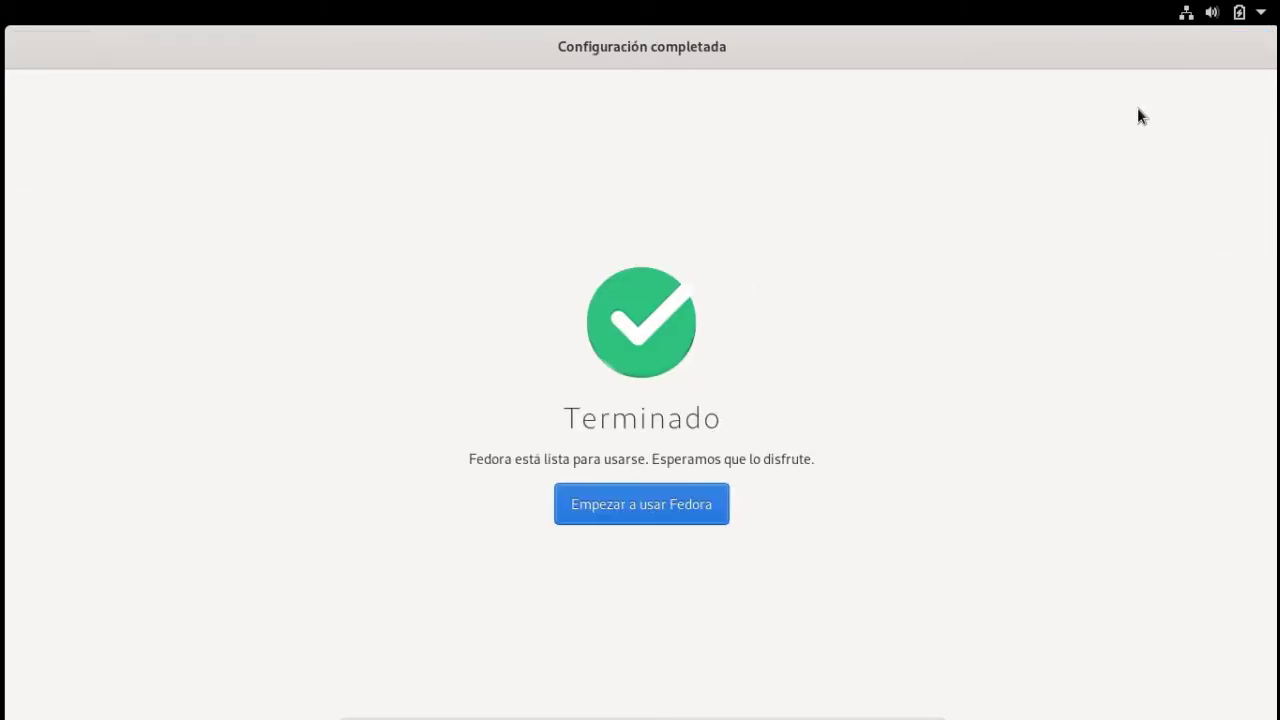
left_click(652, 517)
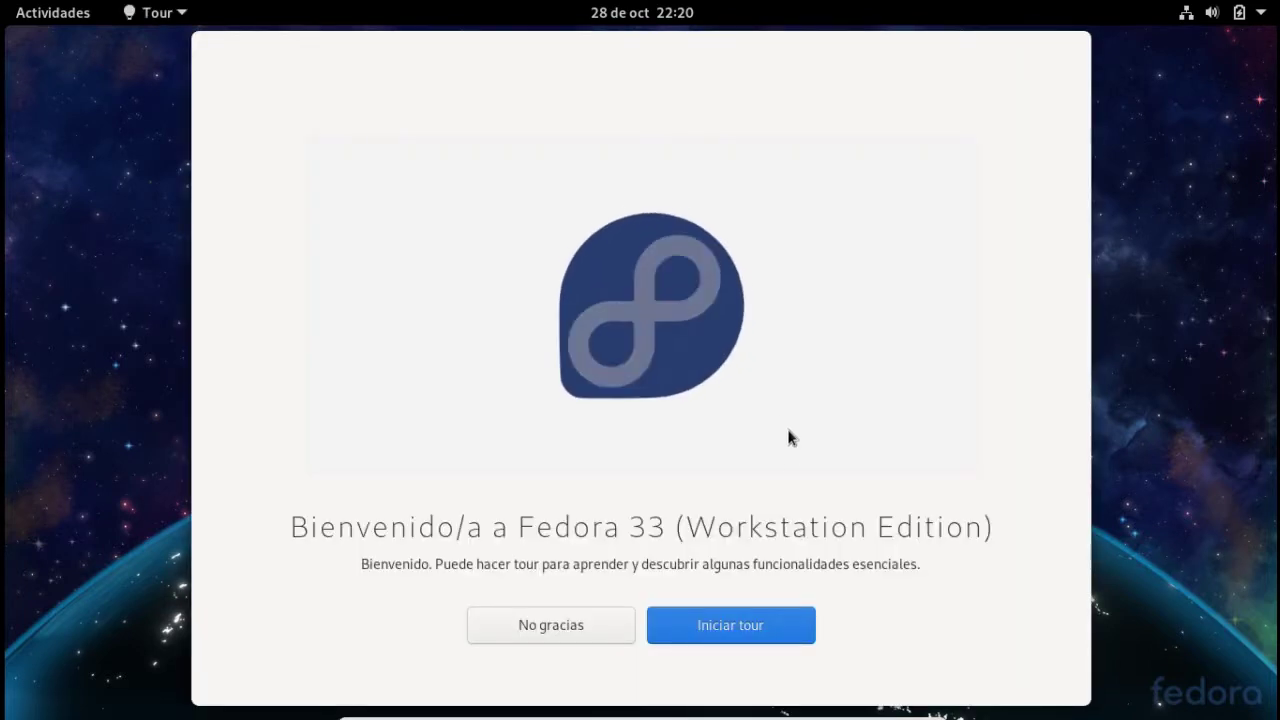
Go through the Fedora 33 welcome tour to its end, viewing the calendar and system menus along the way
left_click(745, 624)
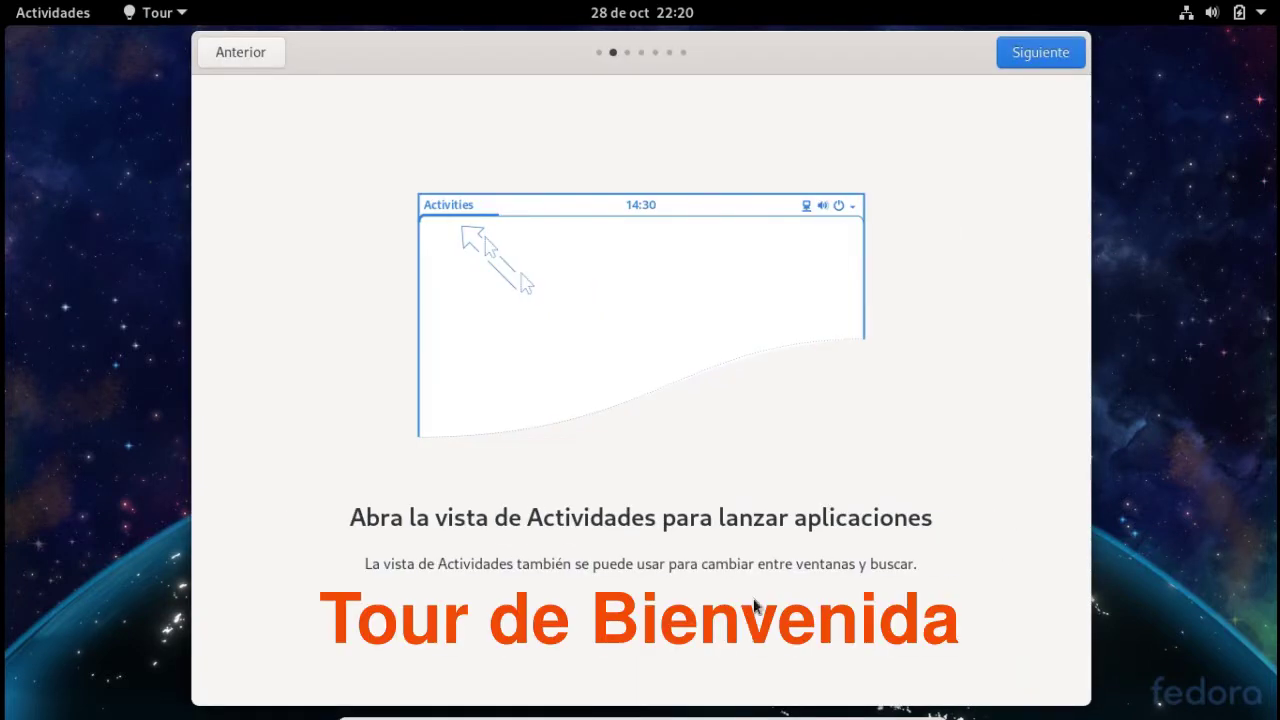
left_click(1018, 55)
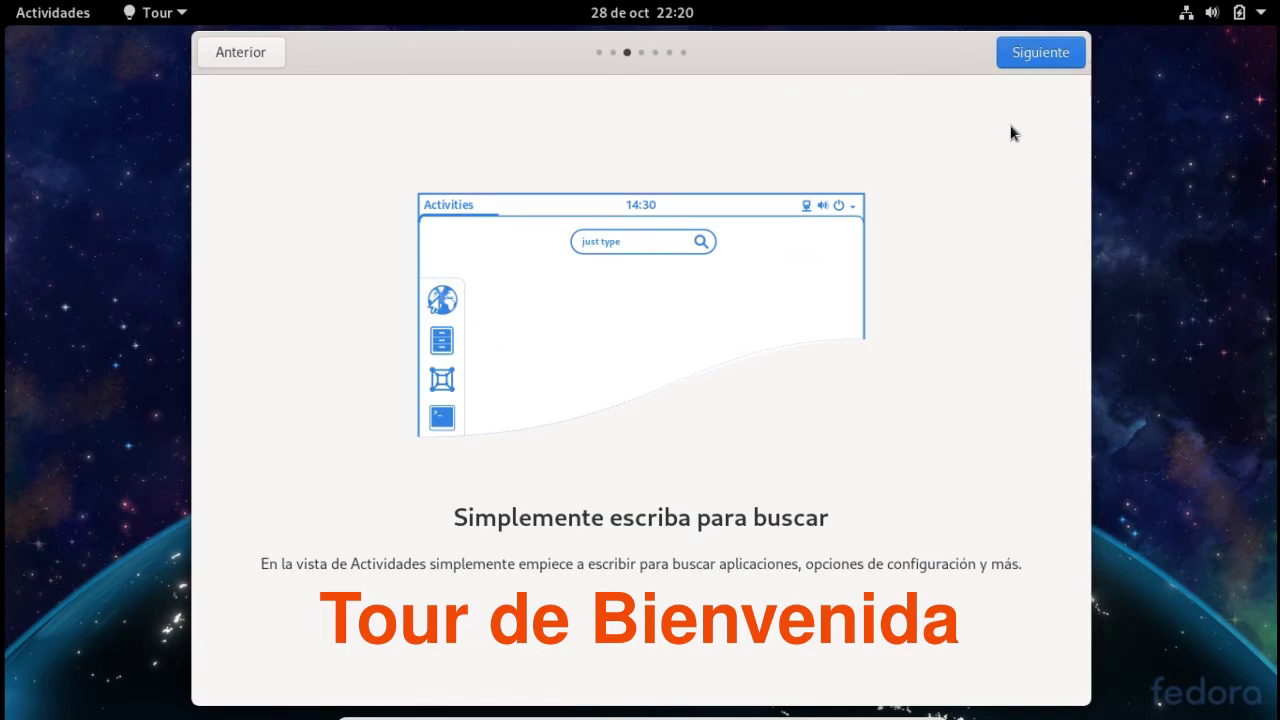
key("Right")
left_click(641, 12)
left_click(641, 12)
left_click(1040, 52)
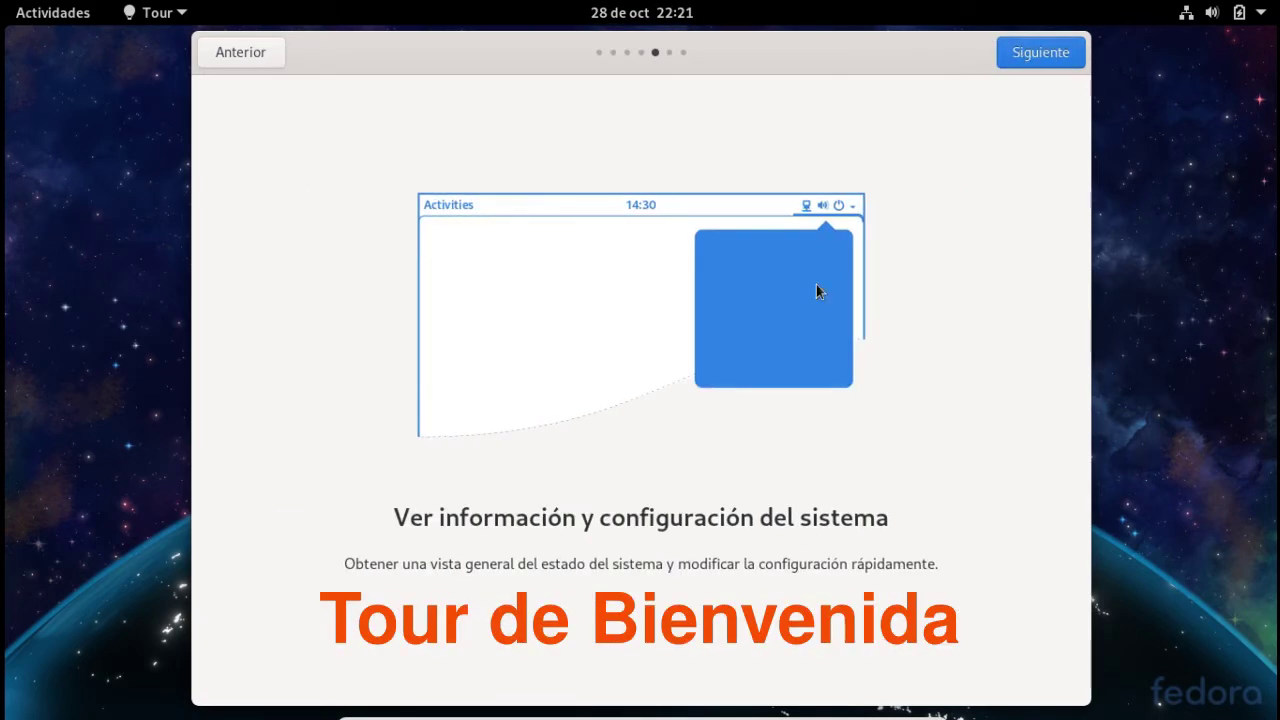
left_click(1226, 14)
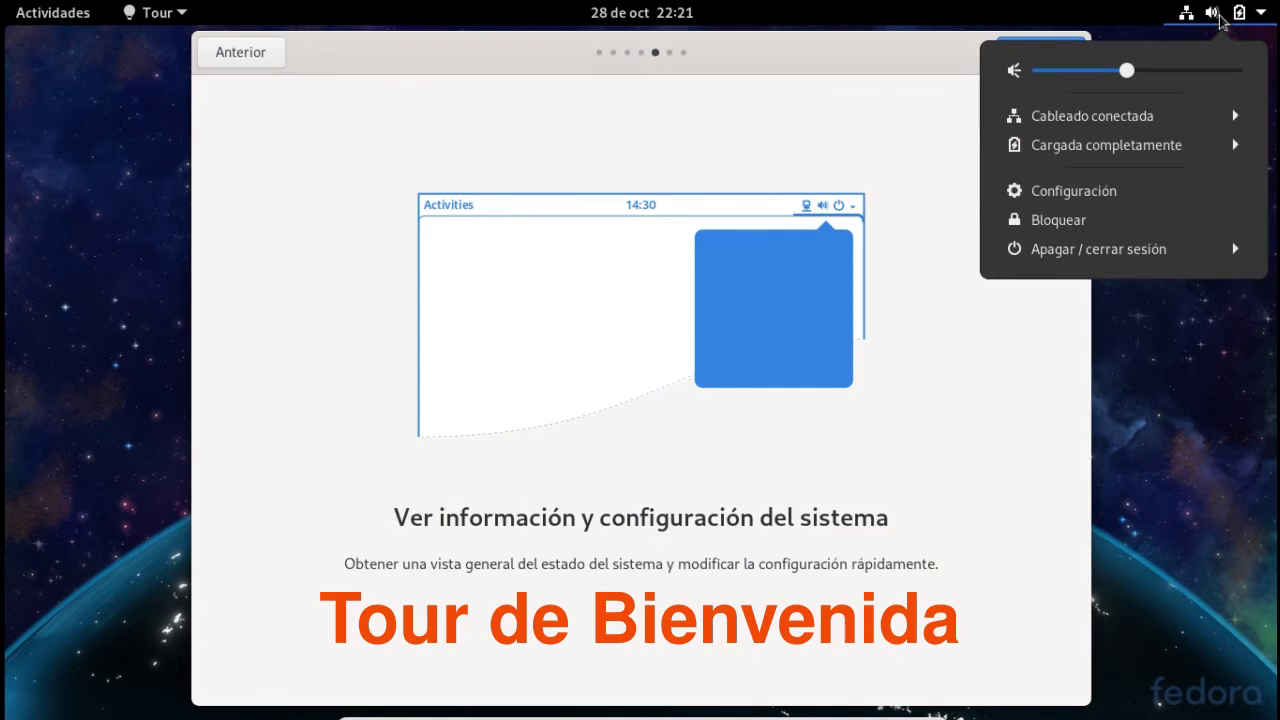
left_click(740, 143)
left_click(1014, 54)
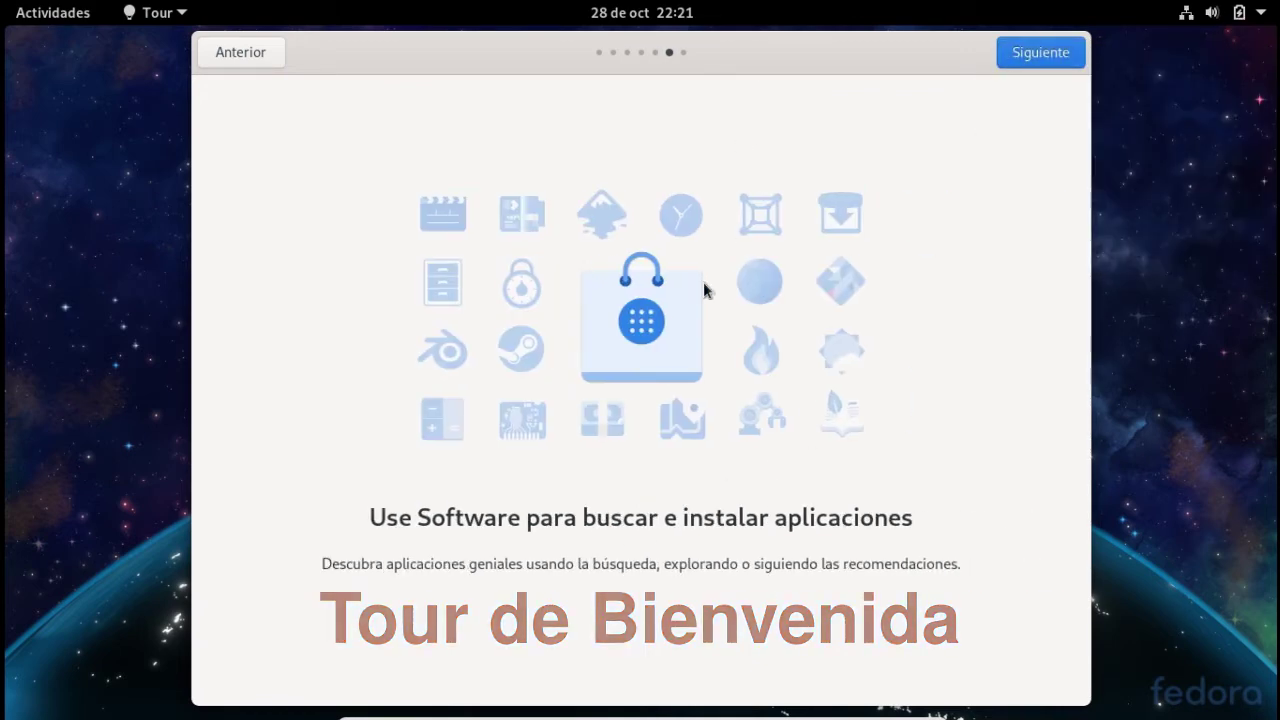
left_click(1026, 57)
left_click(1040, 52)
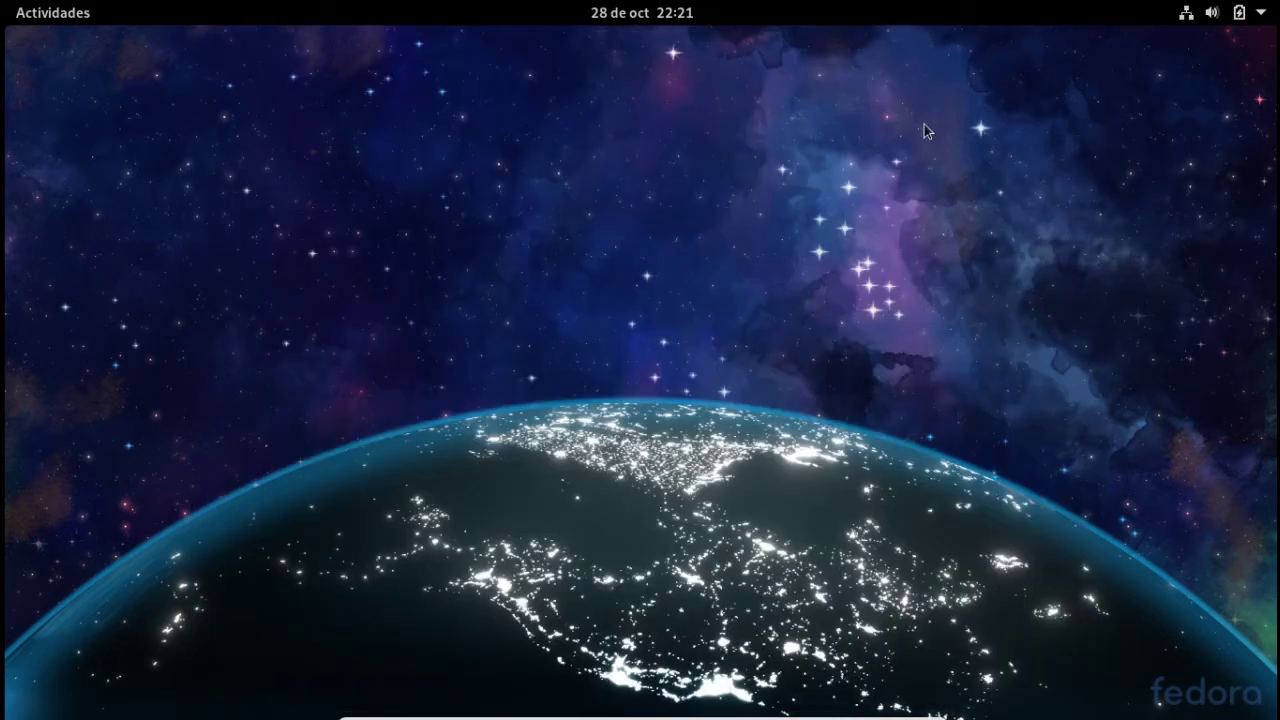
Launch Software, pass its welcome message and enable the third-party software repository
left_click(68, 20)
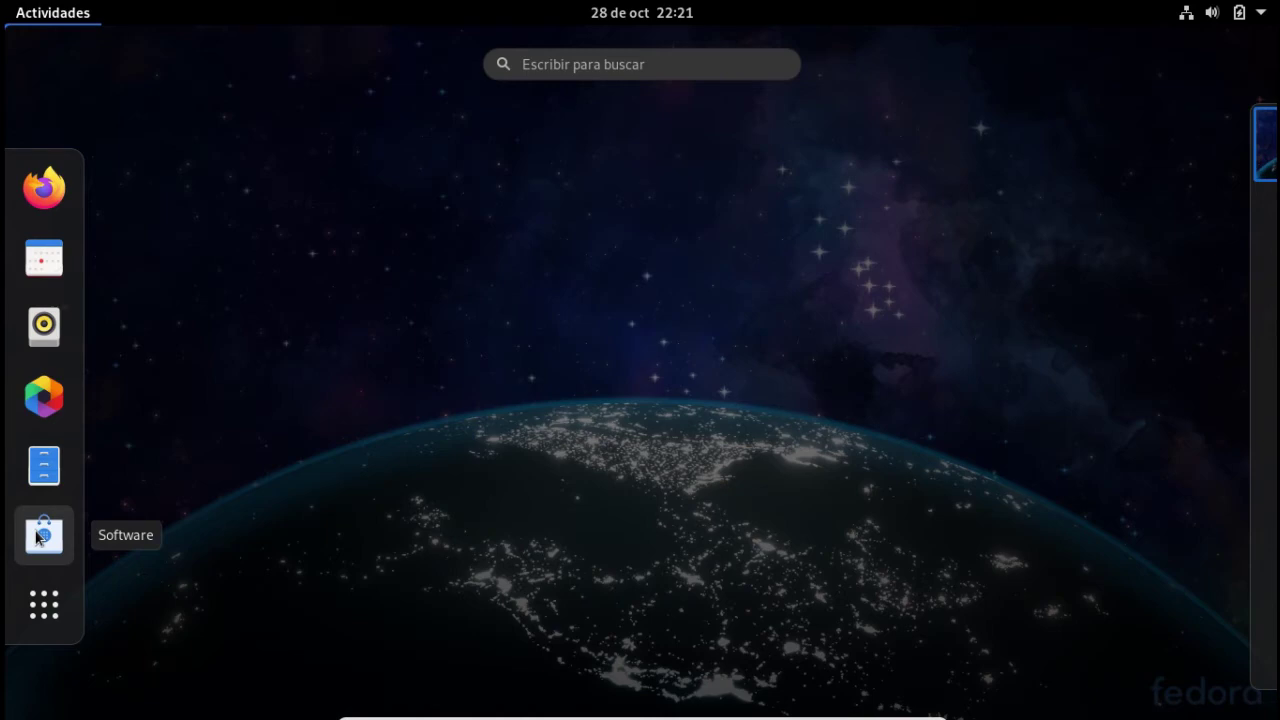
left_click(40, 540)
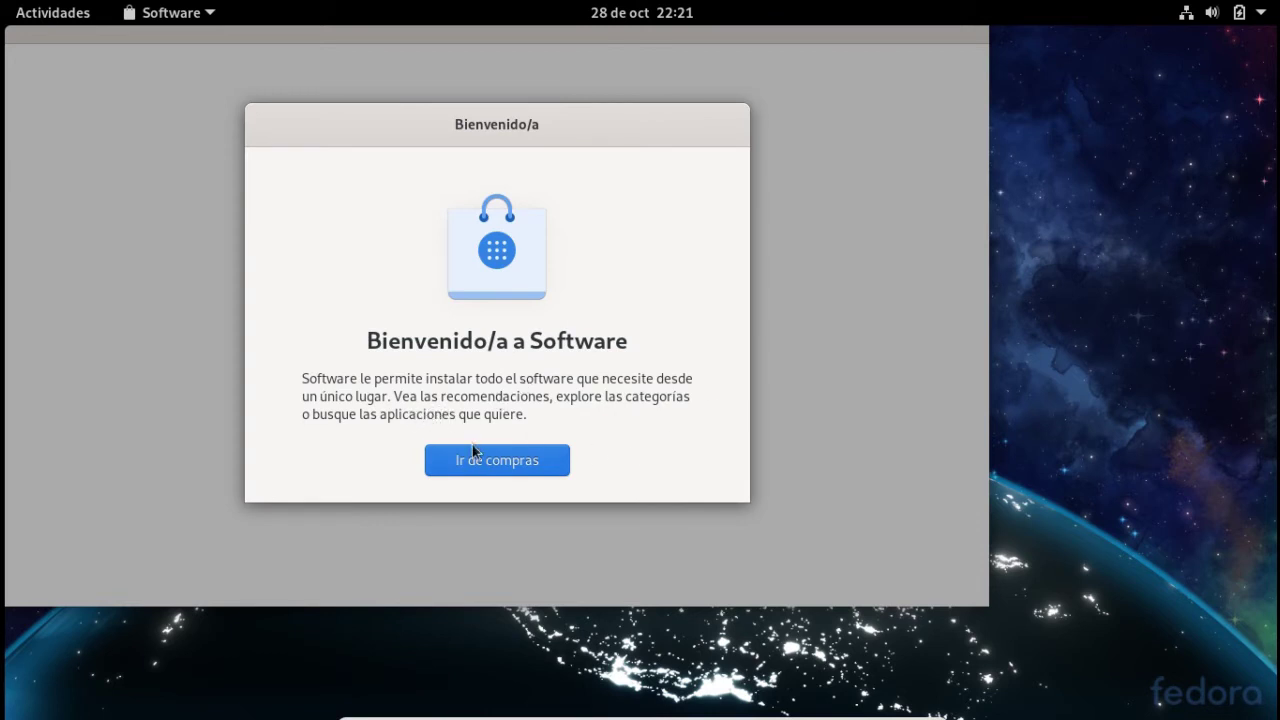
left_click(500, 460)
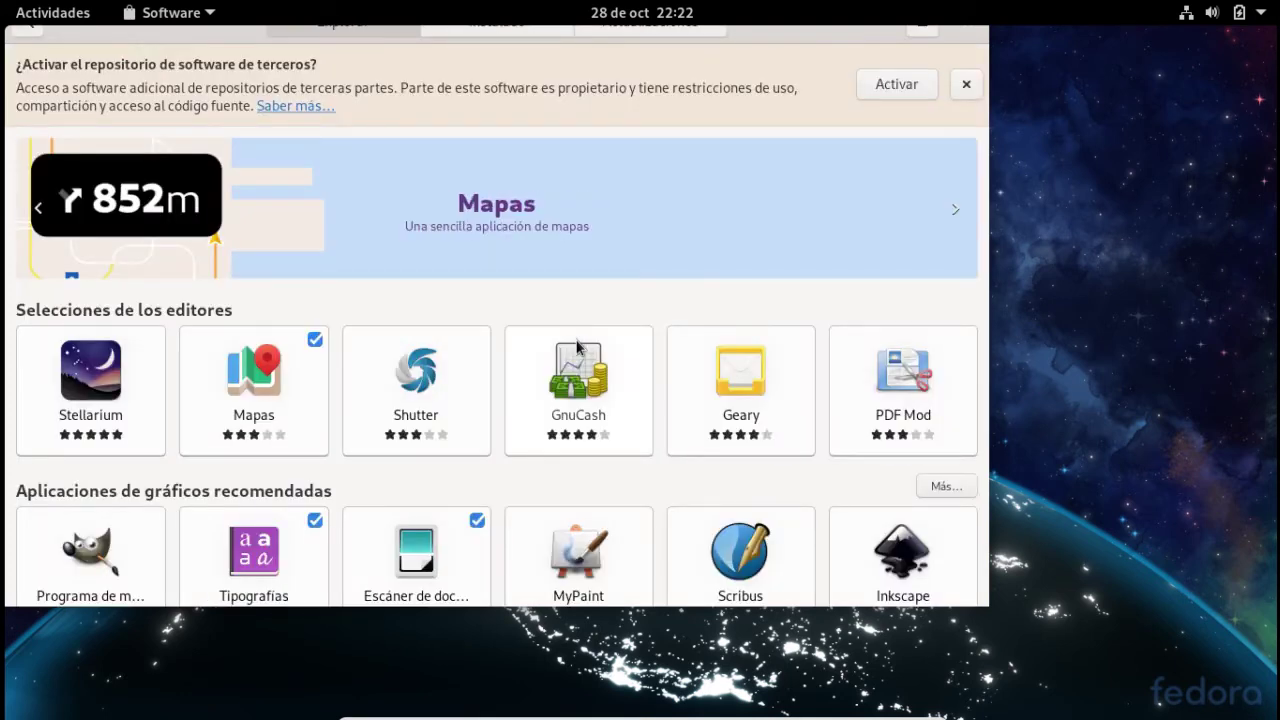
left_click_drag(218, 37, 334, 46)
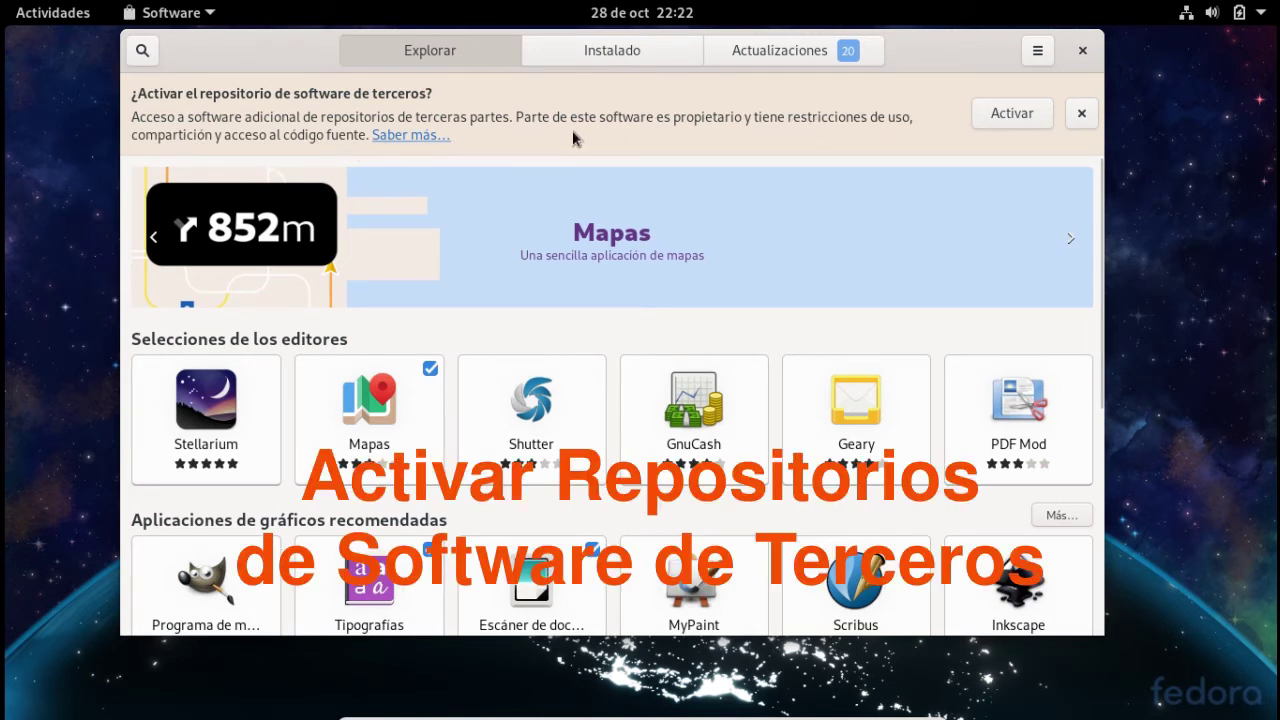
left_click(1004, 116)
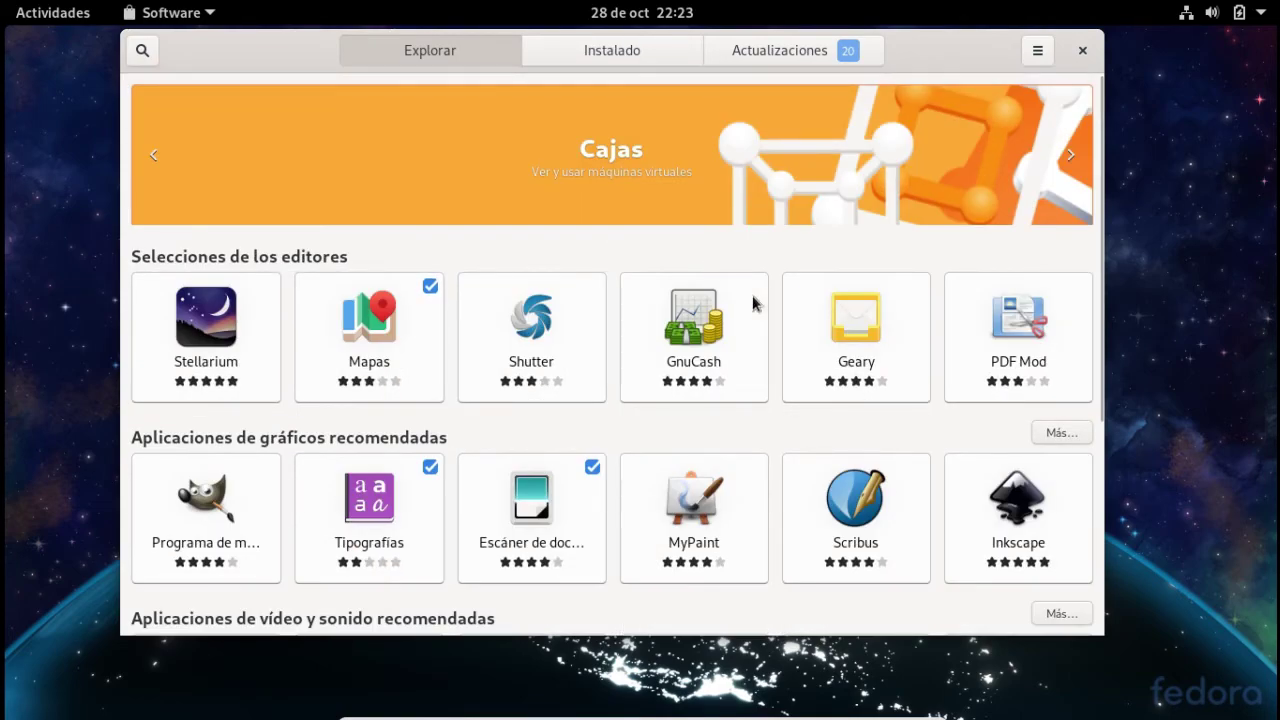
Look through the featured applications and the list of installed applications in Software
scroll(734, 363, "down", 3)
scroll(734, 363, "up", 3)
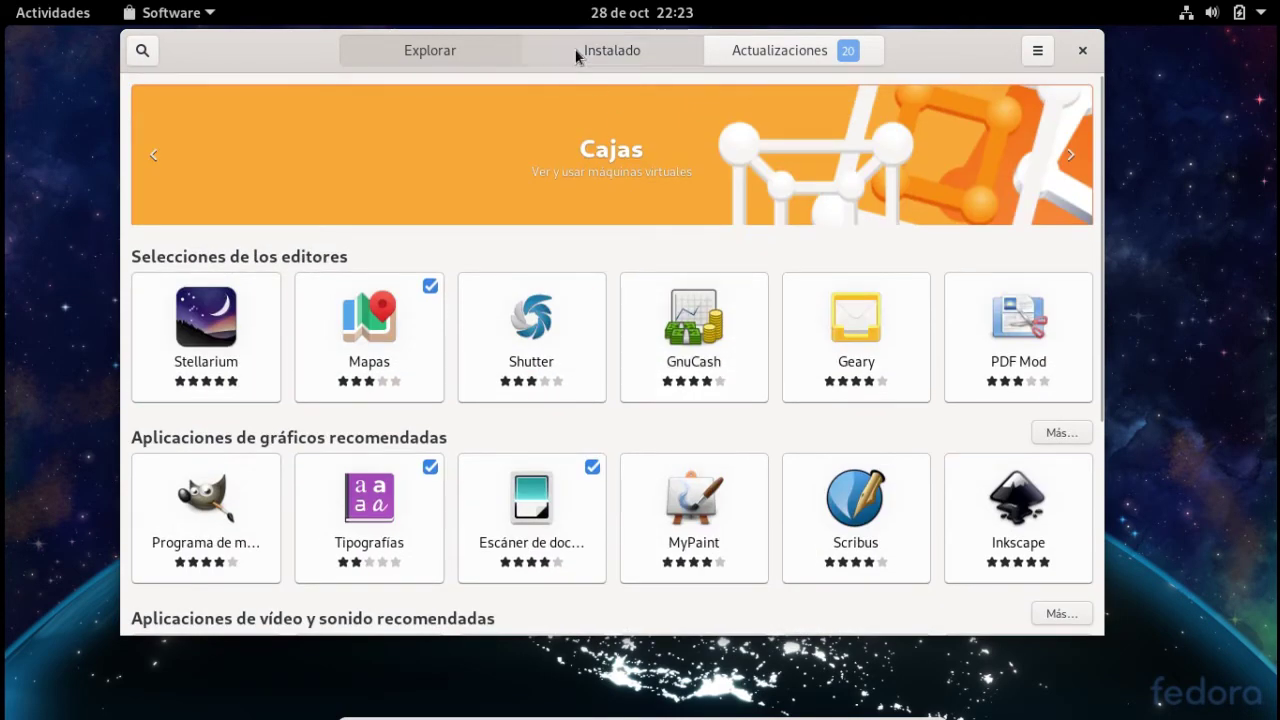
left_click(576, 55)
scroll(639, 164, "down", 15)
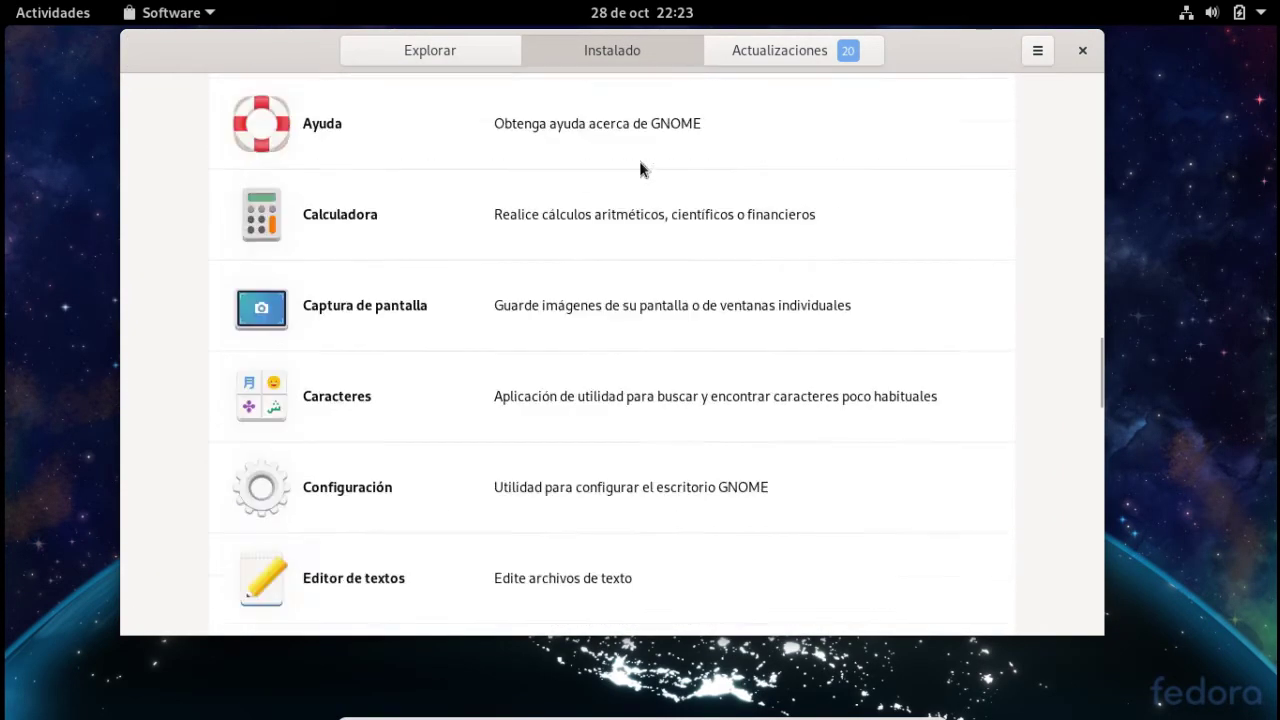
scroll(639, 161, "down", 5)
Open the available software updates and review the pending list
left_click(772, 52)
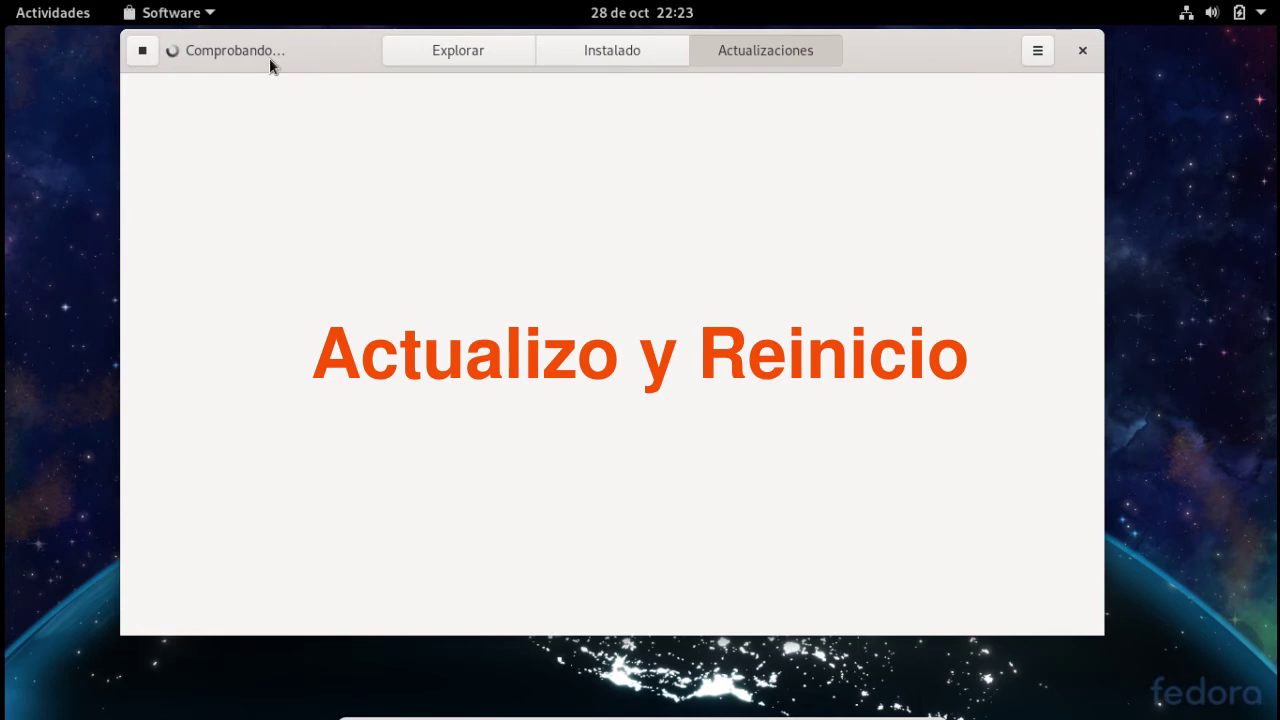
scroll(594, 277, "down", 10)
scroll(690, 340, "up", 10)
scroll(690, 340, "down", 10)
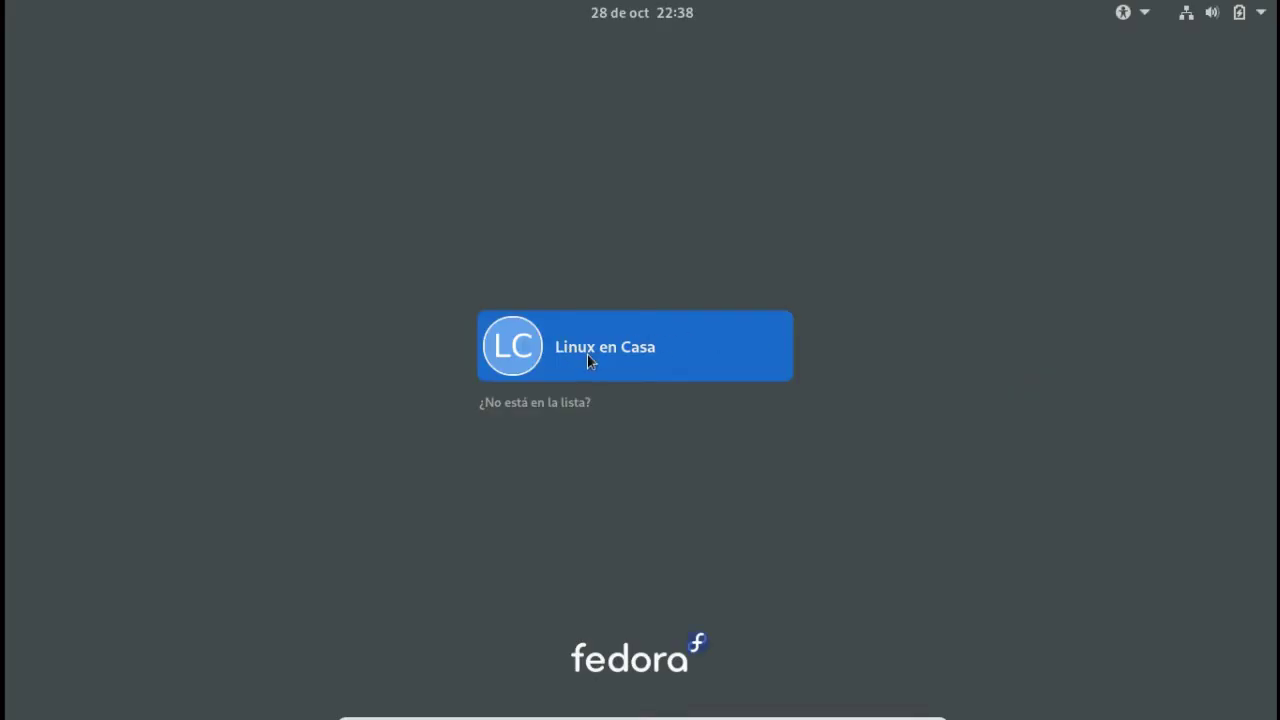
Log in to the Linux en Casa account with the account password
left_click(587, 354)
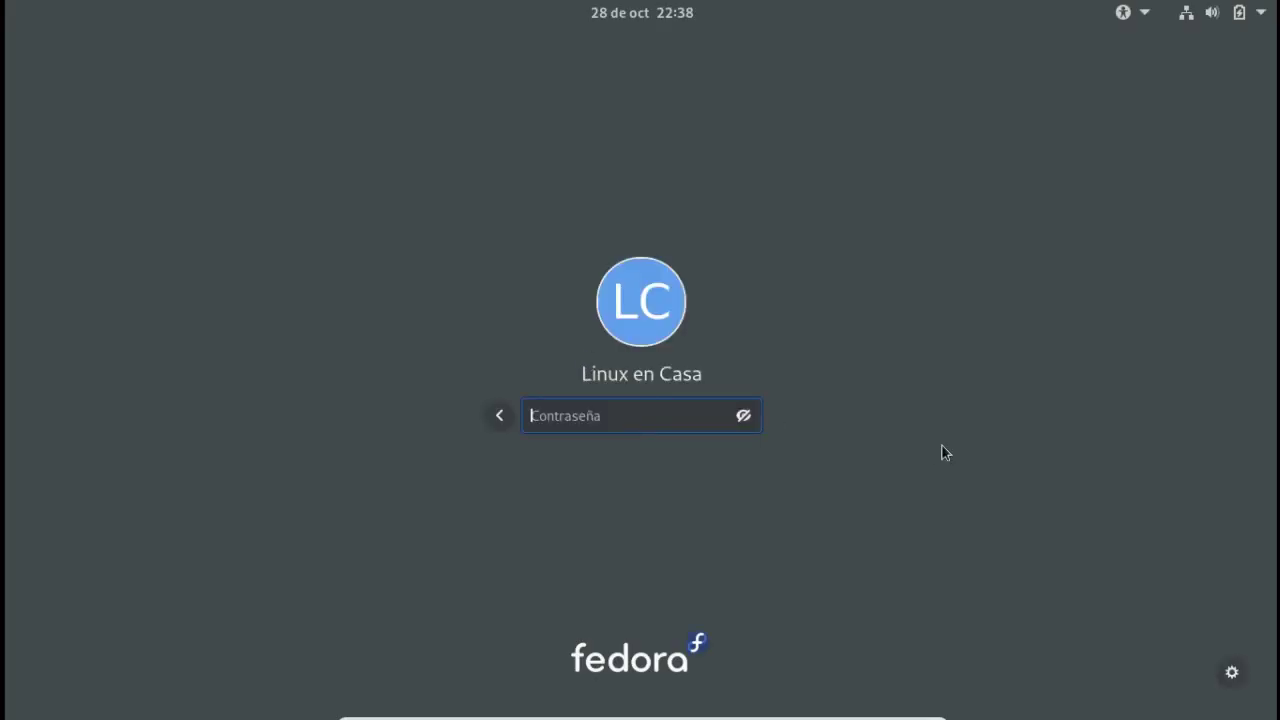
type("•••••••••")
key("Return")
key("Return")
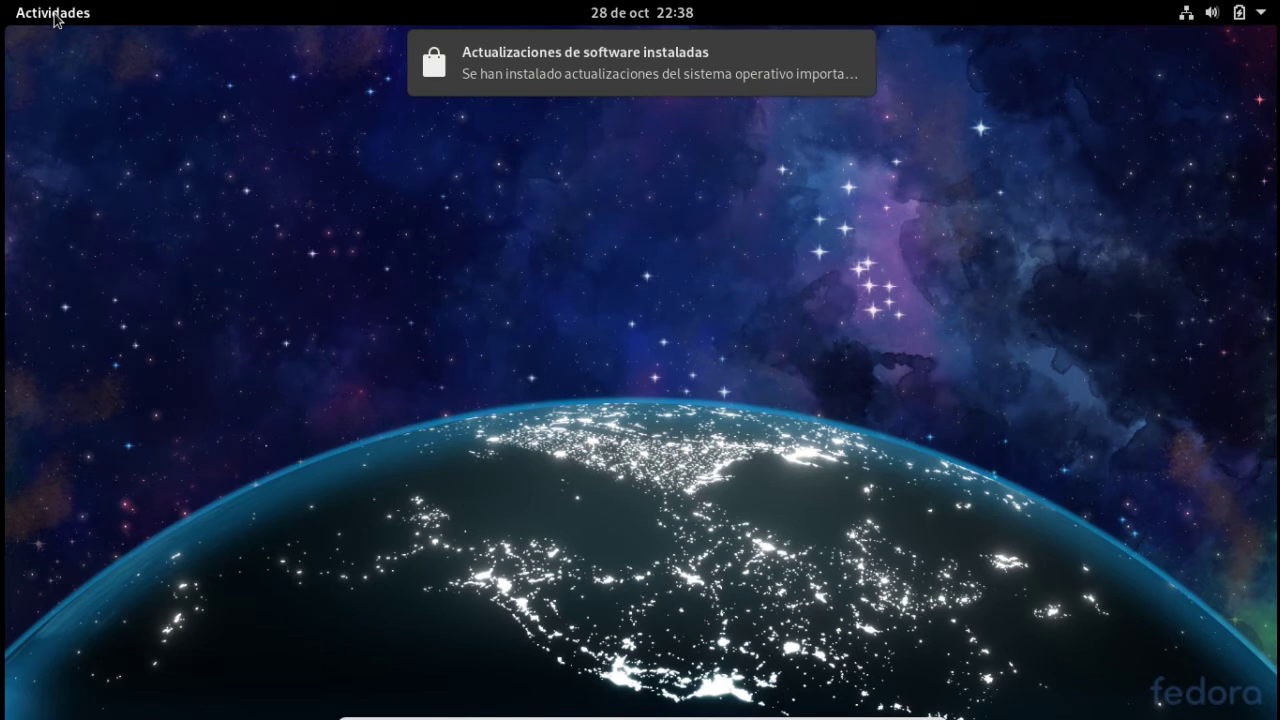
Open the installed updates from the software update notification and review the whole list
mouse_move(576, 62)
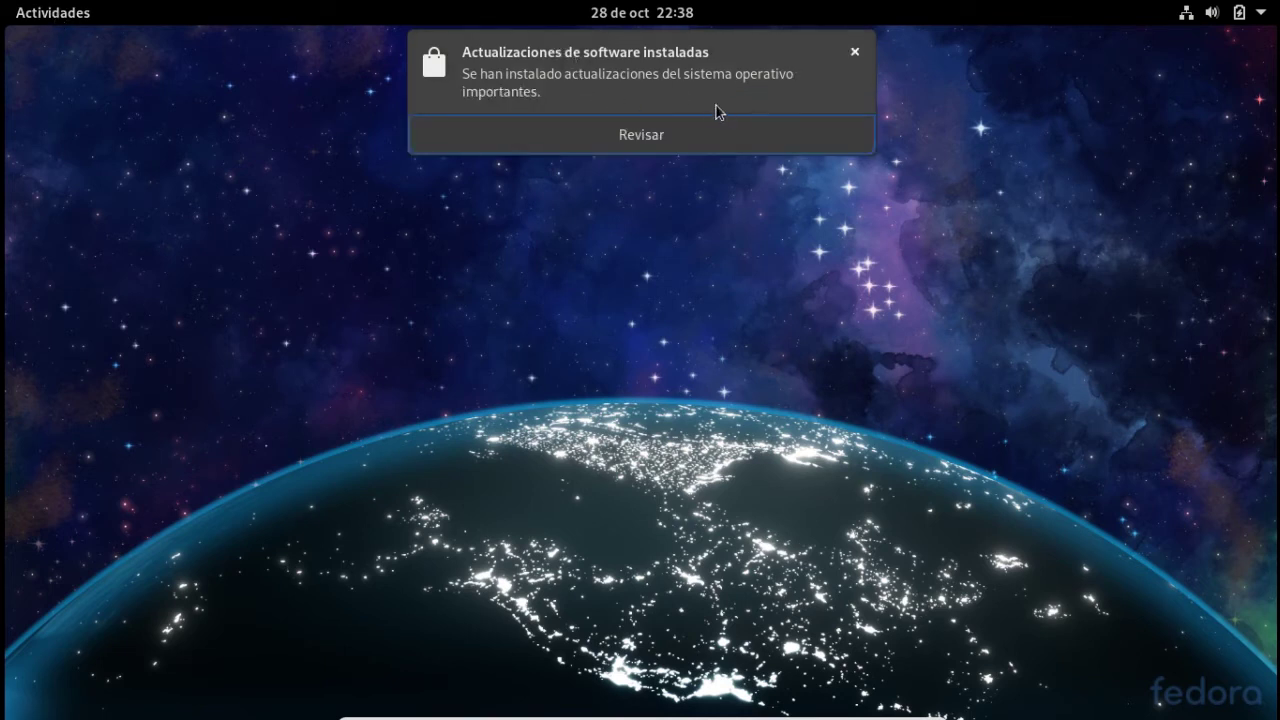
left_click(626, 148)
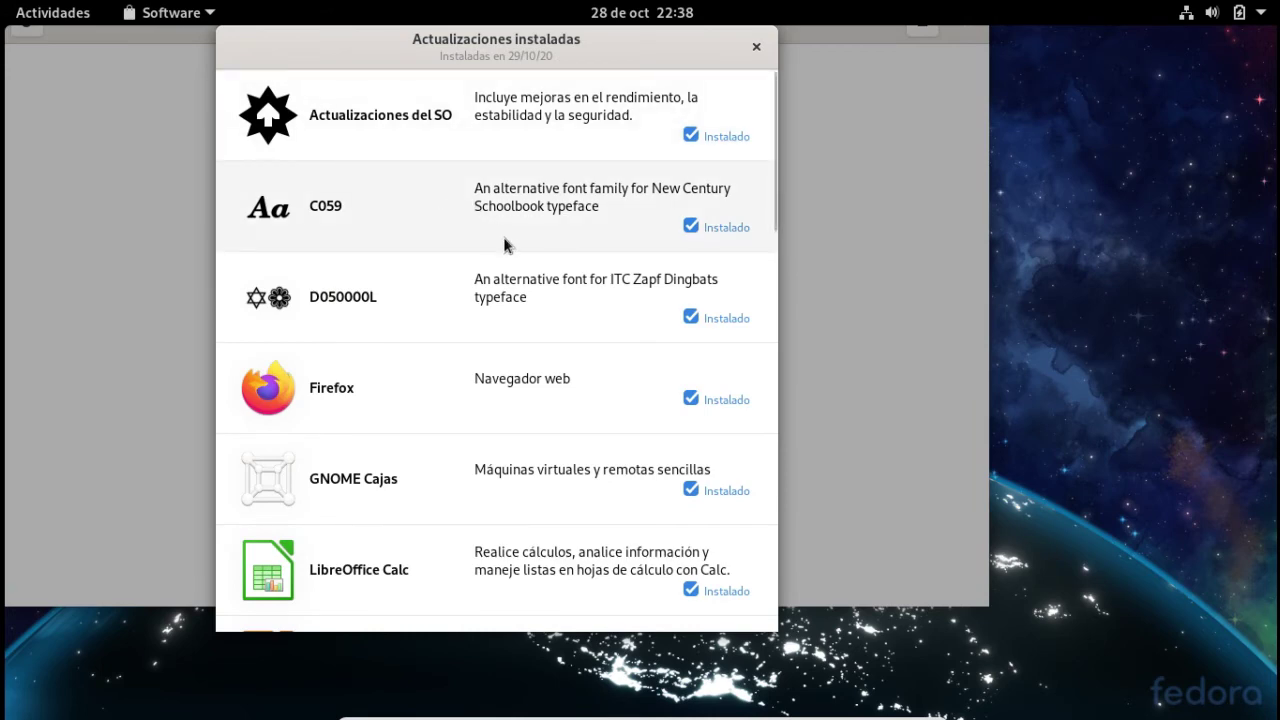
scroll(506, 246, "down", 1)
scroll(563, 315, "down", 2)
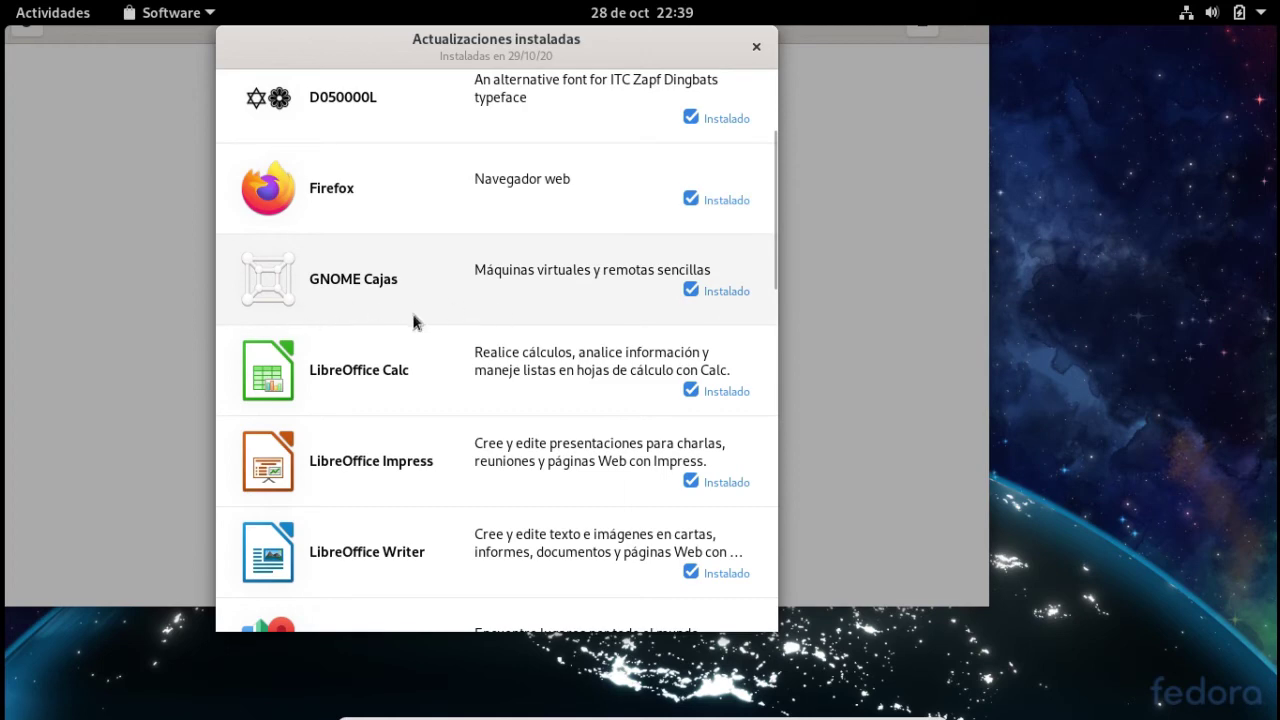
scroll(473, 309, "down", 2)
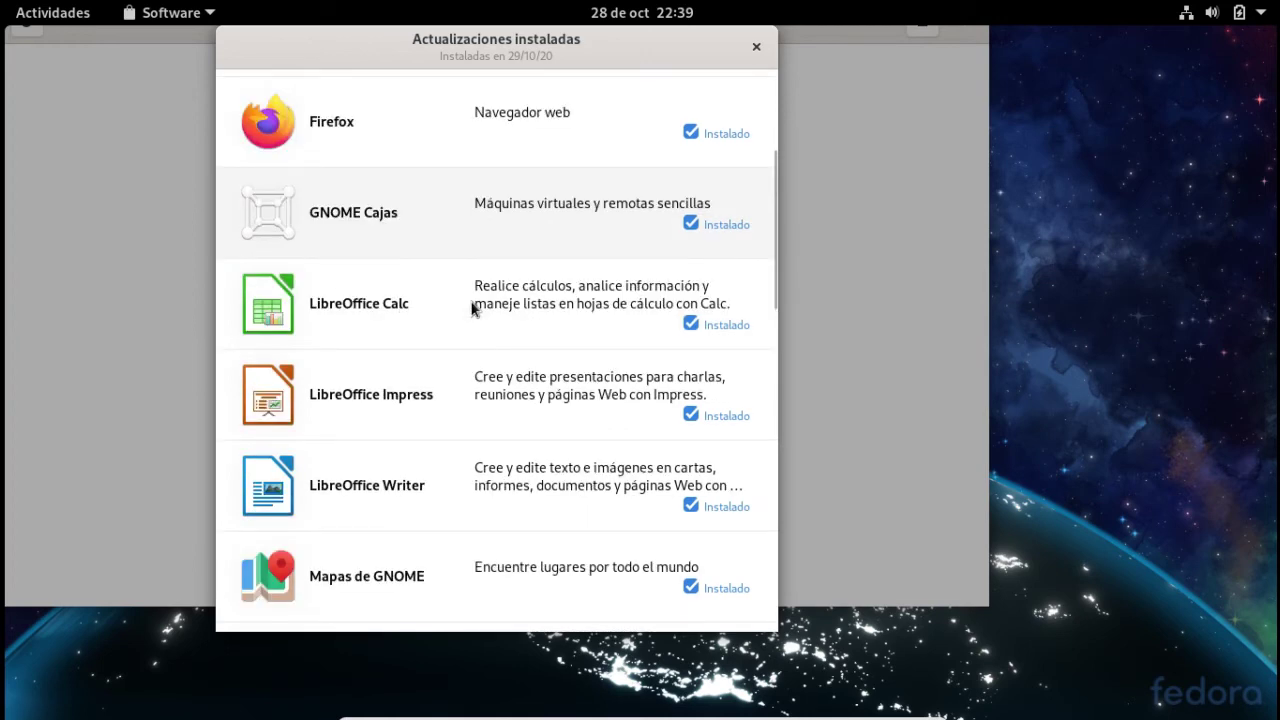
scroll(473, 309, "down", 5)
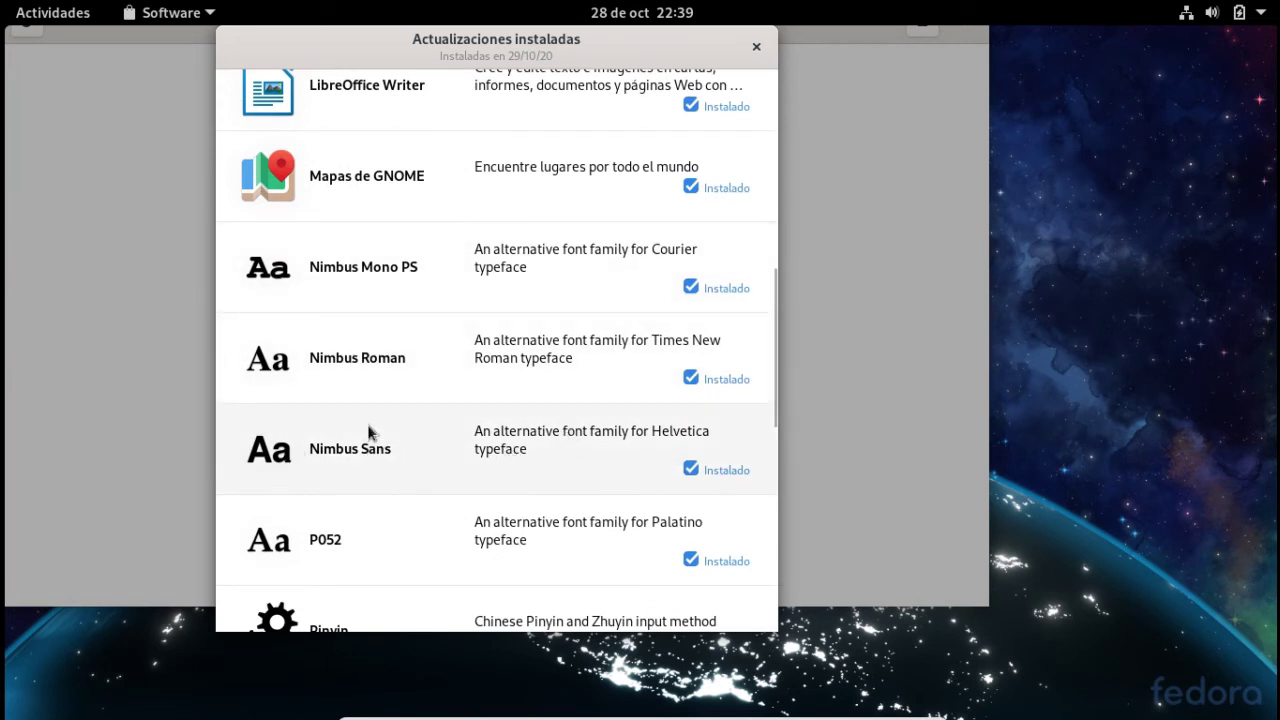
scroll(505, 364, "down", 6)
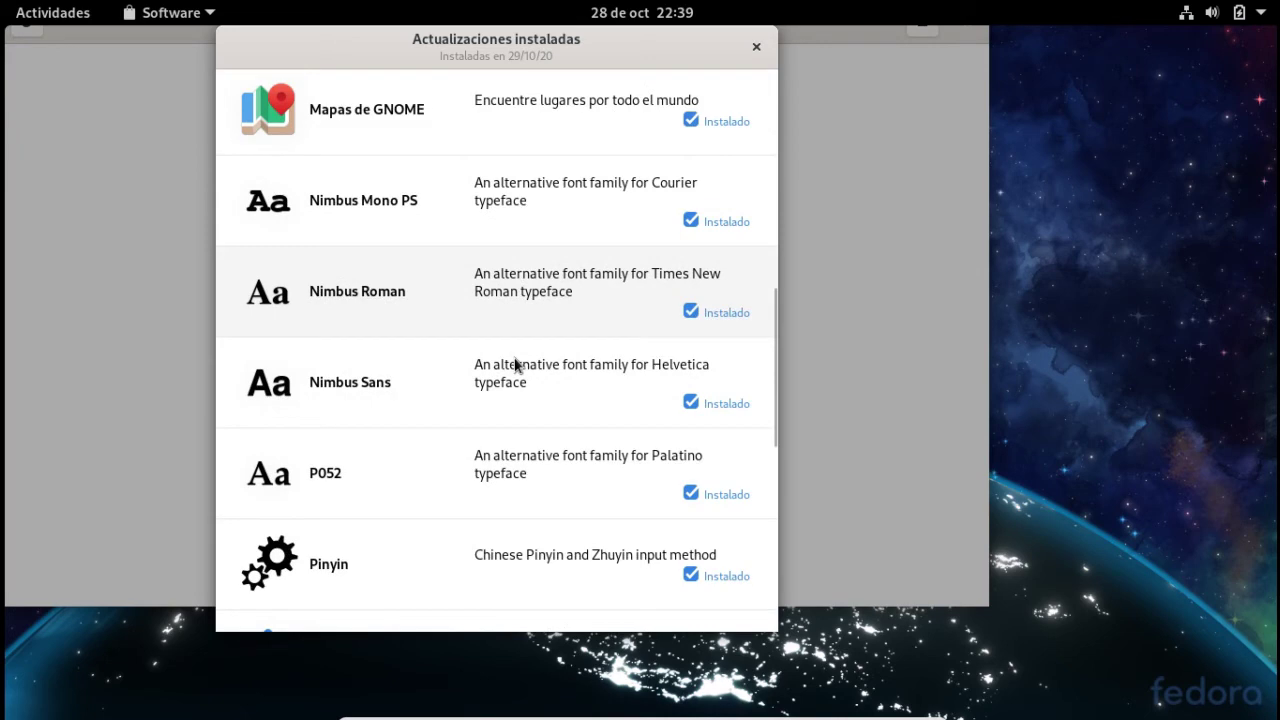
scroll(516, 365, "down", 4)
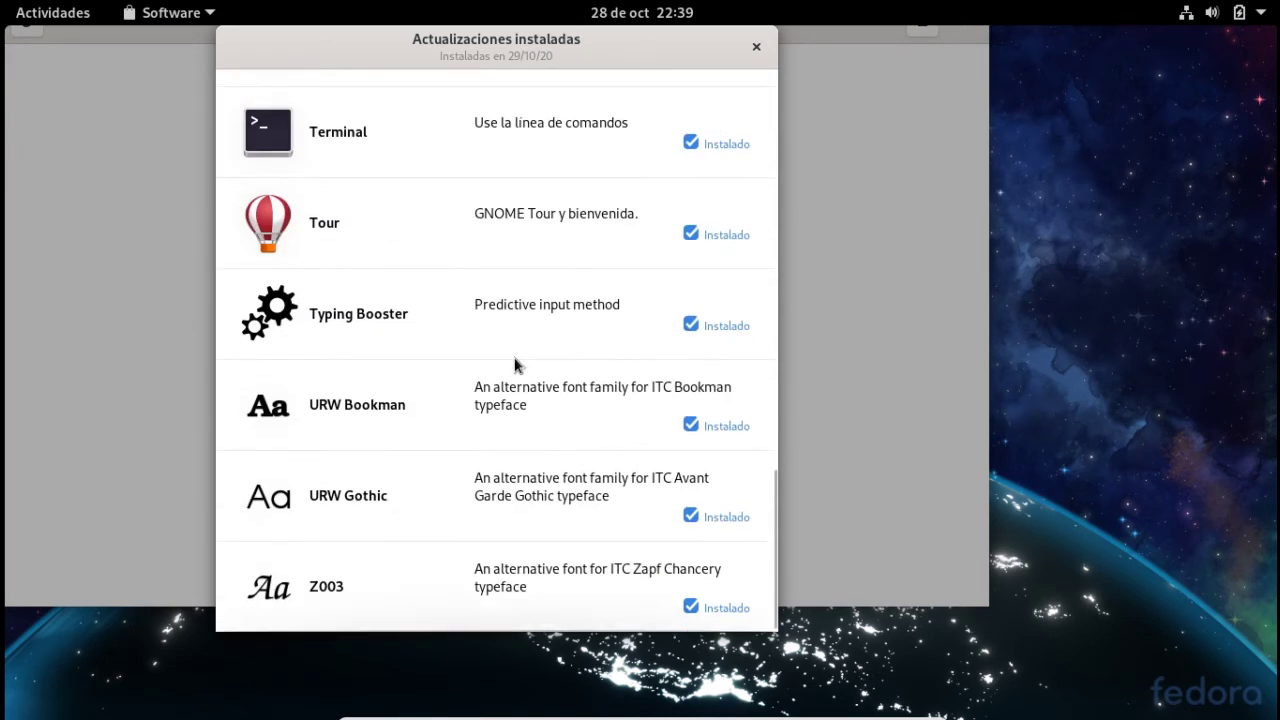
Close the list of installed updates and move the Software window fully into view on the desktop
left_click(756, 48)
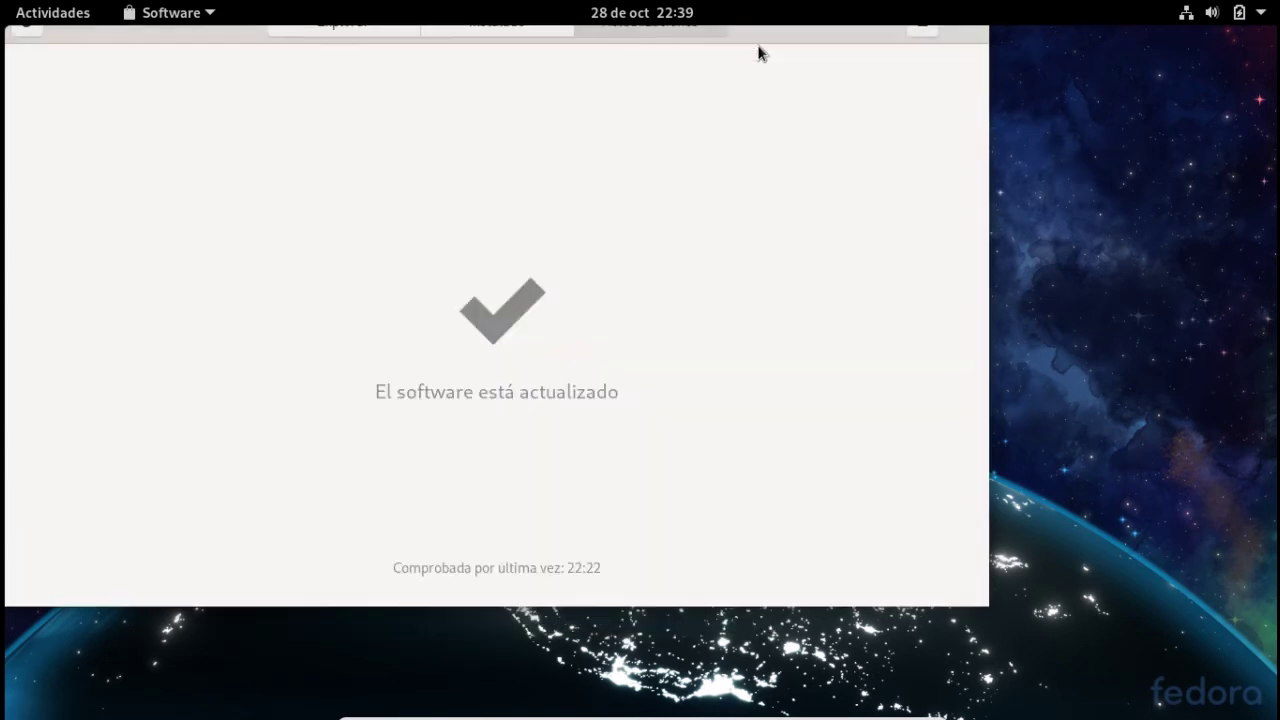
left_click_drag(163, 34, 214, 112)
left_click_drag(193, 54, 338, 110)
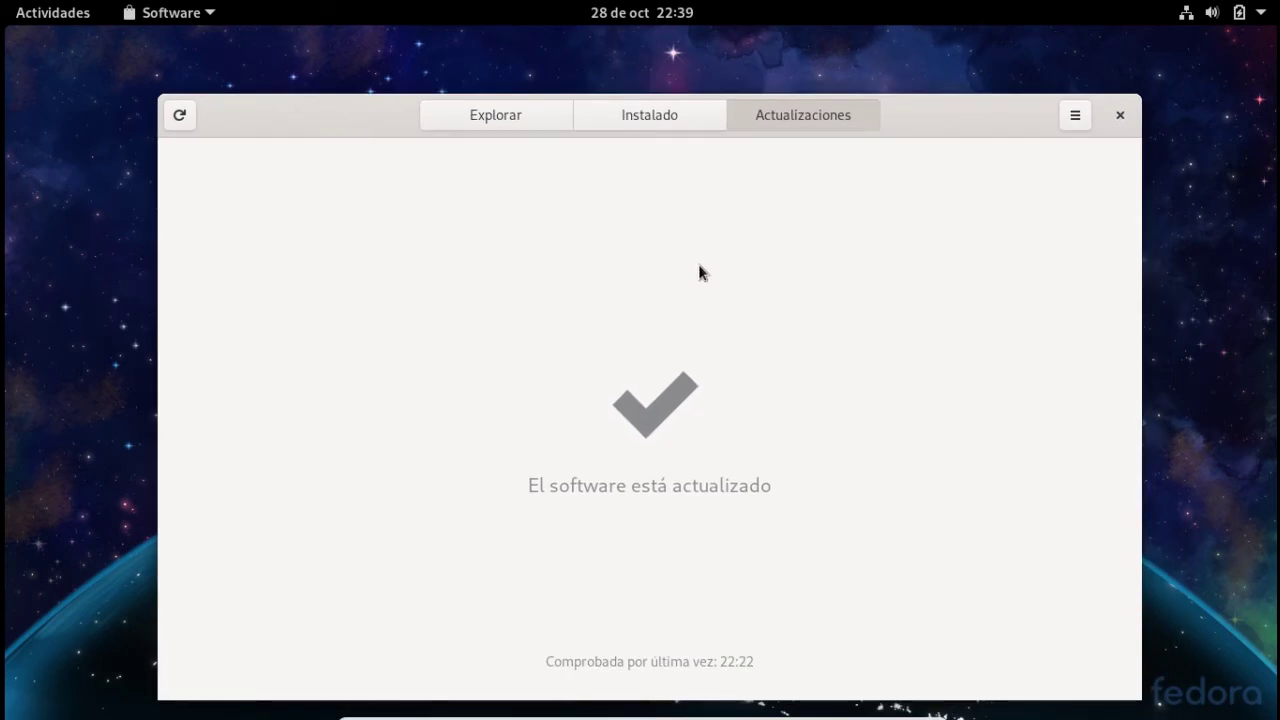
Search the software catalogue for gparted and install the GParted partition editor
left_click(494, 116)
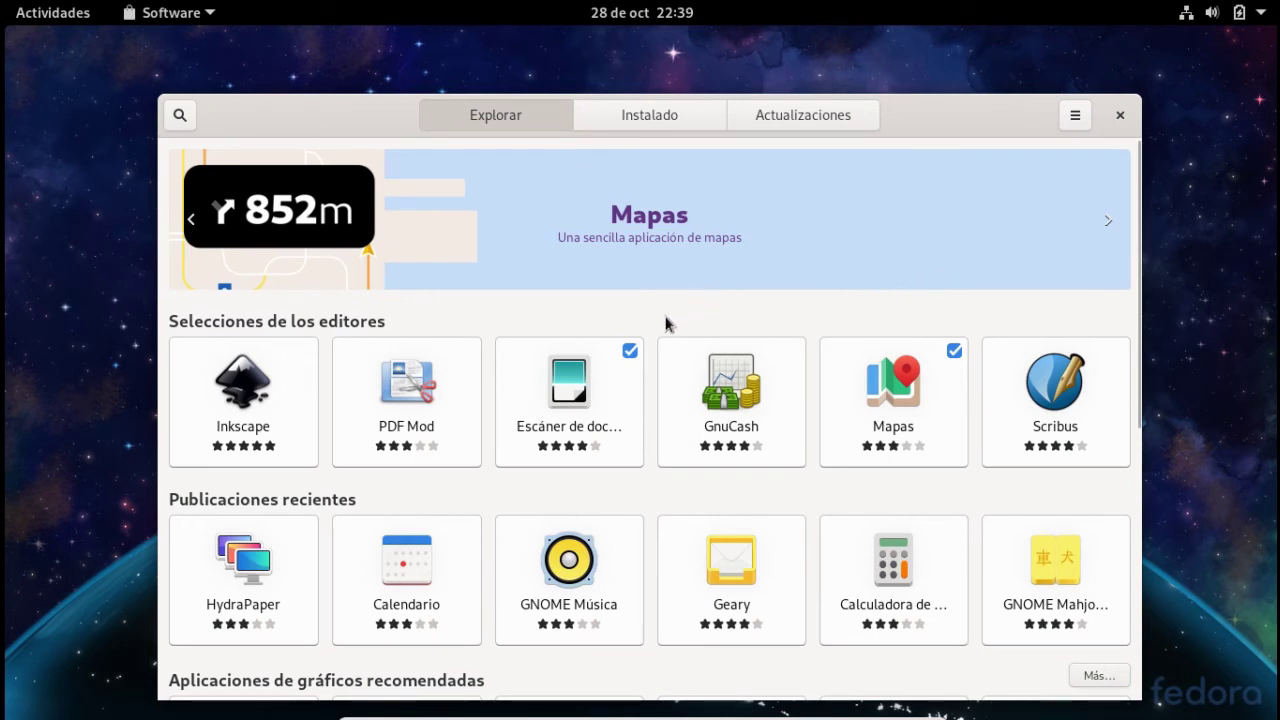
left_click(179, 116)
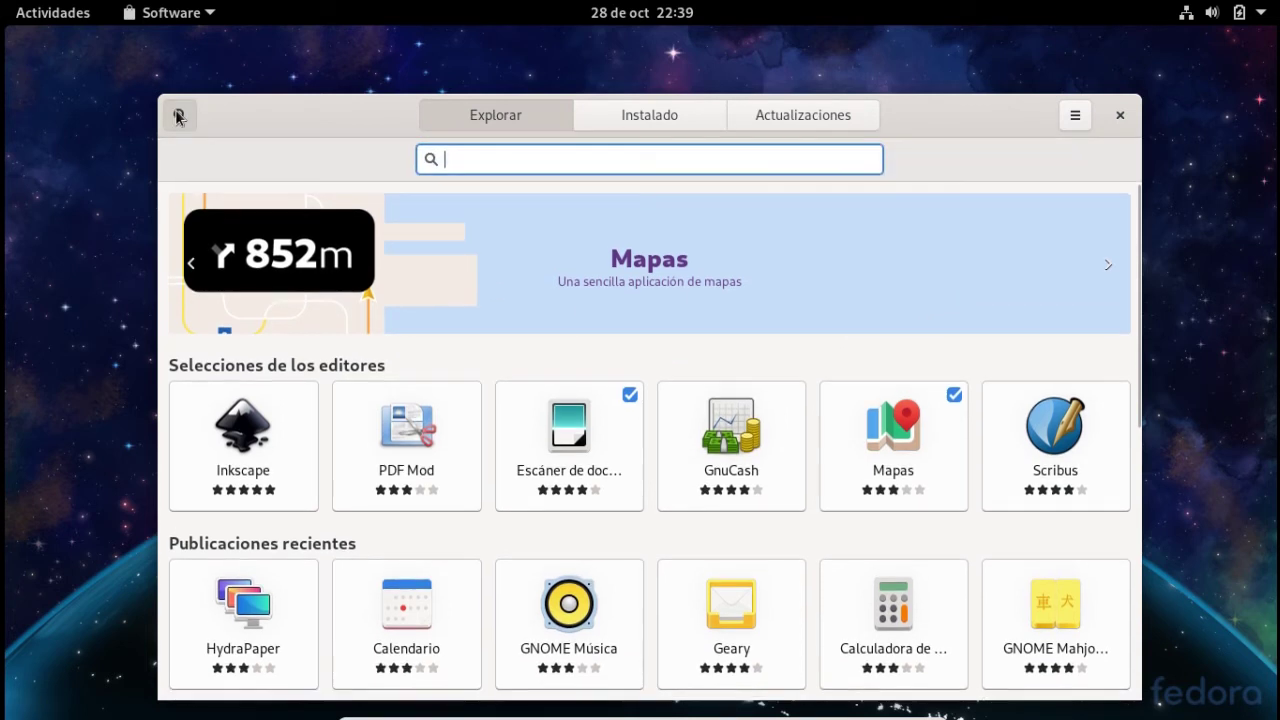
type("gparted")
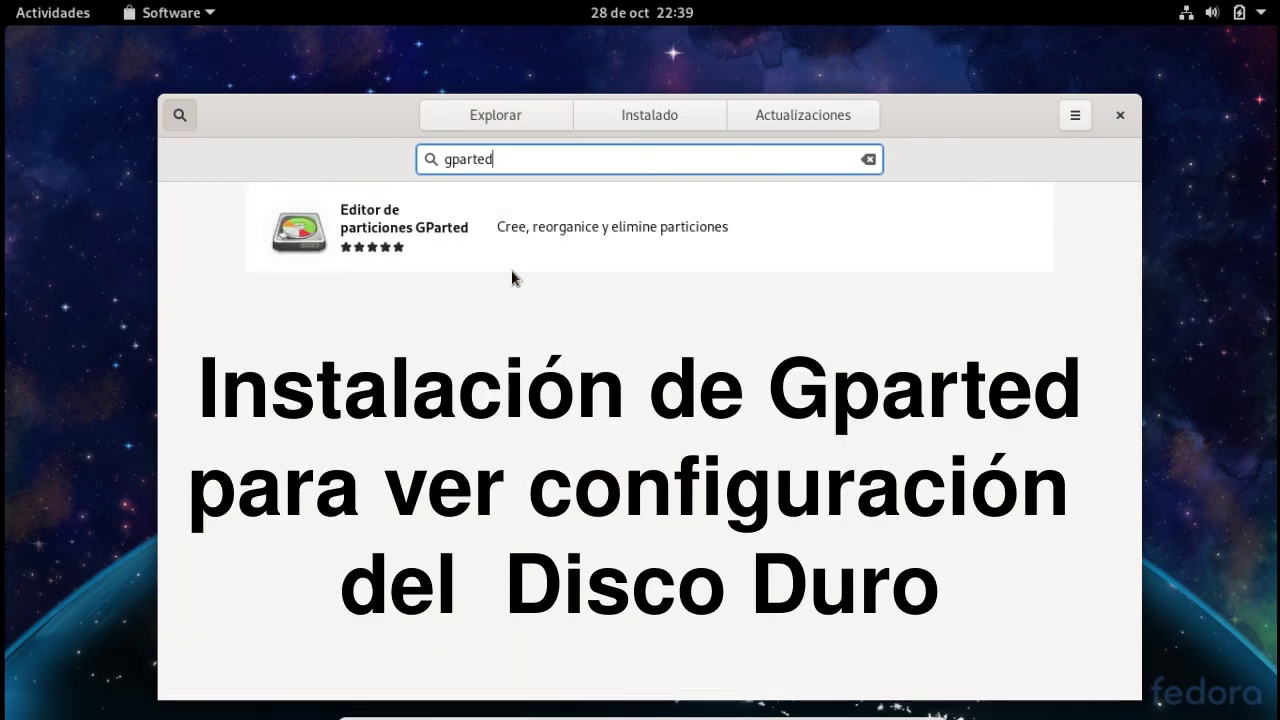
left_click(402, 240)
left_click(320, 258)
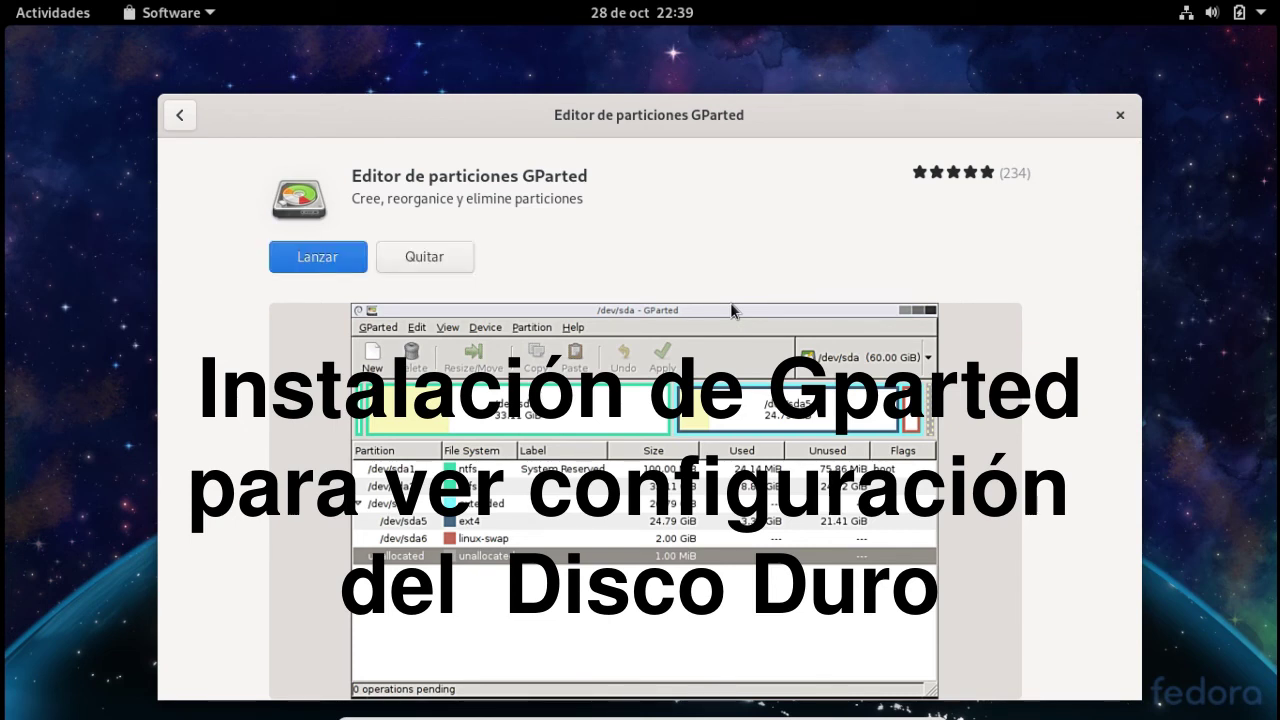
Launch GParted, authenticate with the account password, and maximize its window
left_click(289, 255)
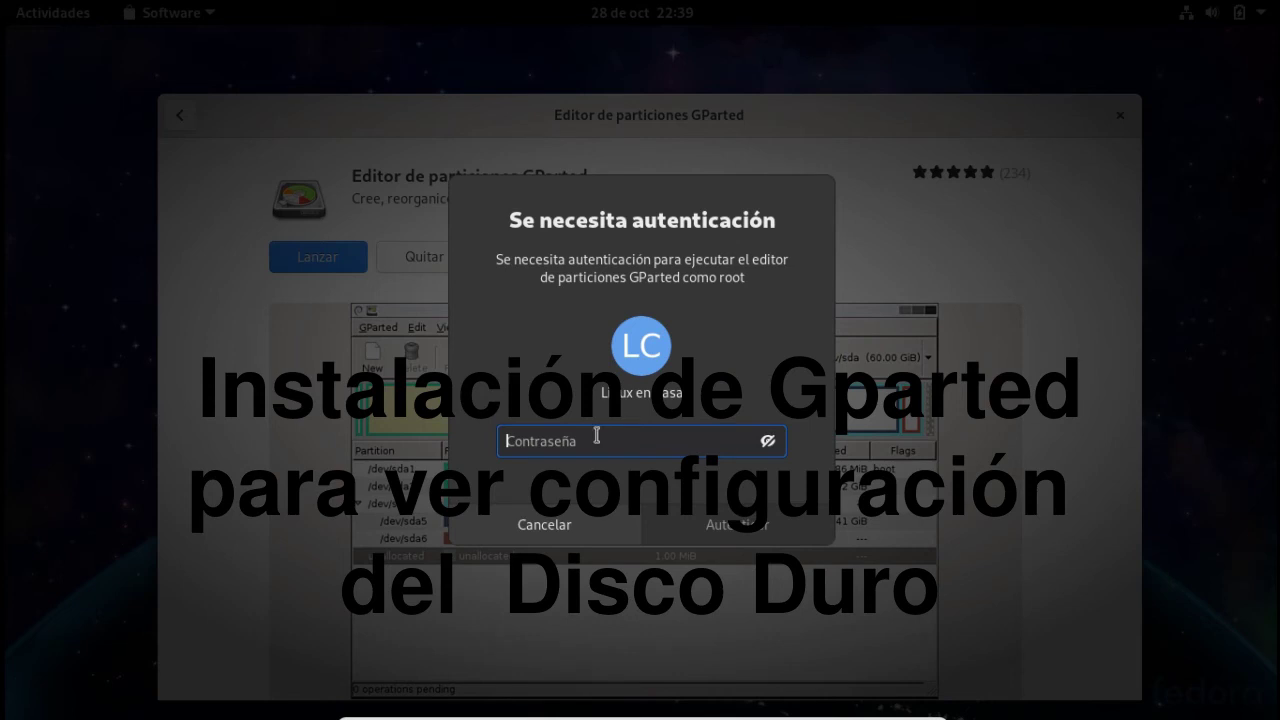
type("•••••••••")
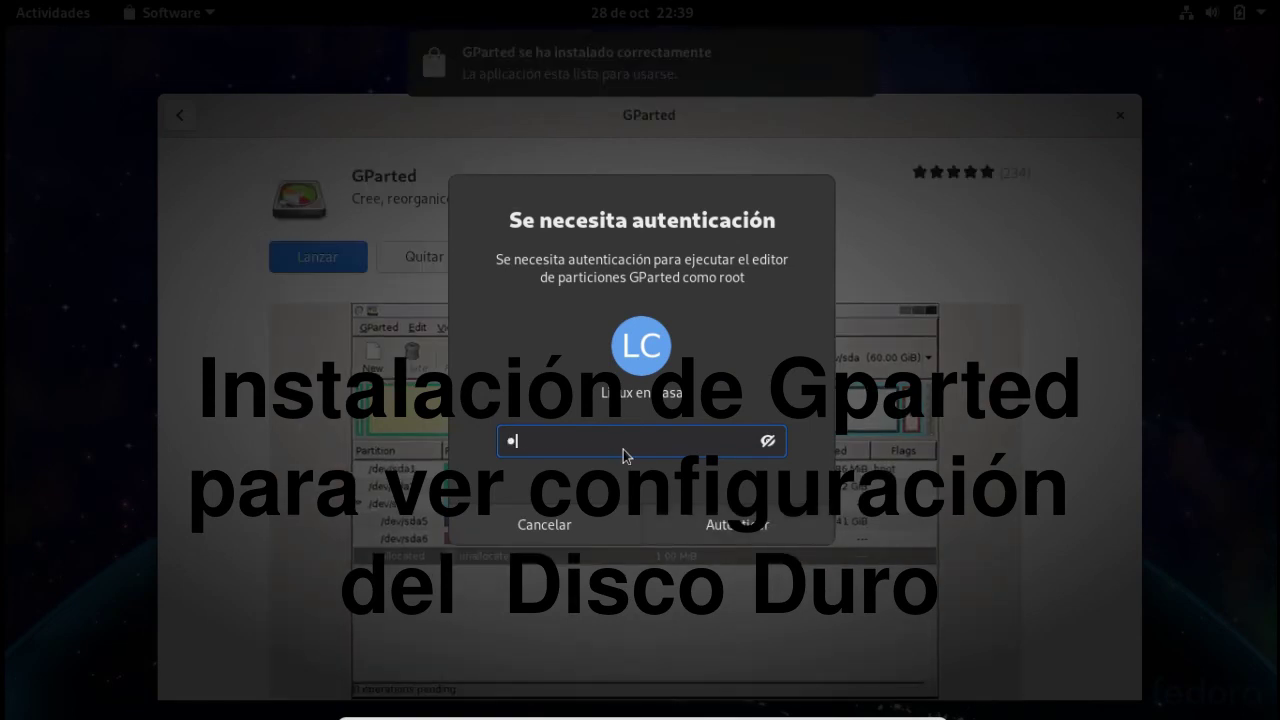
key("Return")
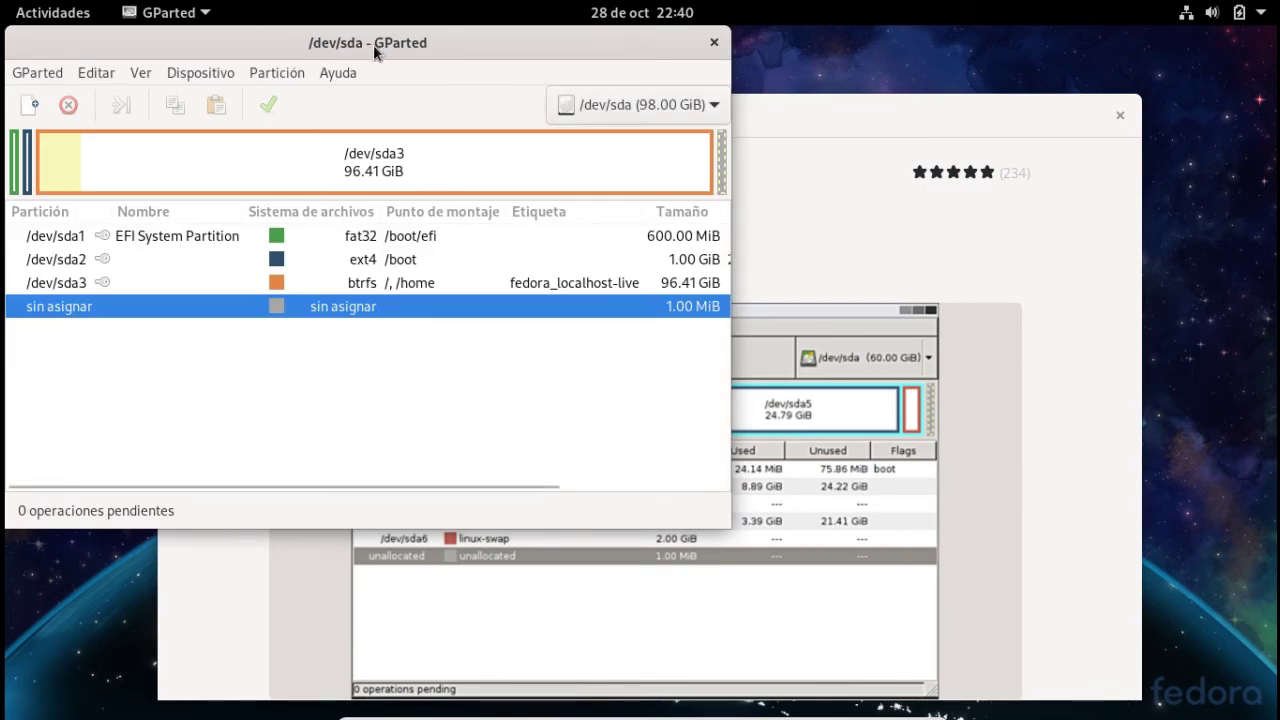
left_click_drag(373, 44, 604, 67)
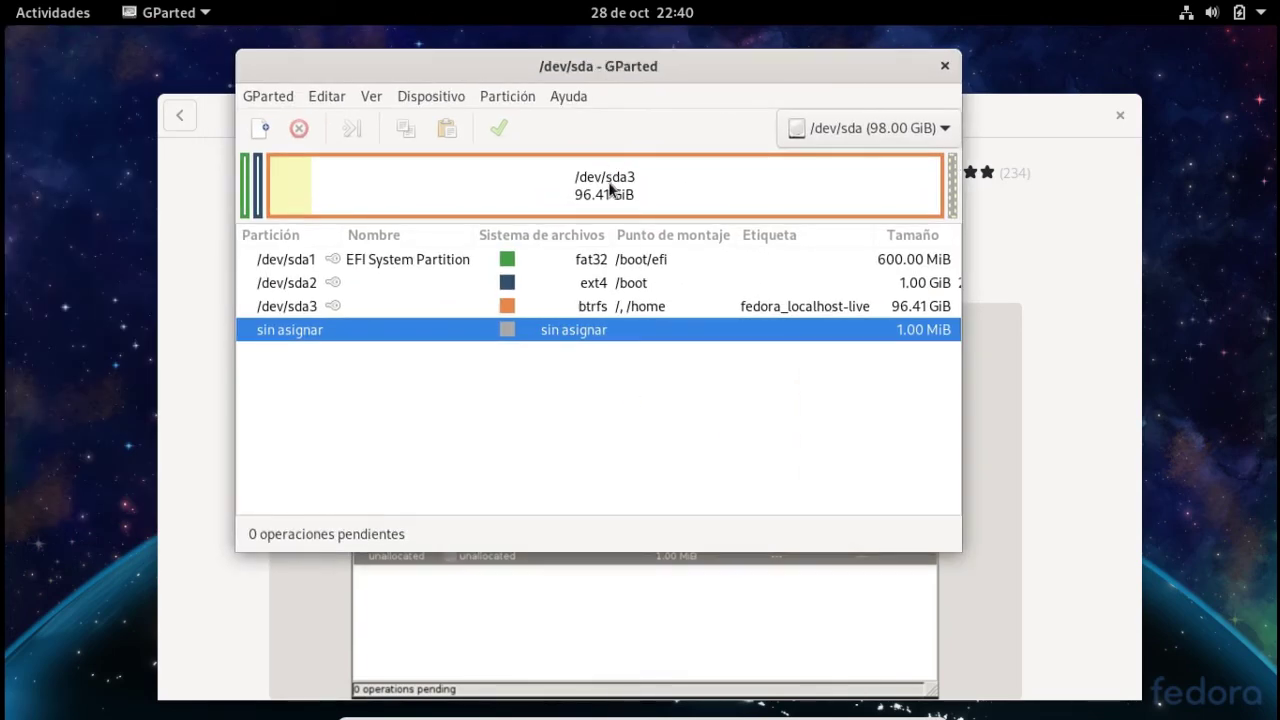
double_click(654, 66)
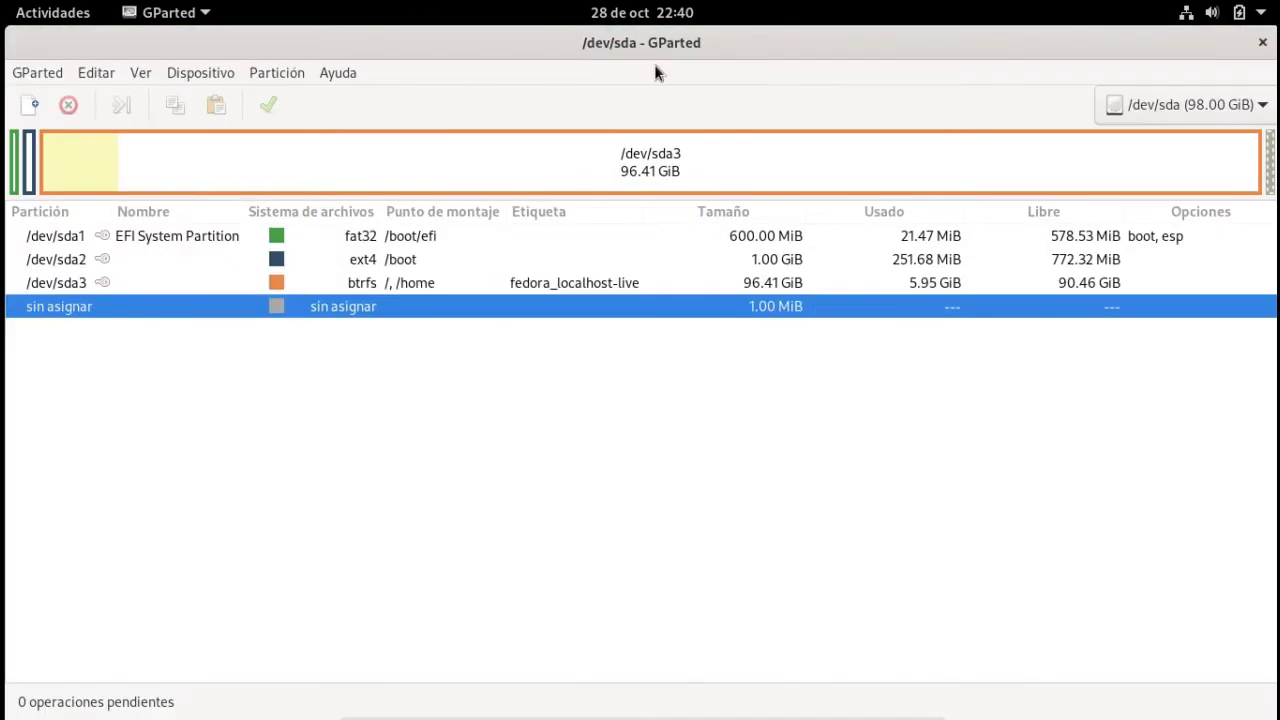
Show the device information for the /dev/sda disk in GParted
left_click(200, 72)
mouse_move(128, 72)
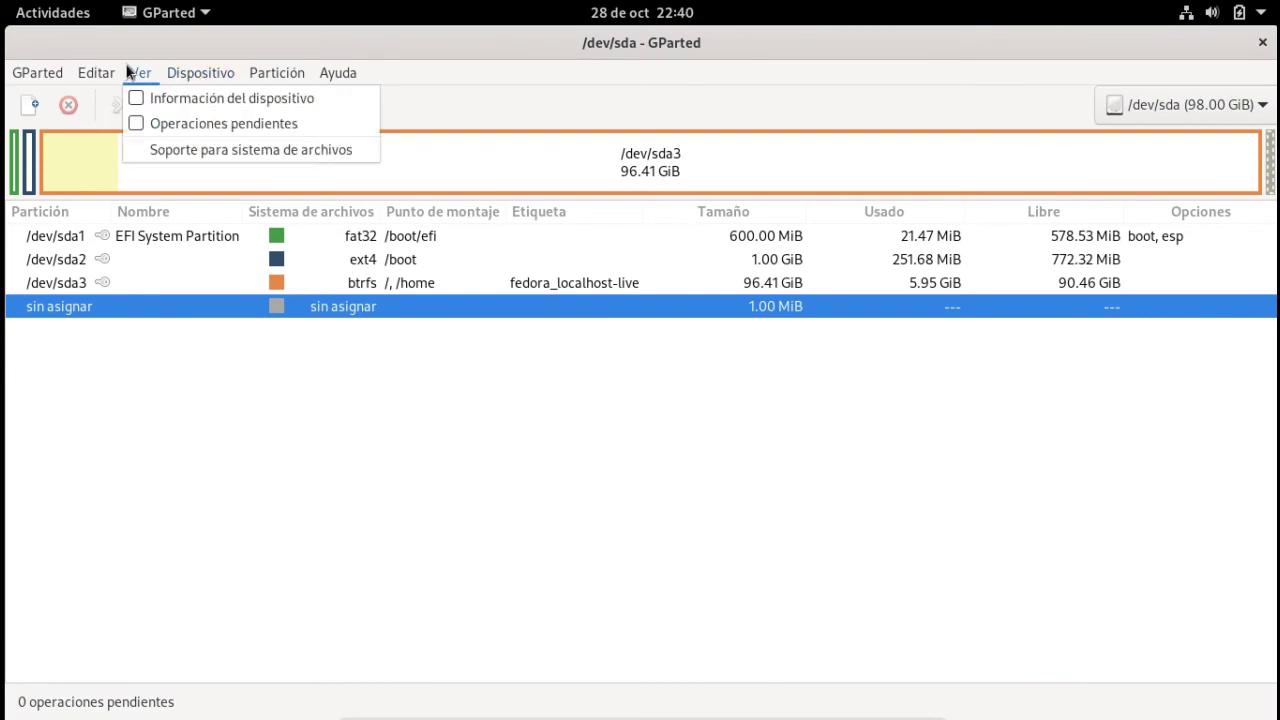
left_click(134, 93)
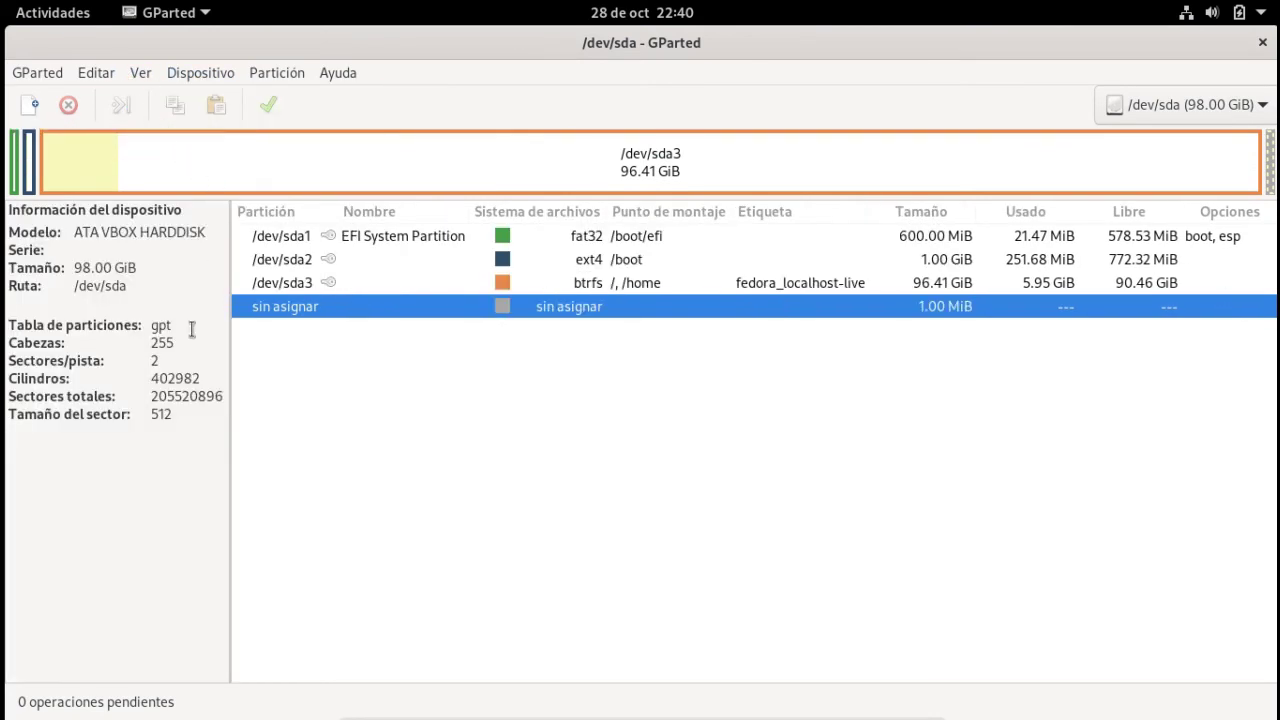
left_click(89, 160)
Examine the file system, mount point and size of partitions /dev/sda1, /dev/sda2 and /dev/sda3
left_click(266, 238)
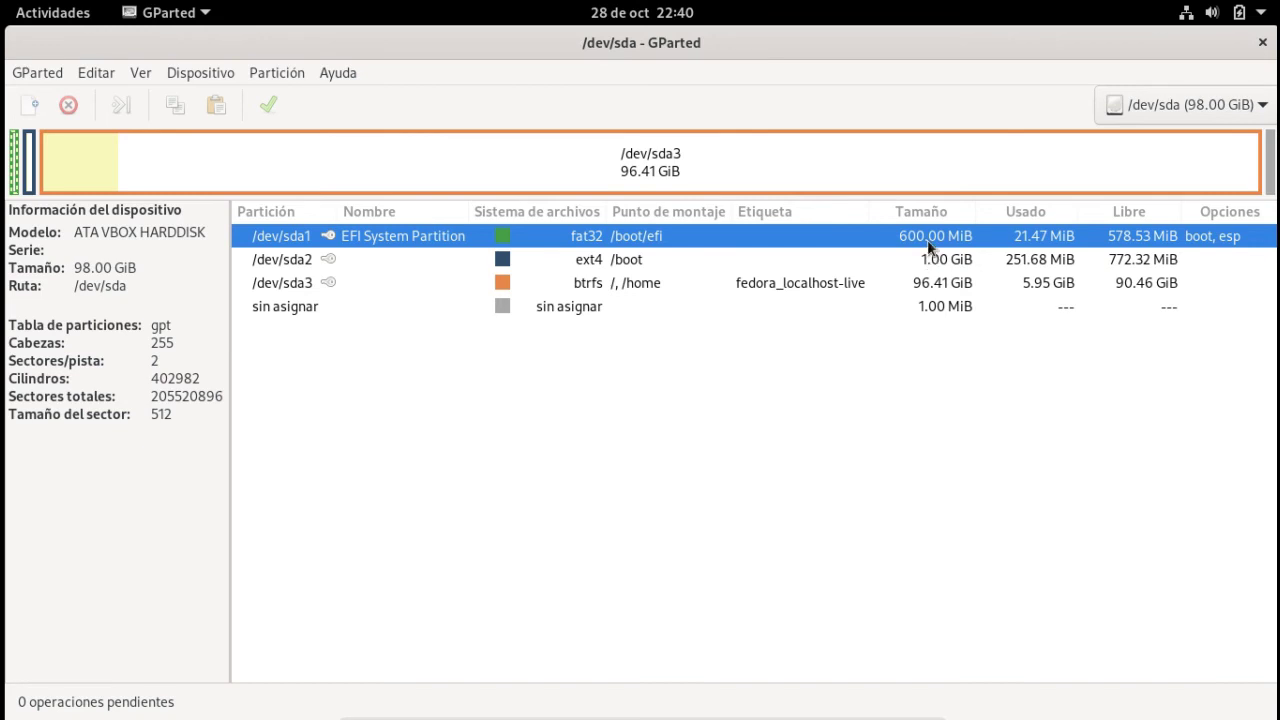
left_click(370, 259)
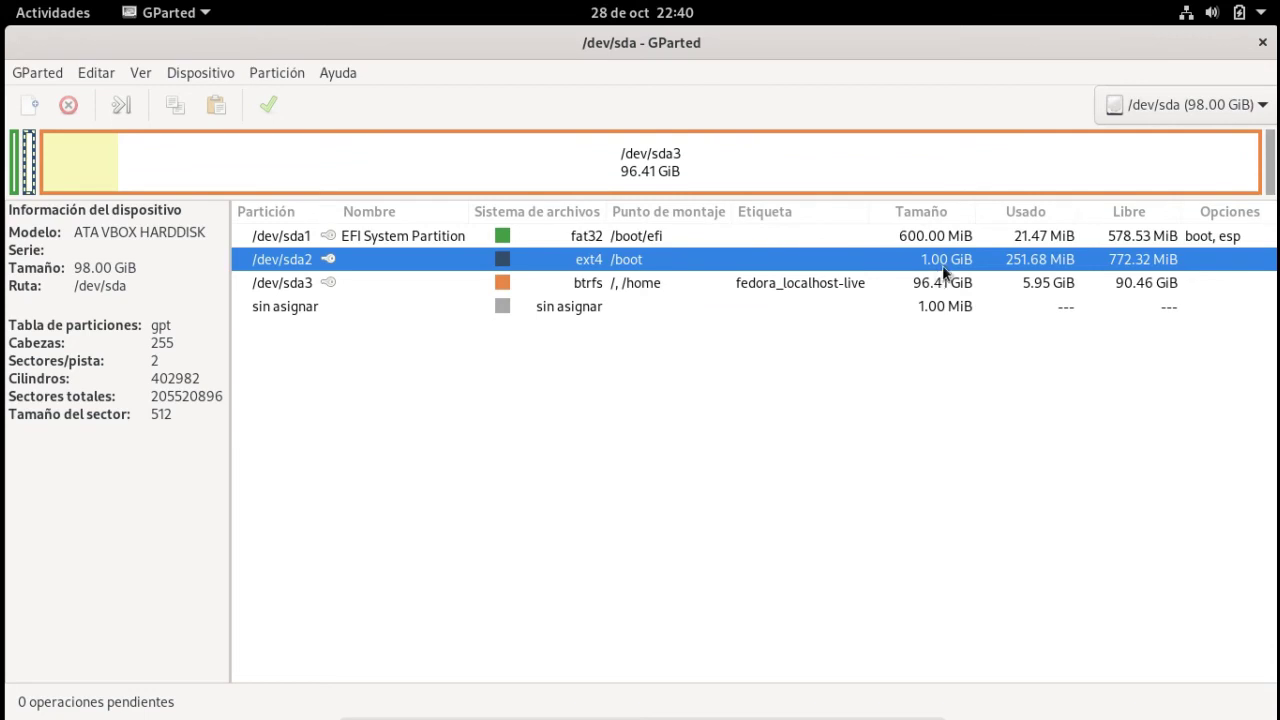
left_click(682, 285)
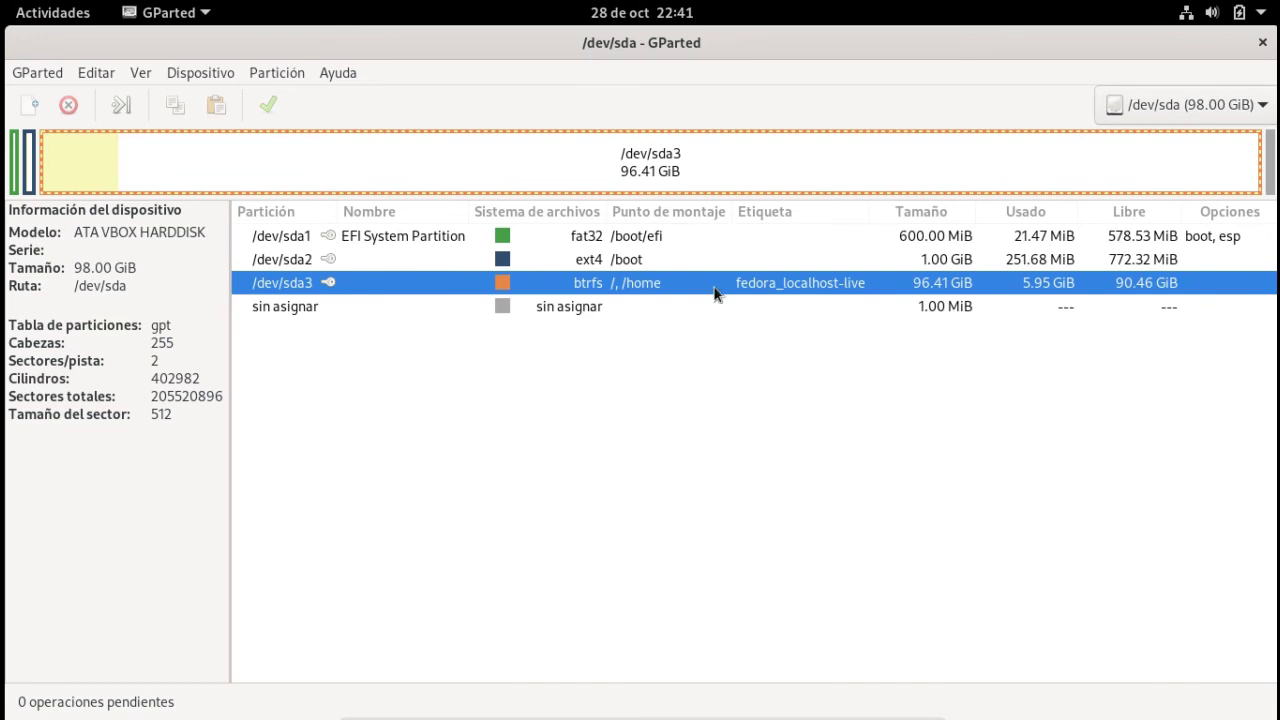
Switch to Terminal by searching for it in the activities overview, and maximize its window
left_click(52, 16)
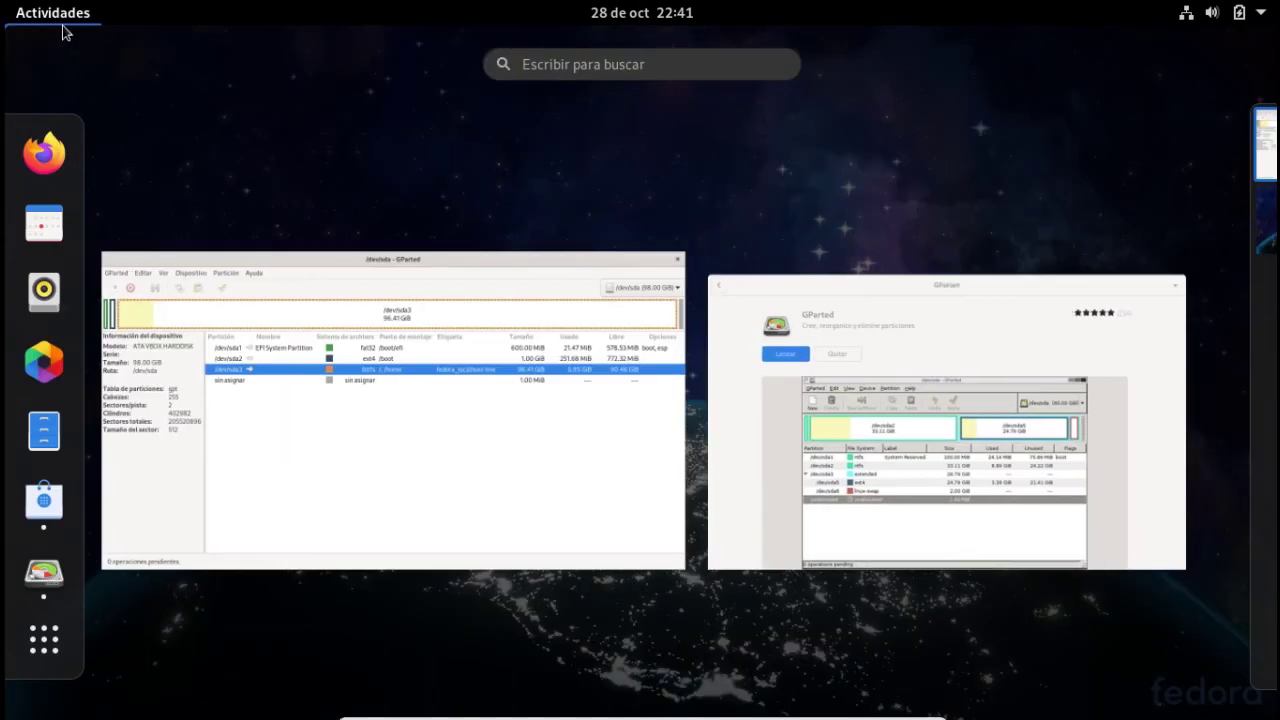
left_click(638, 63)
type("termin")
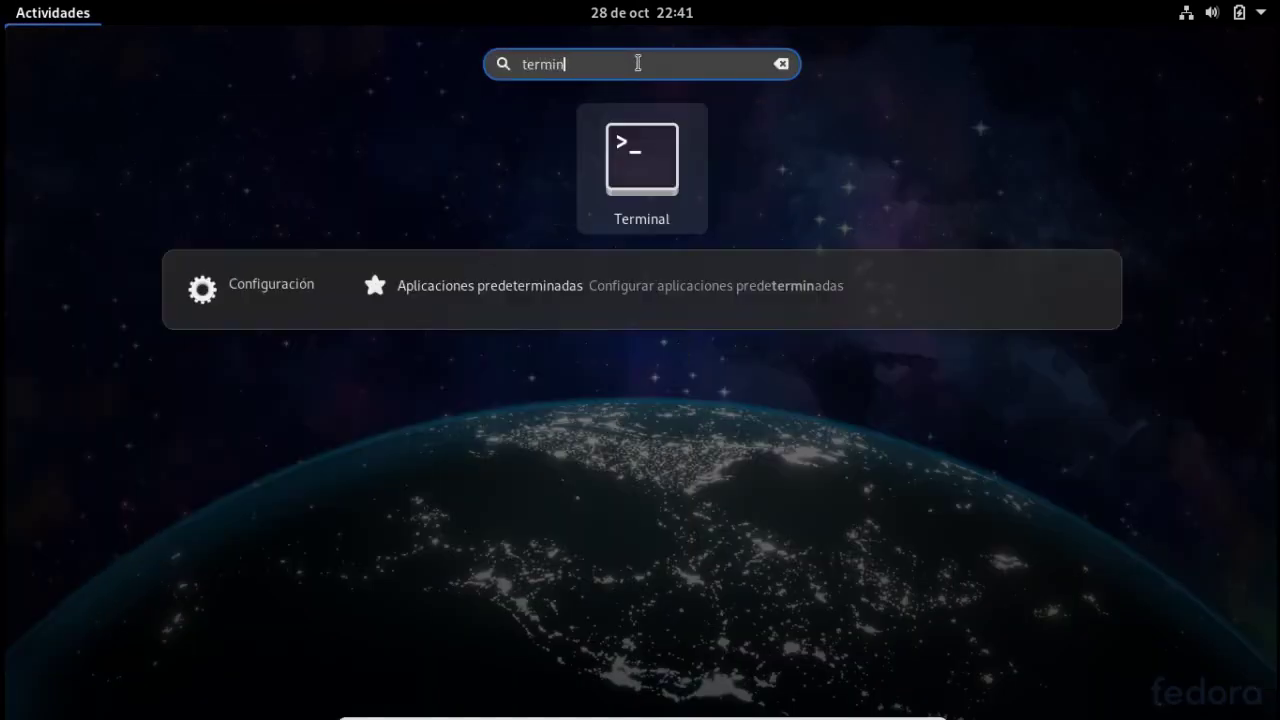
key("Return")
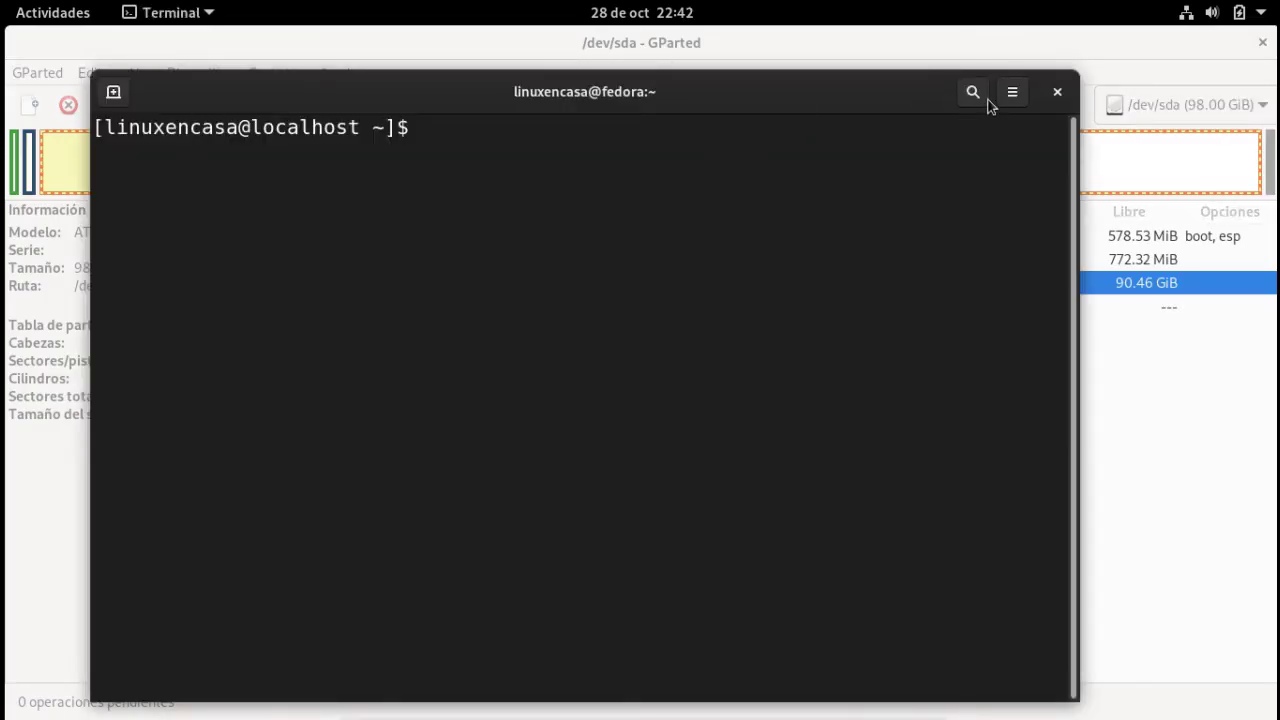
double_click(914, 100)
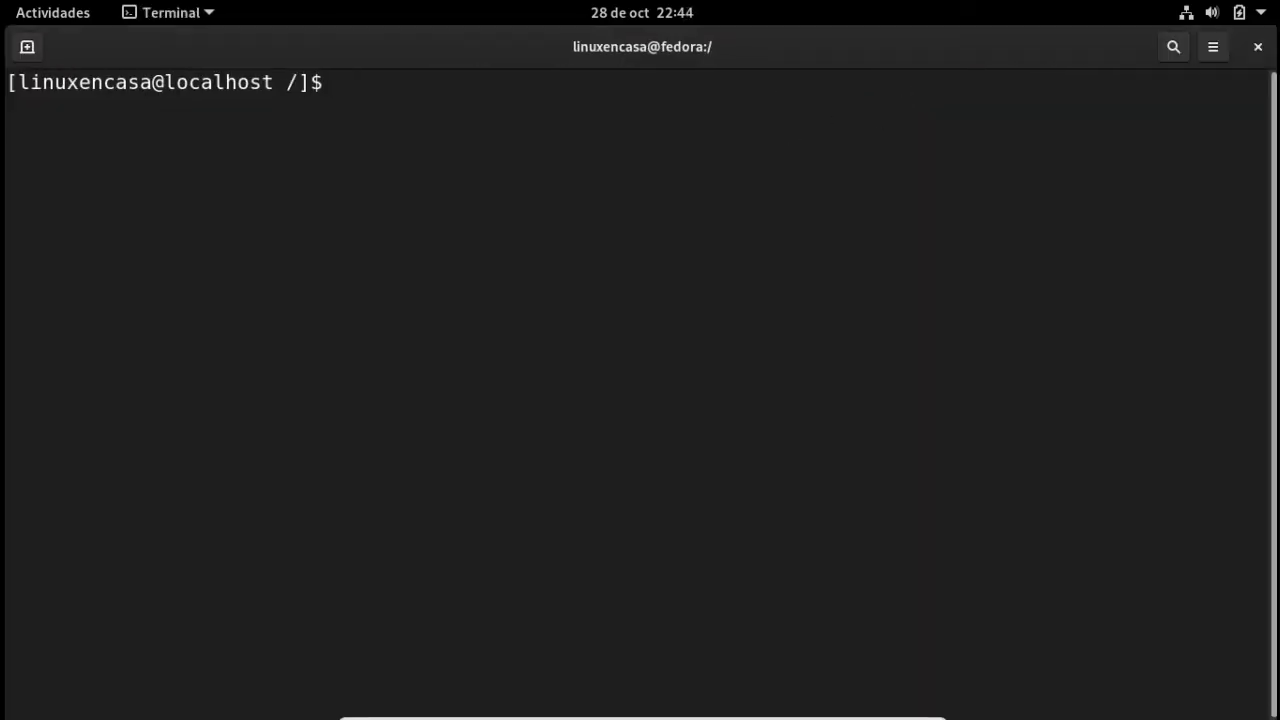
type("hto")
key("BackSpace")
key("BackSpace")
key("BackSpace")
type("neof")
key("BackSpace")
key("BackSpace")
key("BackSpace")
key("BackSpace")
Install the neofetch and htop packages with sudo dnf, entering the account password and accepting the transaction
type("sudo dn")
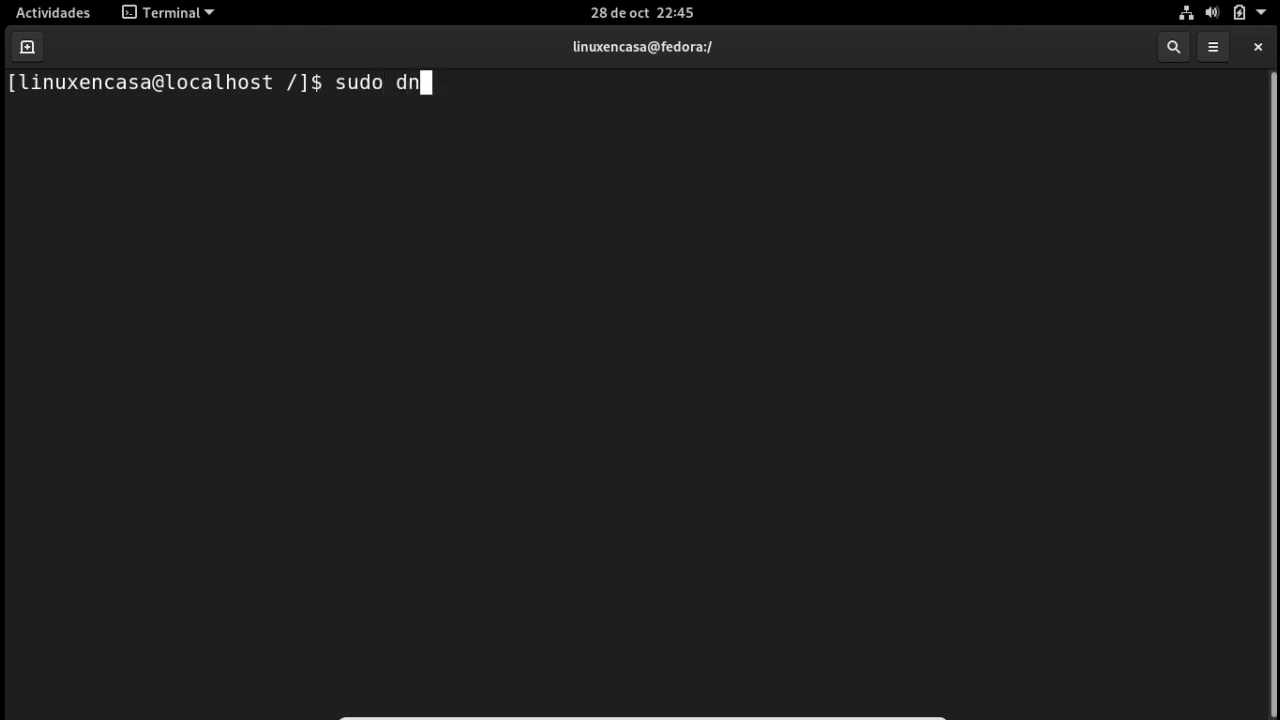
type("f install neof")
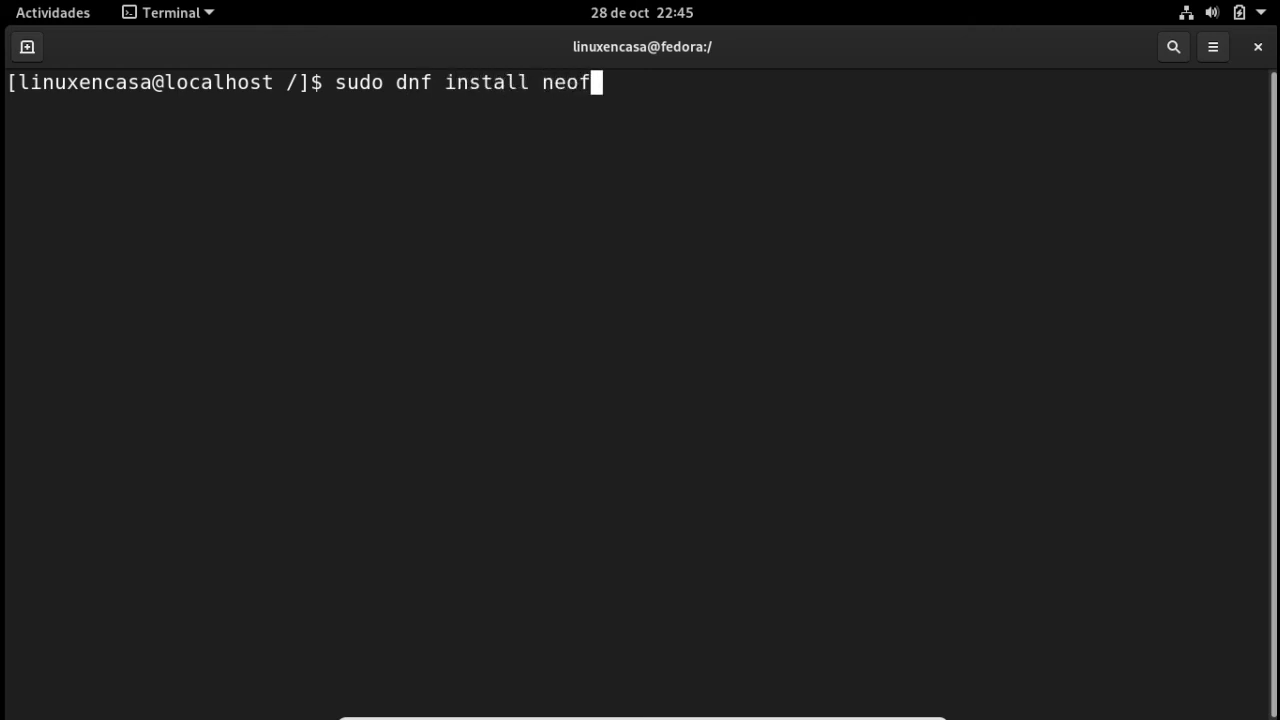
type("etch htop")
key("Return")
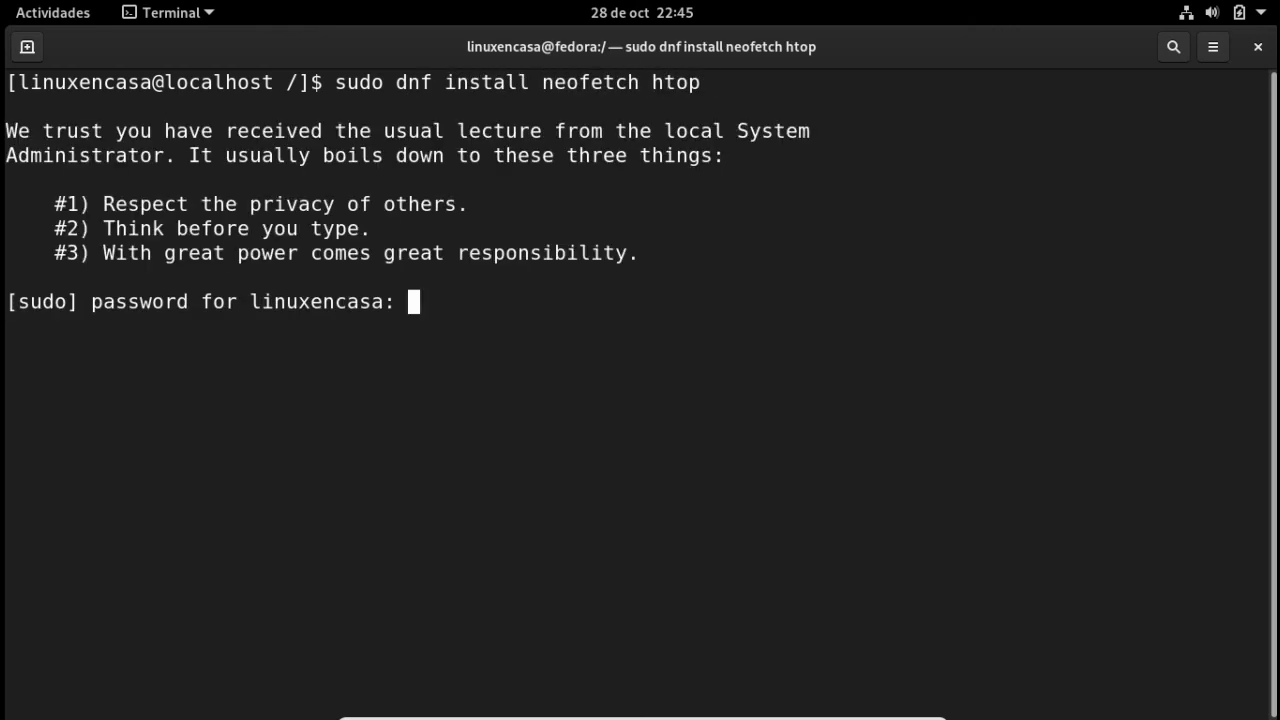
key("Return")
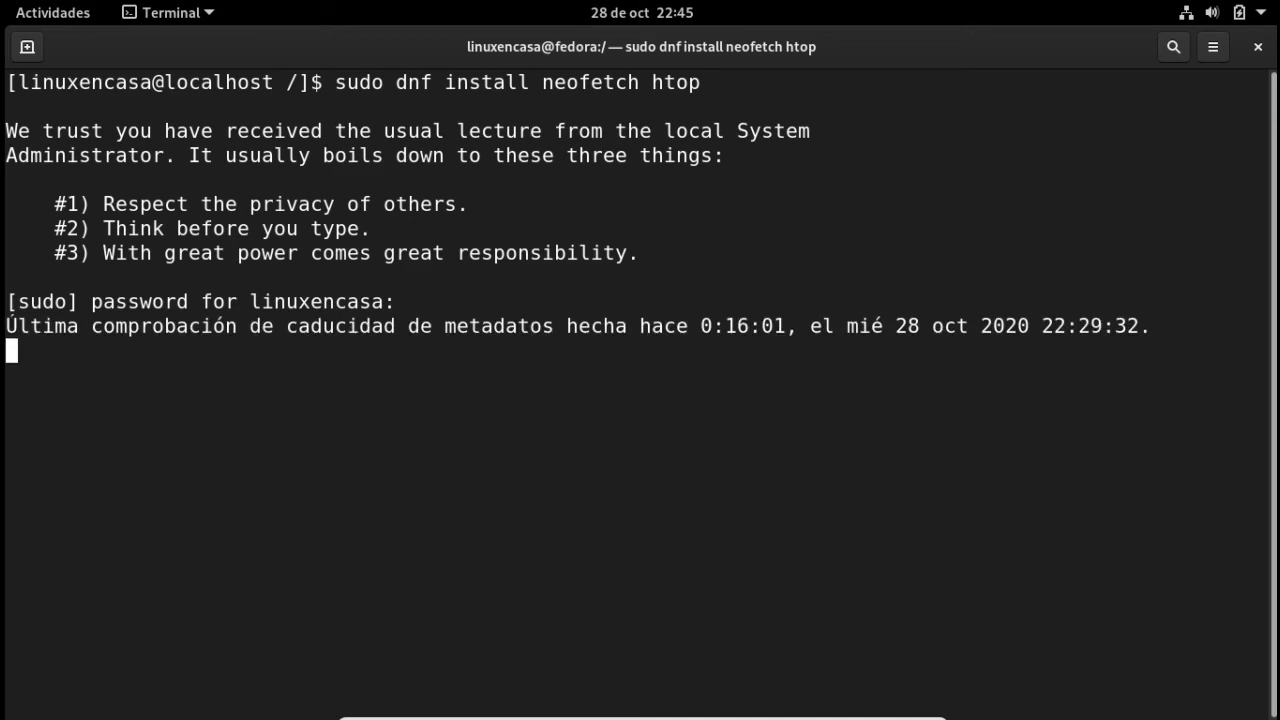
type("s")
key("Return")
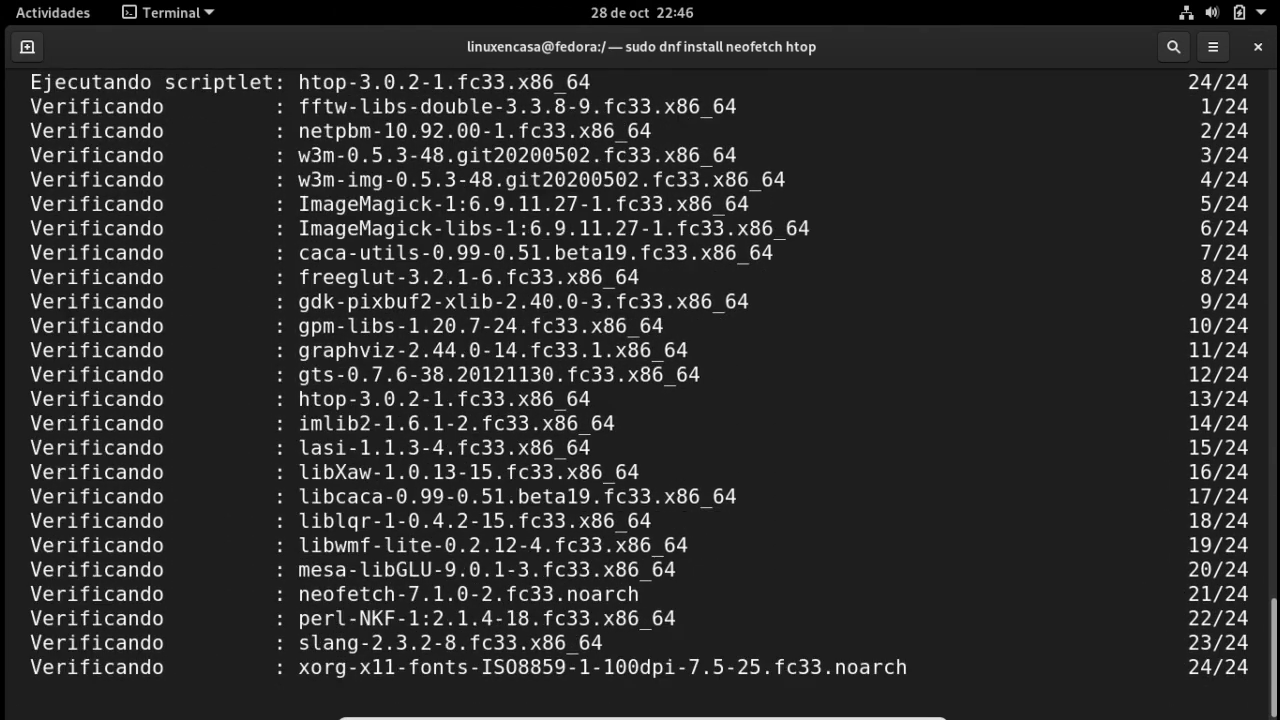
Clear the terminal and display the system summary with neofetch
type("clear")
key("Return")
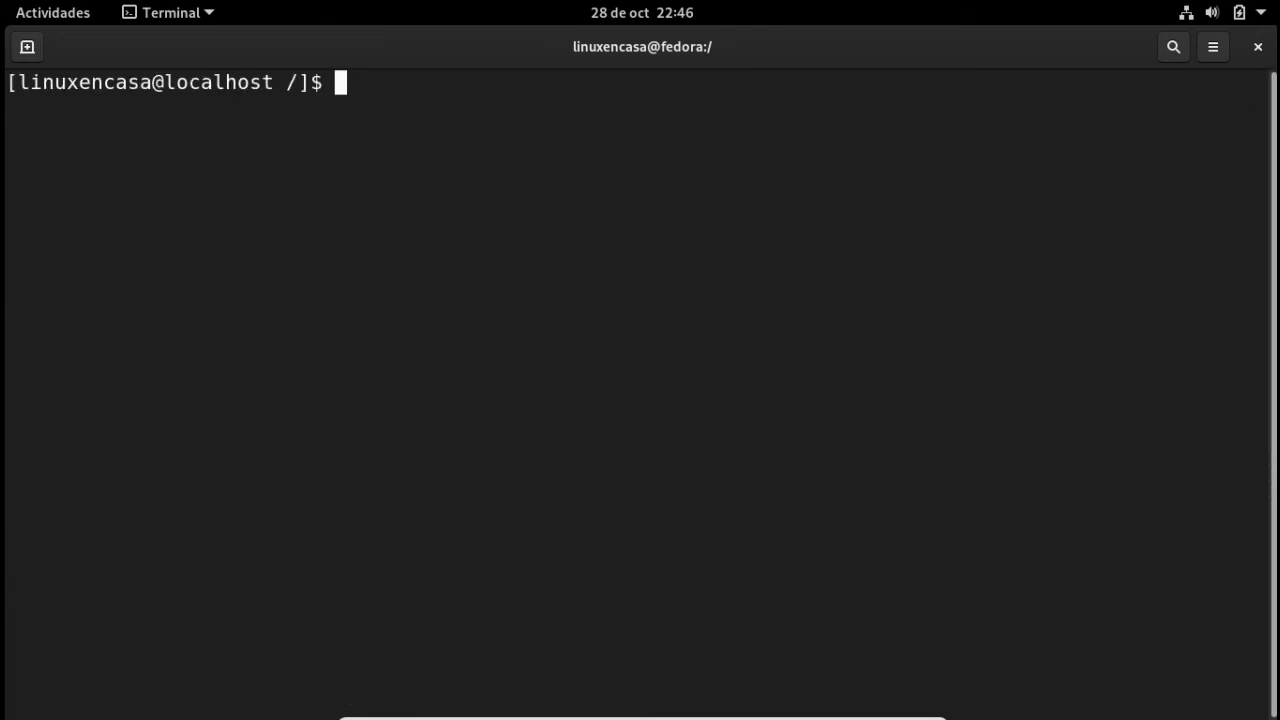
type("neofetch")
key("Return")
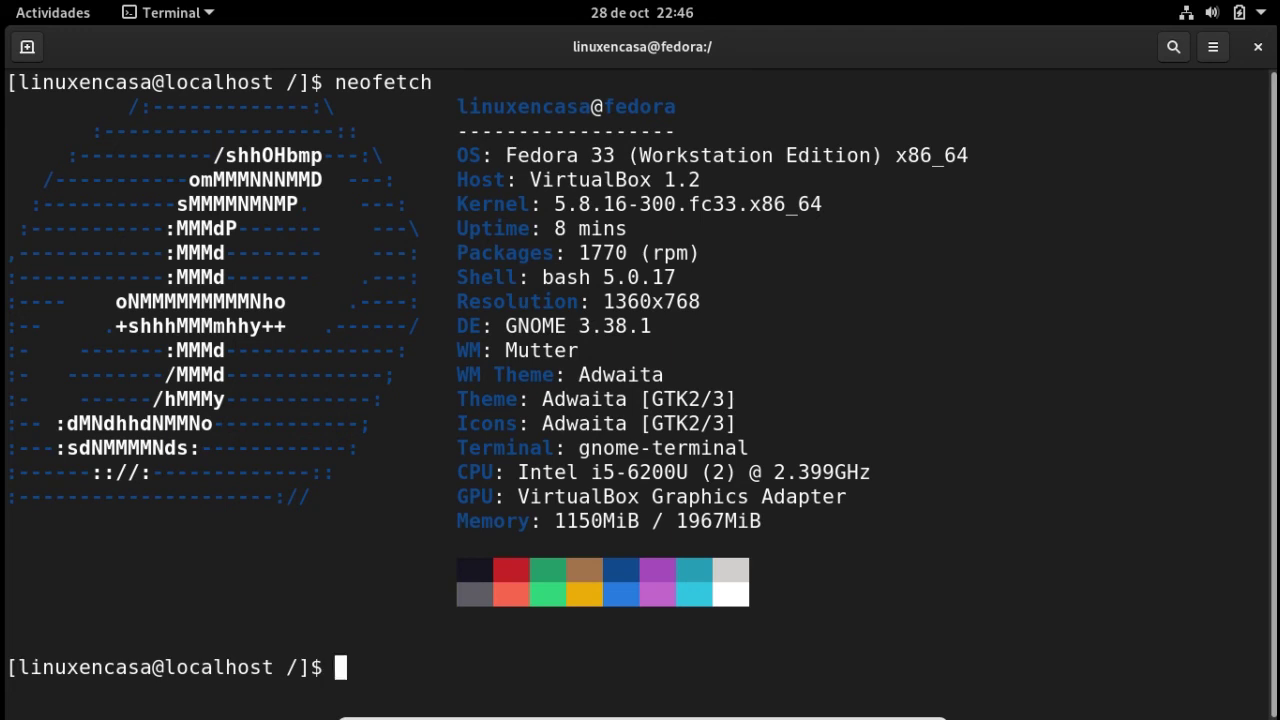
Run htop to review the running processes and memory use, and quit it
type("htop")
key("Return")
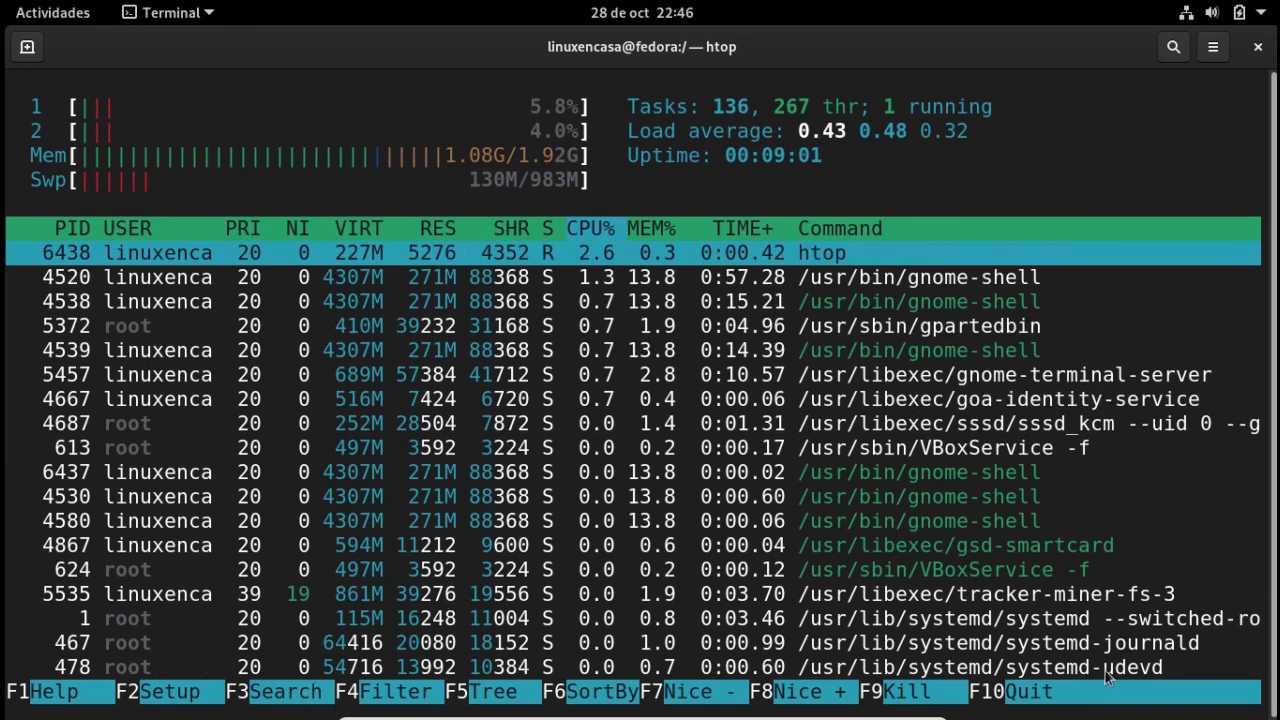
left_click(1025, 697)
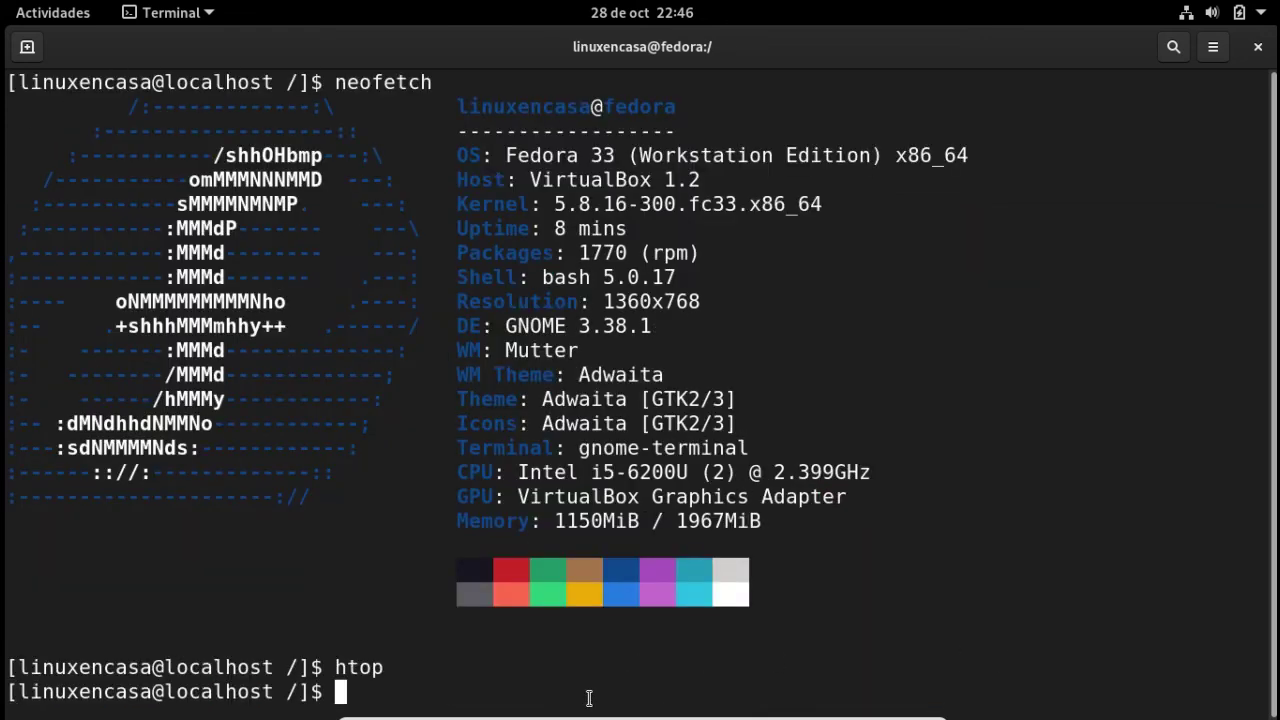
List disk usage with df -h and the block devices' file systems with lsblk -f
type("df -")
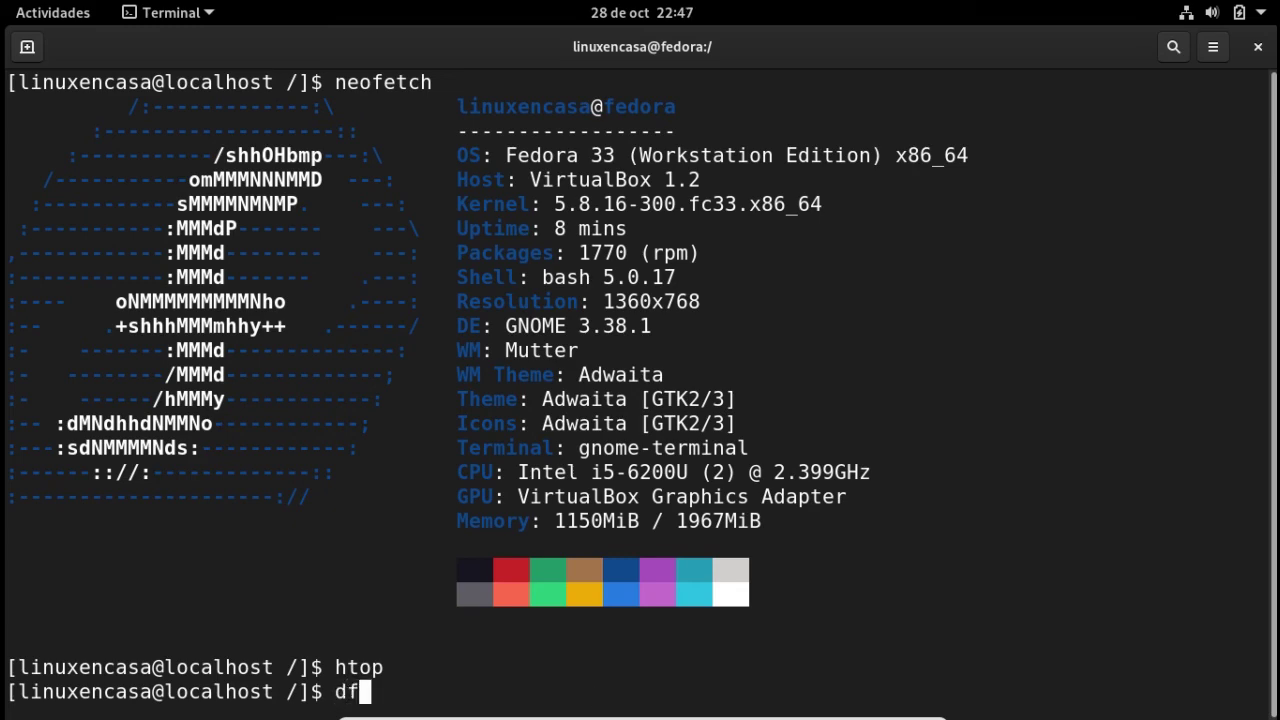
type("h")
key("Return")
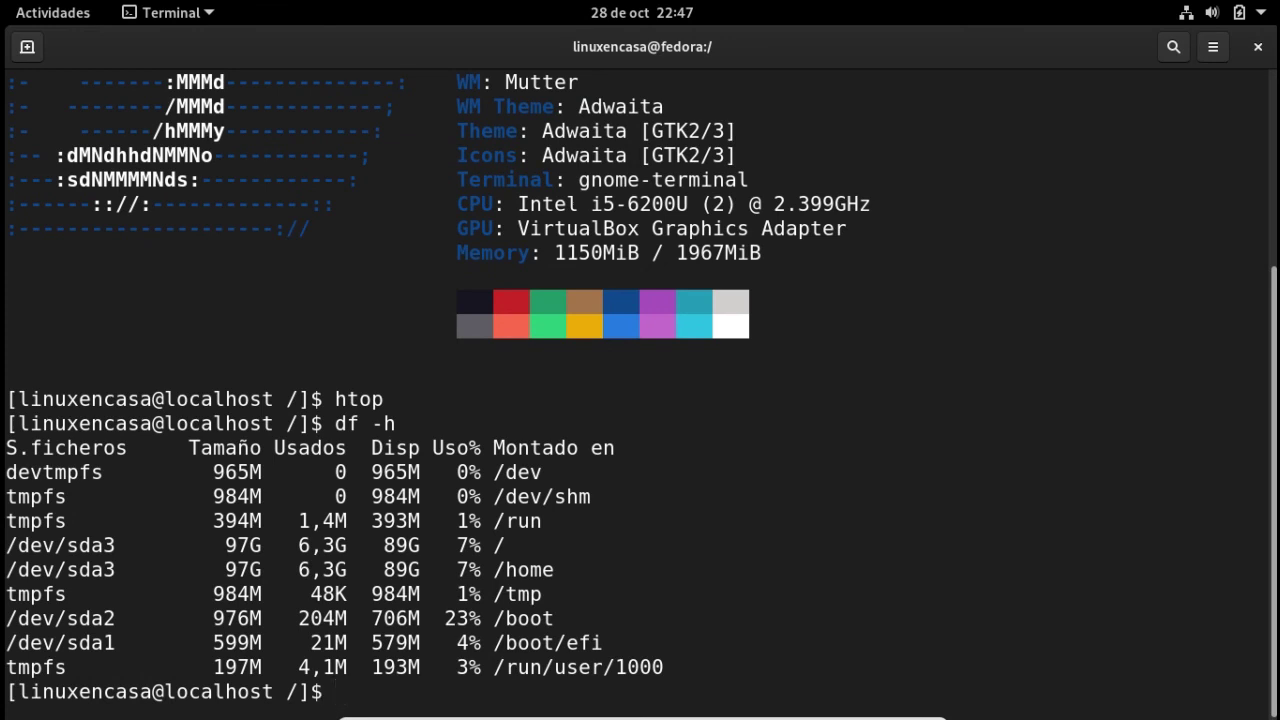
type("lsblk -f")
key("Return")
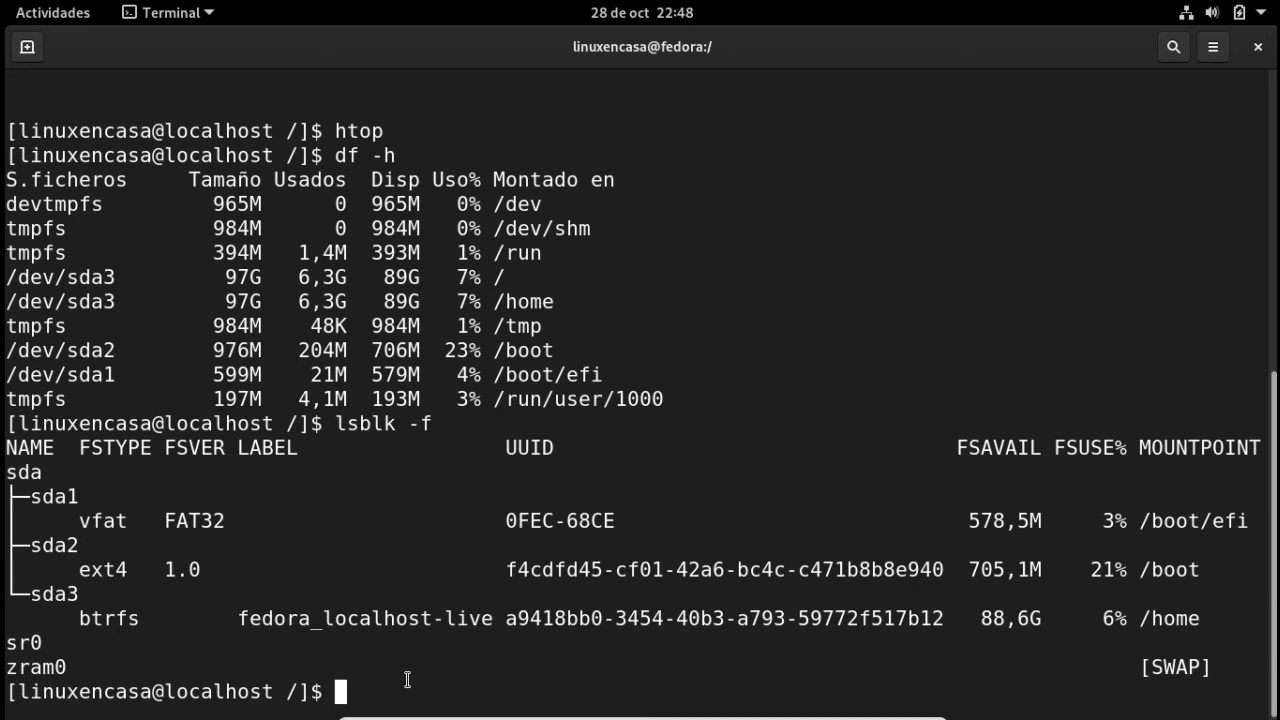
Check memory and swap usage with free, and repeat it in human-readable units with free -h
type("free")
key("Return")
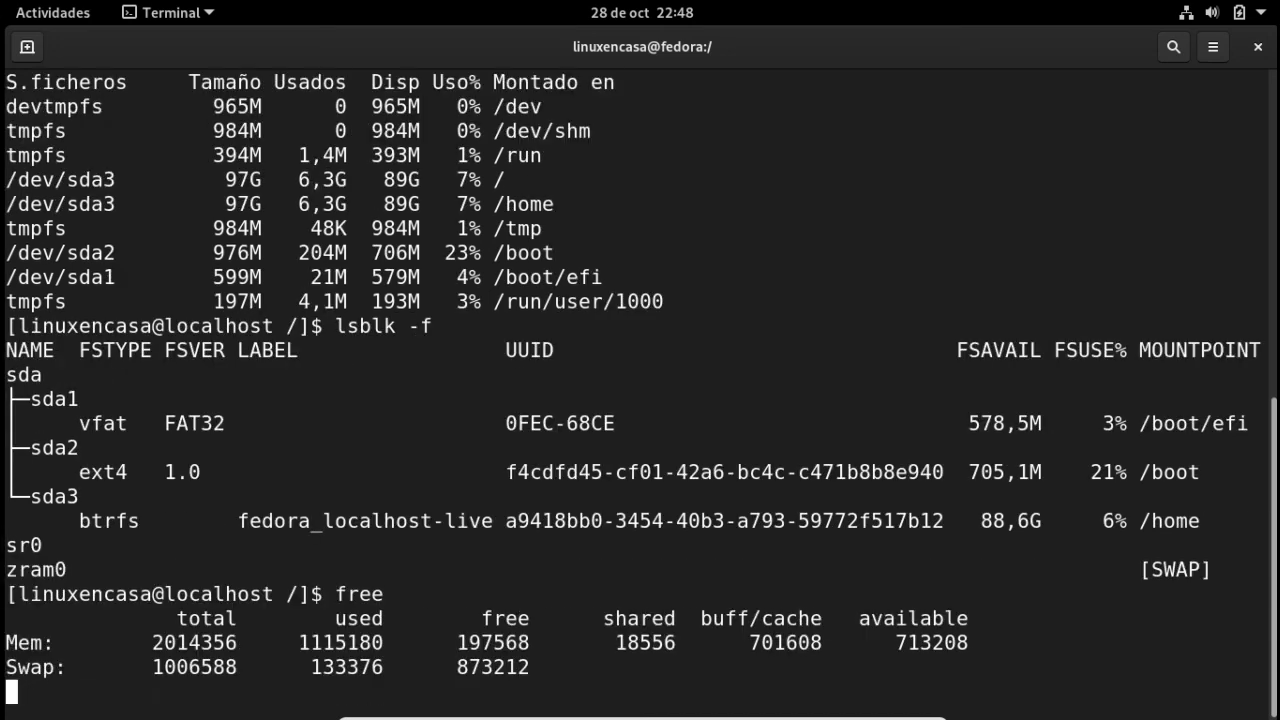
key("Up")
type("-h")
key("Return")
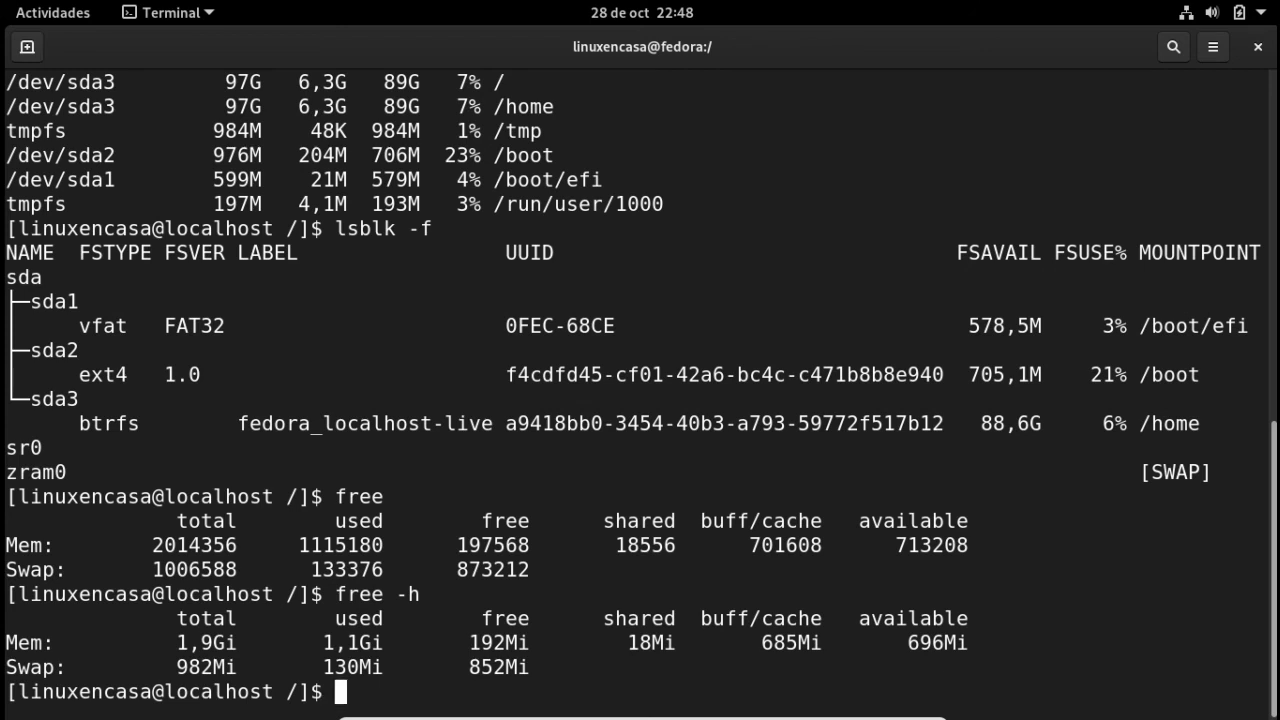
Print the kernel release with uname -r and the full system information with uname -a
type("uname -")
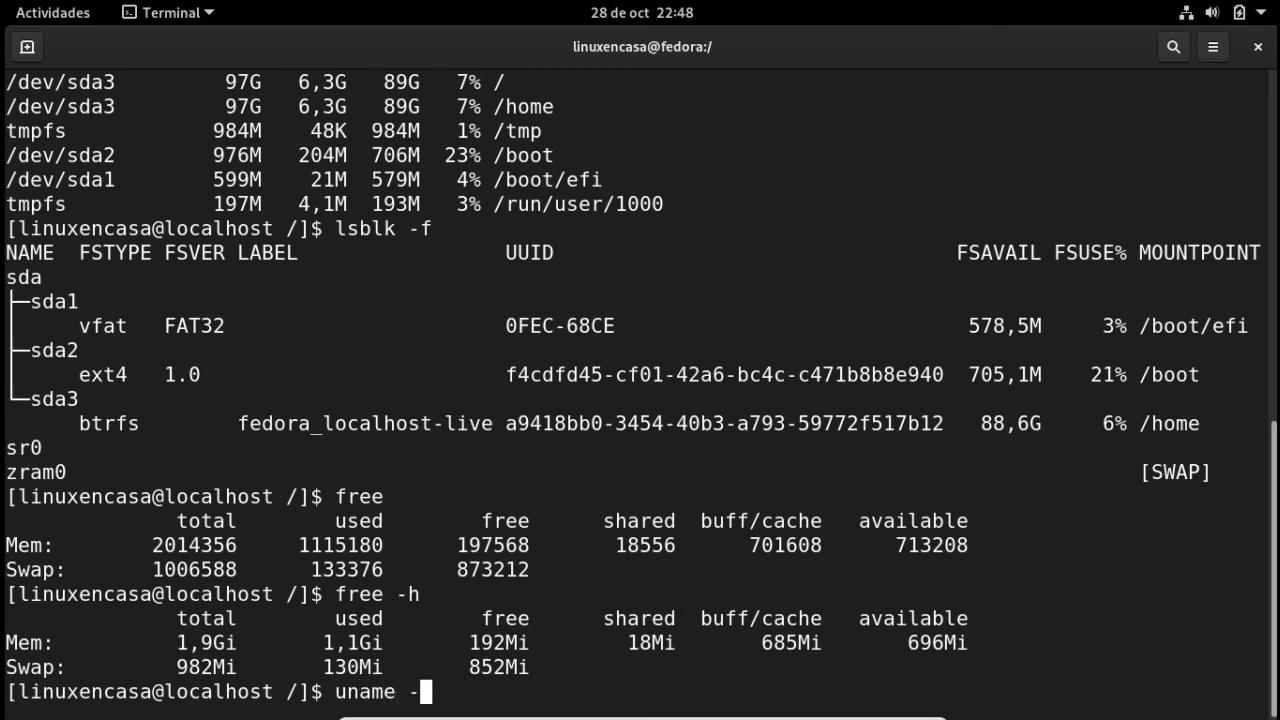
type("r")
key("Return")
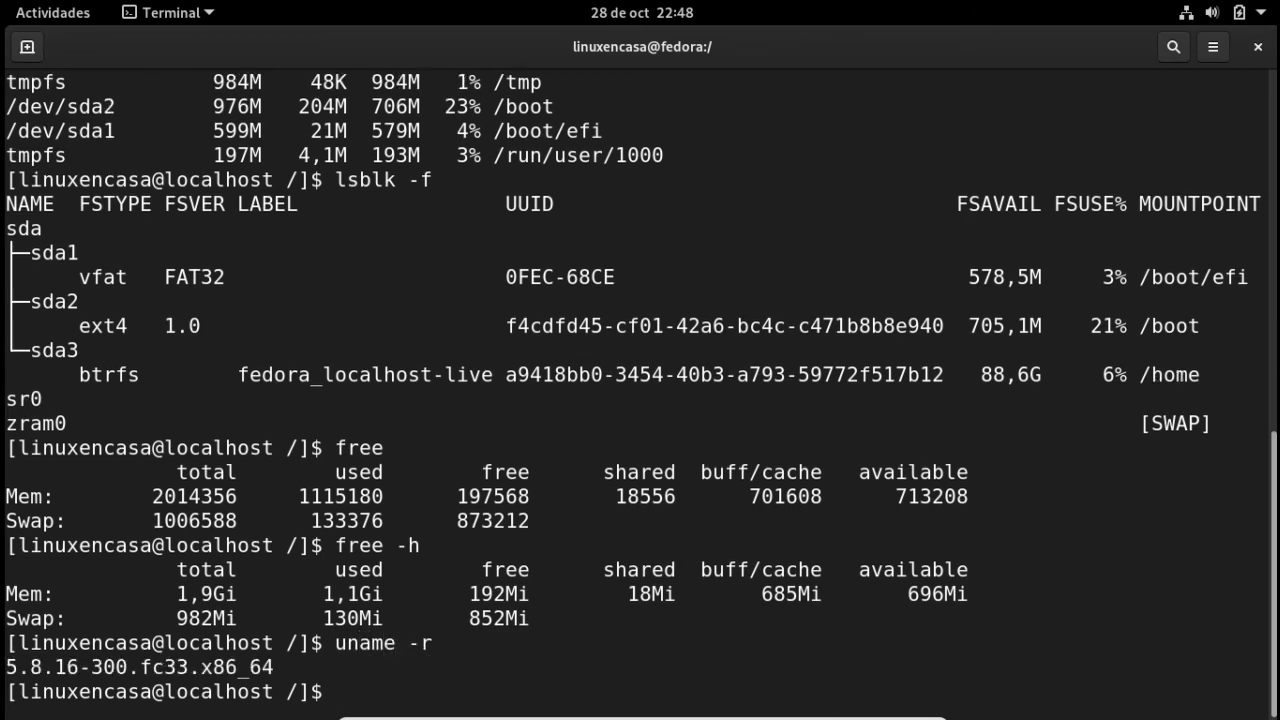
key("Up")
key("BackSpace")
type("ame -a")
key("Return")
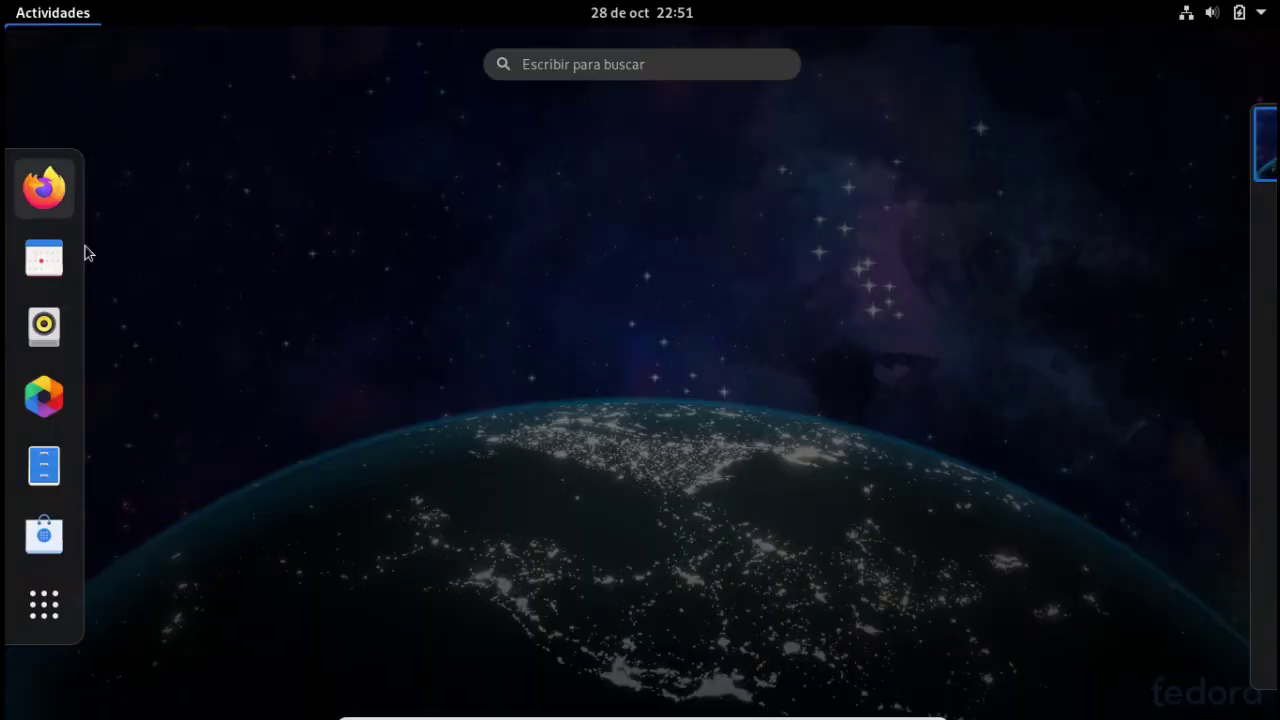
Open LibreOffice Writer, check its version in the about information, and close the program
left_click(44, 604)
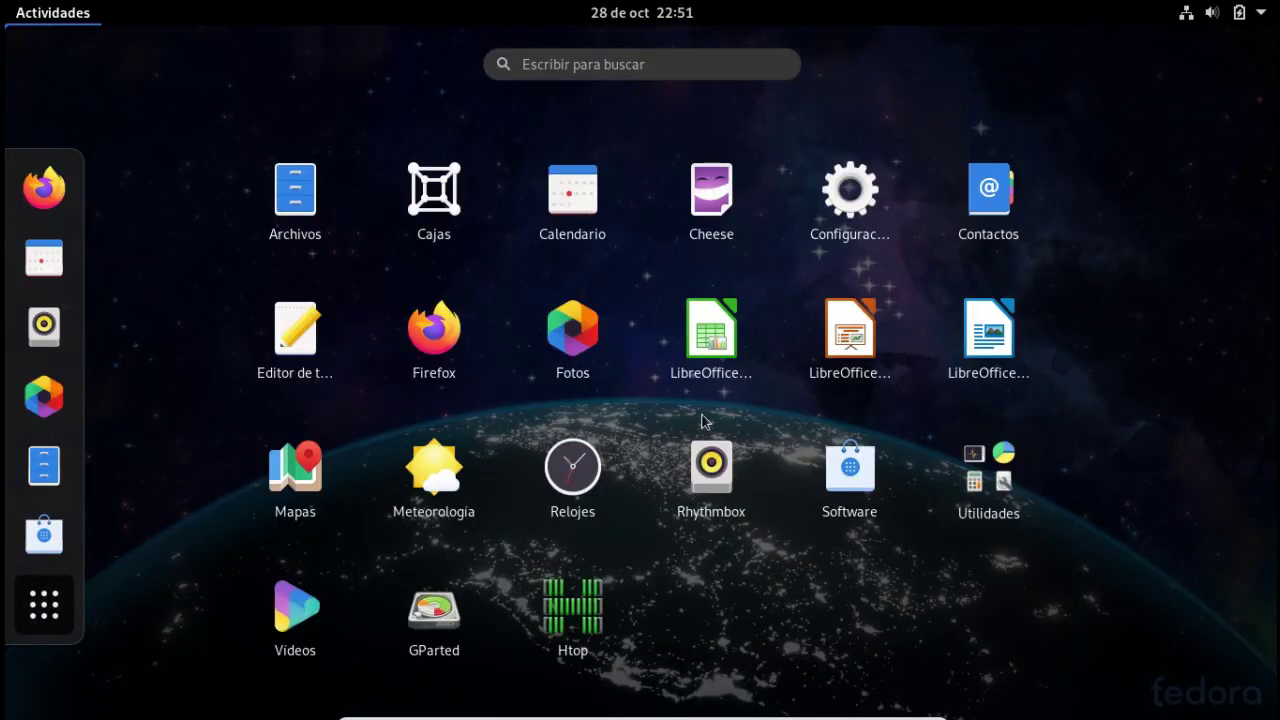
left_click(978, 330)
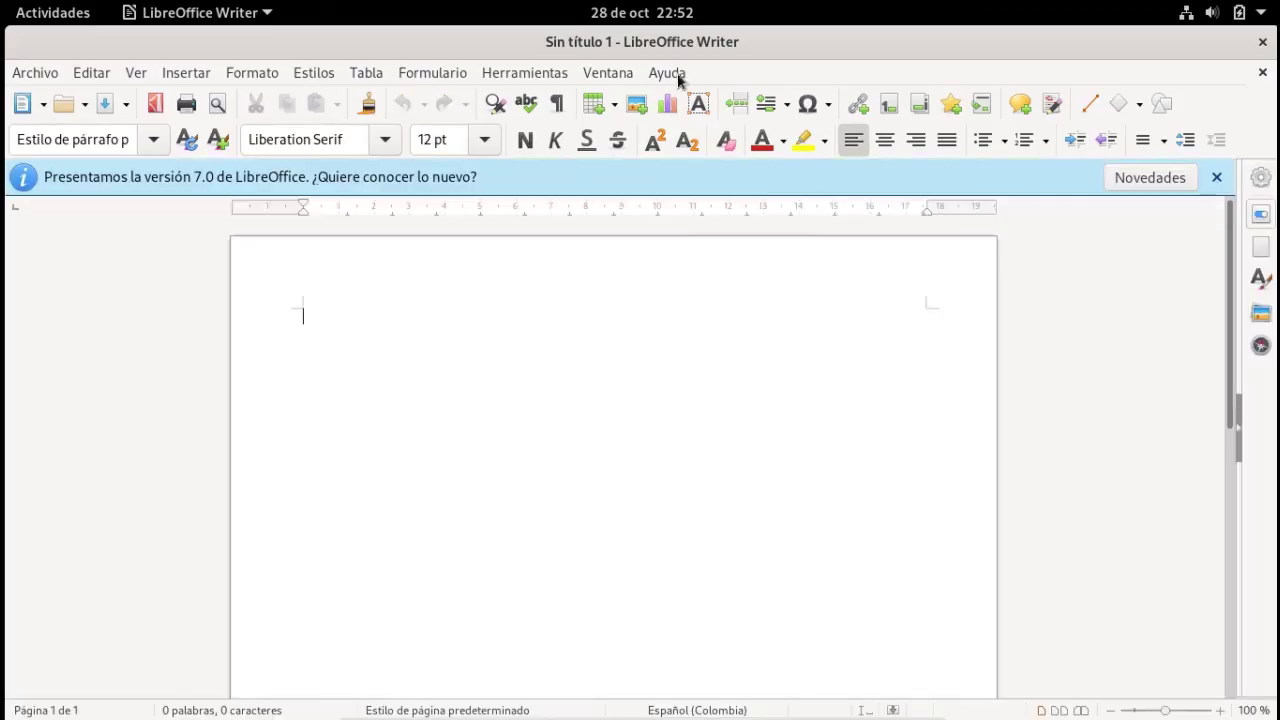
left_click(667, 73)
left_click(737, 357)
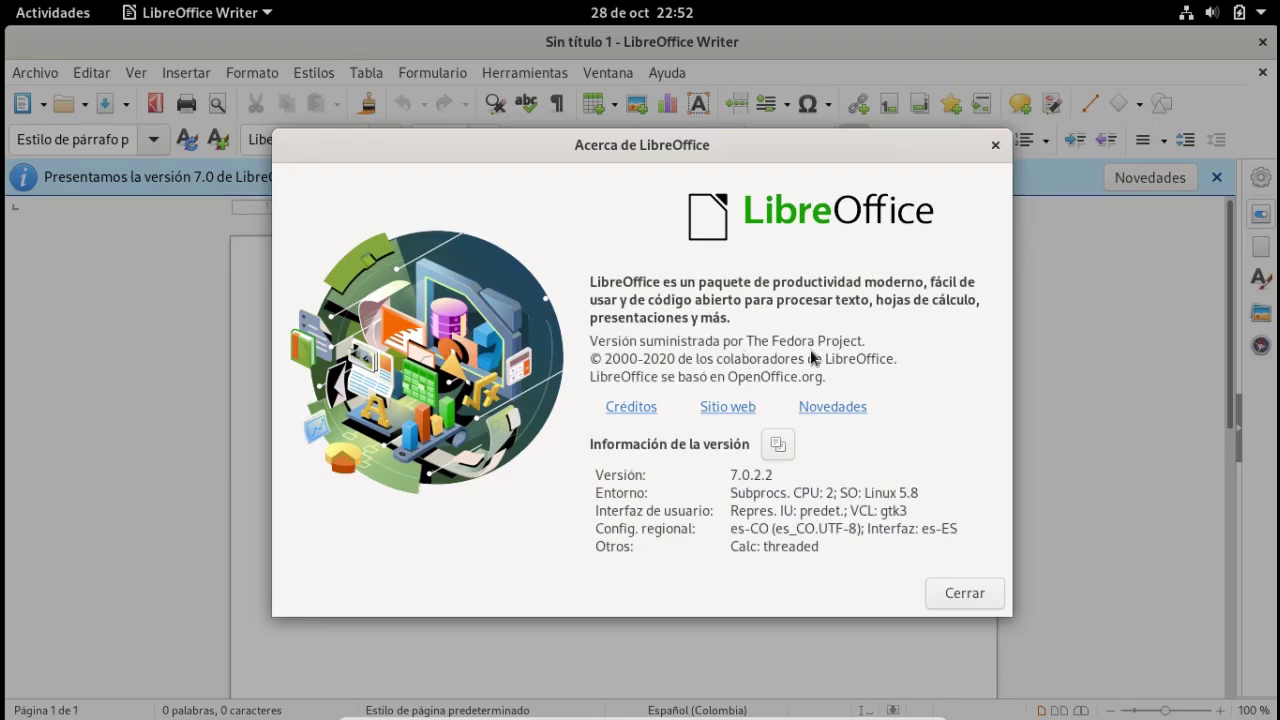
left_click(960, 590)
left_click(1262, 42)
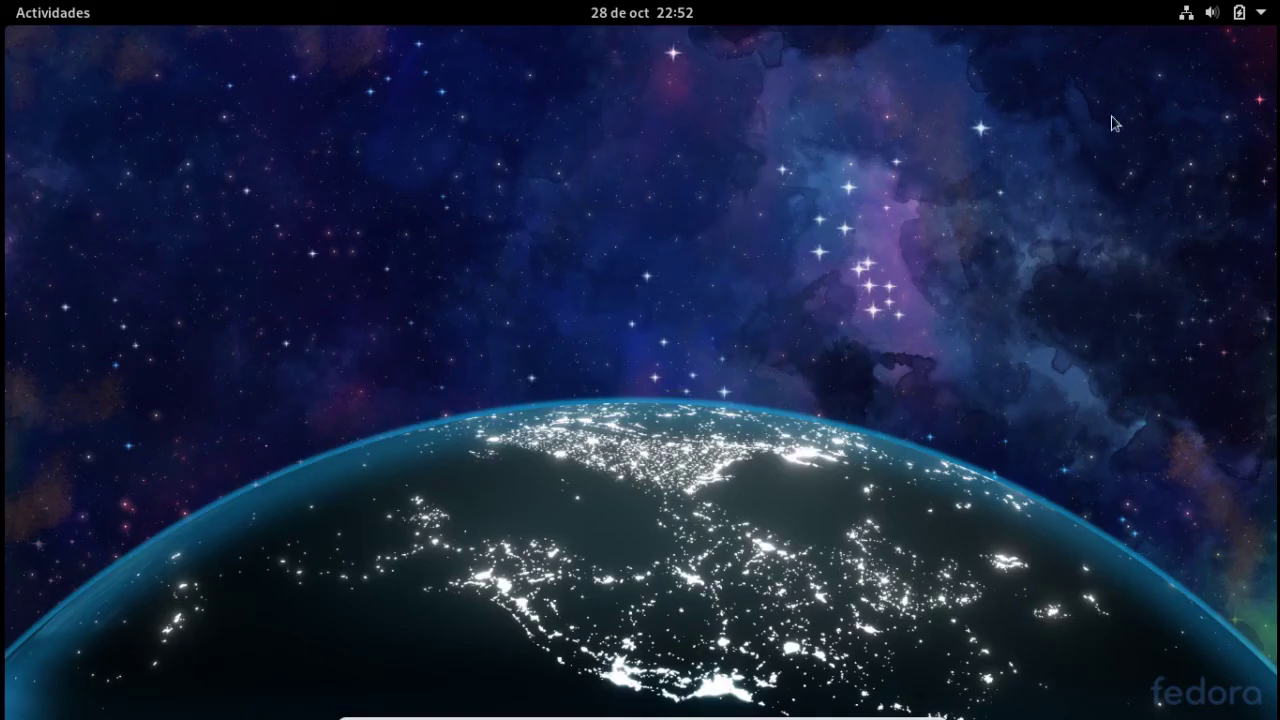
Look through both pages of the Utilidades folder among the installed applications, and close the folder
left_click(52, 12)
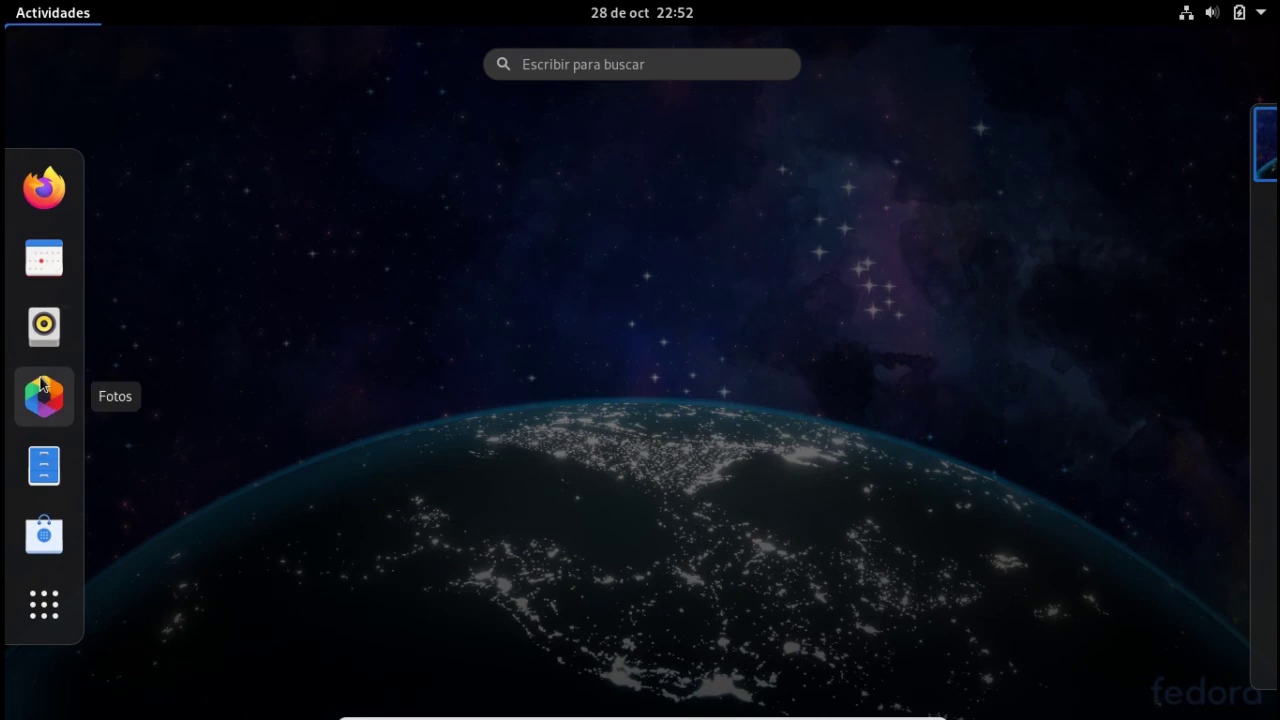
left_click(44, 604)
left_click(988, 505)
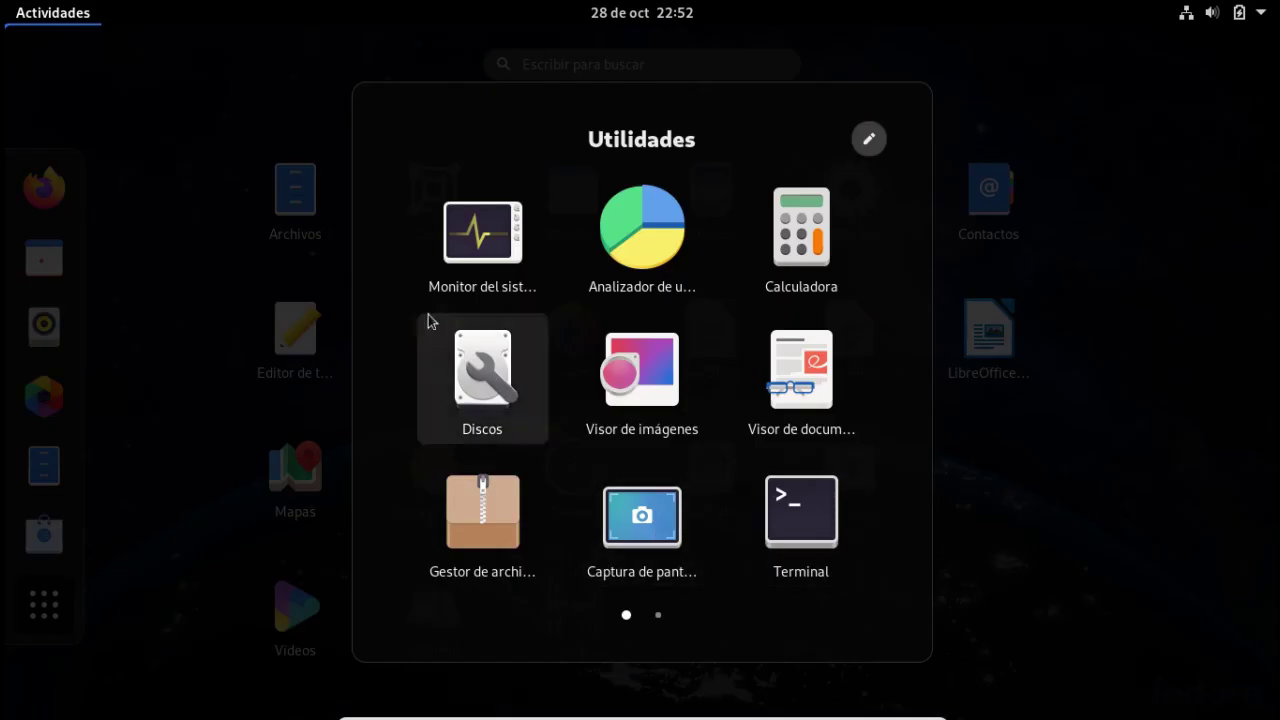
left_click(657, 616)
left_click(627, 616)
left_click(1030, 544)
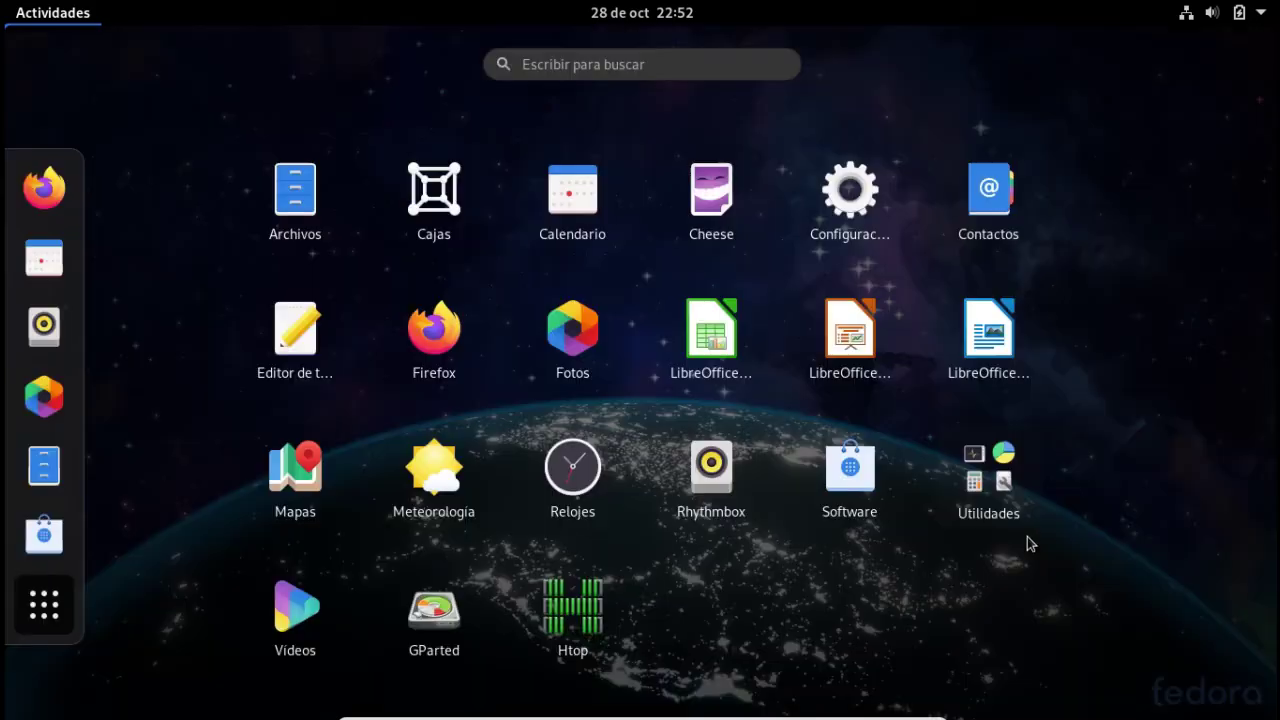
Group the three LibreOffice applications into one folder in the application grid, and return to the desktop
left_click_drag(988, 337, 850, 338)
left_click_drag(735, 345, 852, 340)
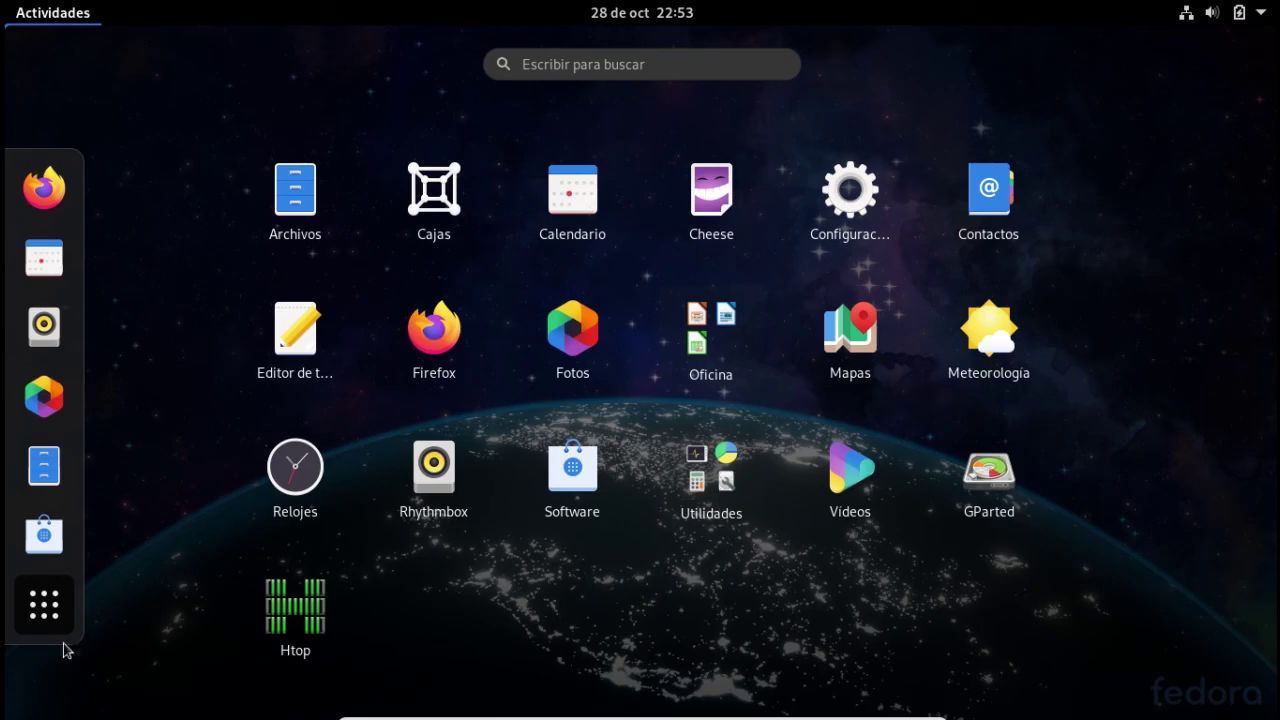
left_click(44, 604)
left_click(500, 406)
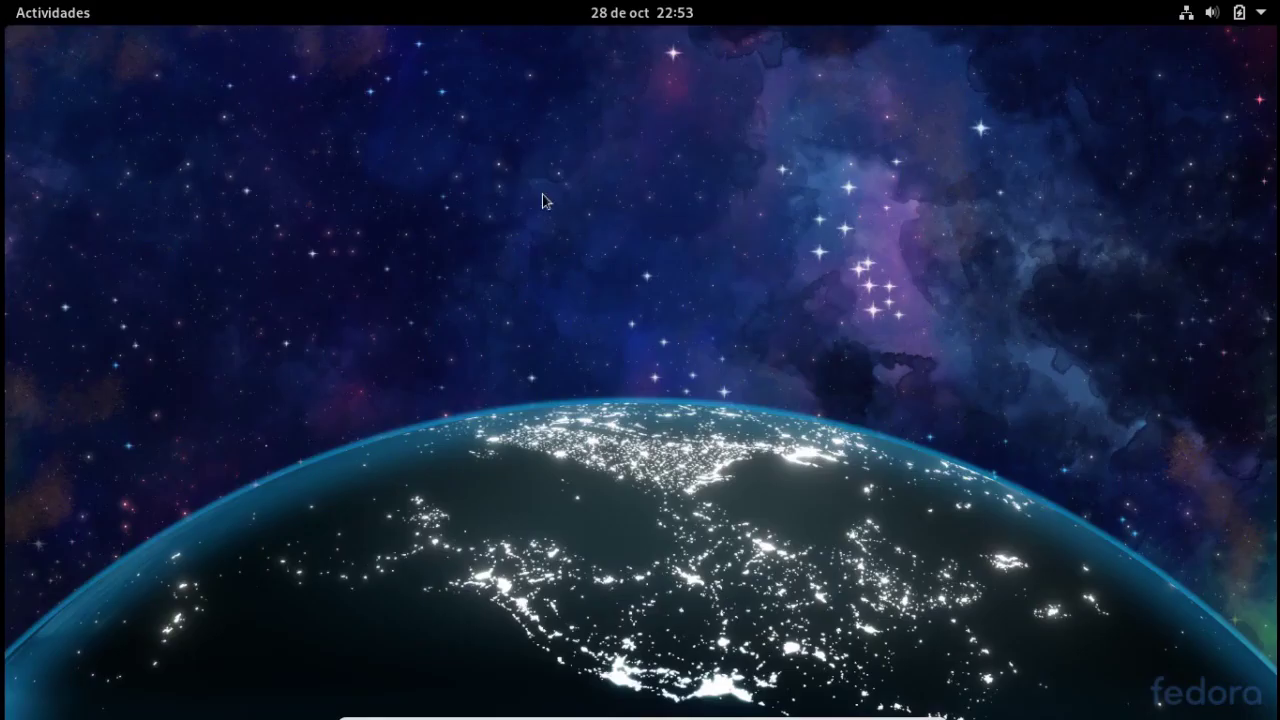
Power off the Fedora virtual machine from within its desktop session and confirm the shutdown
left_click(1249, 14)
left_click(1137, 249)
left_click(1034, 340)
left_click(719, 433)
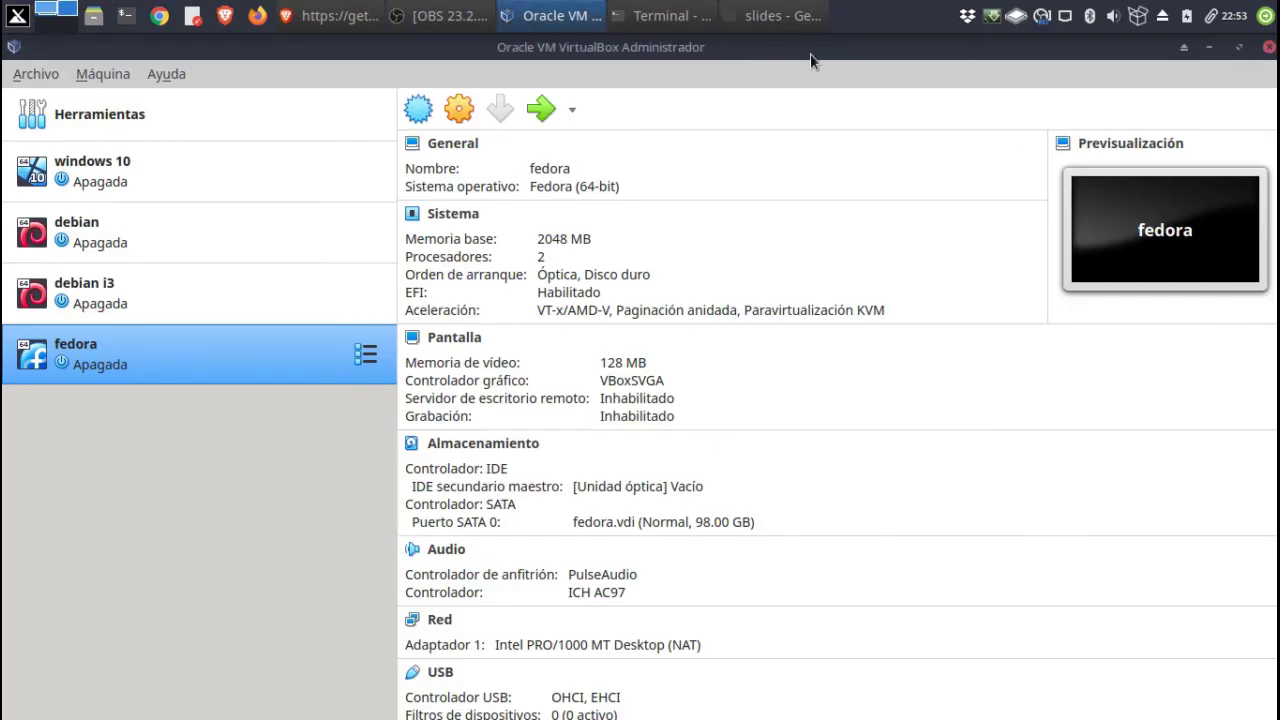
left_click(450, 15)
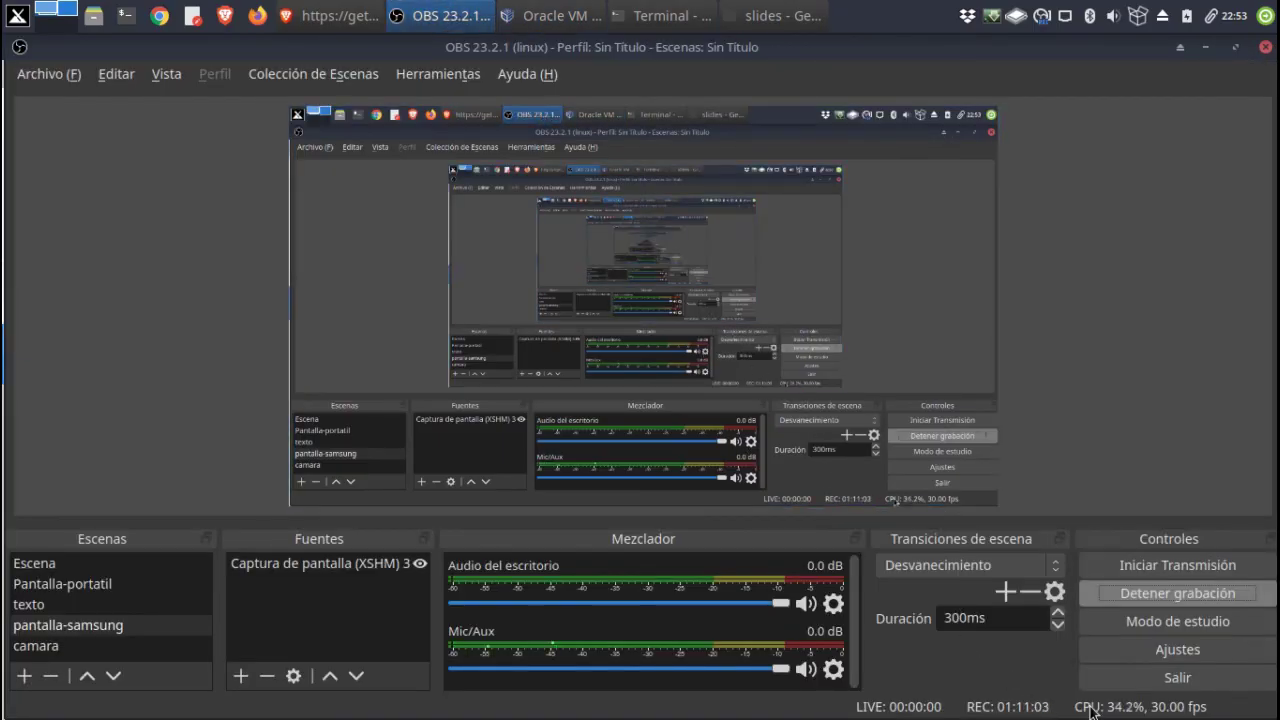